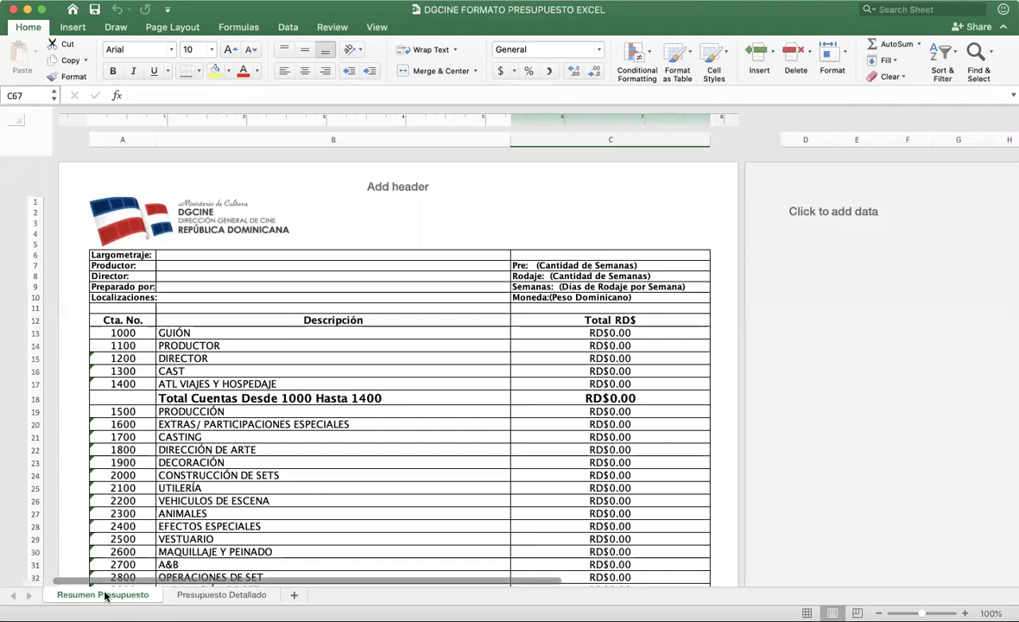
Step: View the Presupuesto Detallado sheet, scrolled back to the top
click(207, 596)
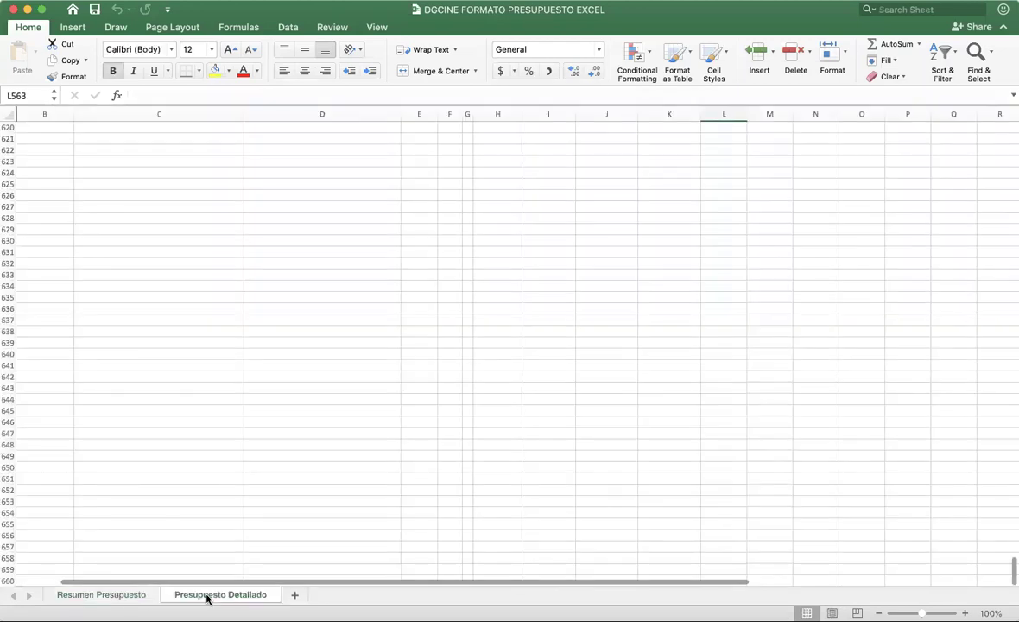
scroll(297, 331, up, 20)
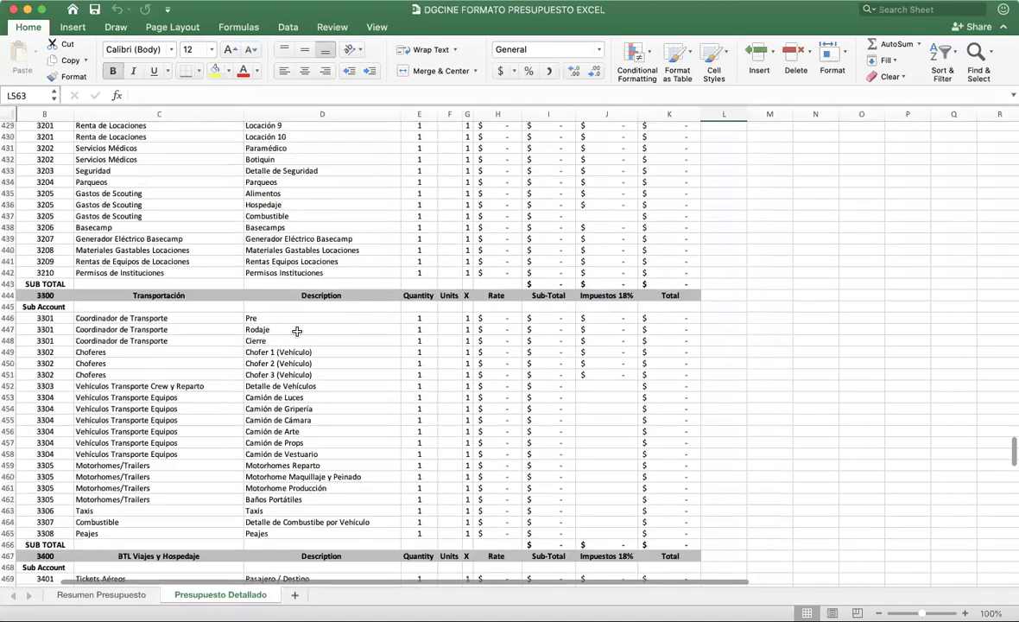
scroll(296, 331, up, 15)
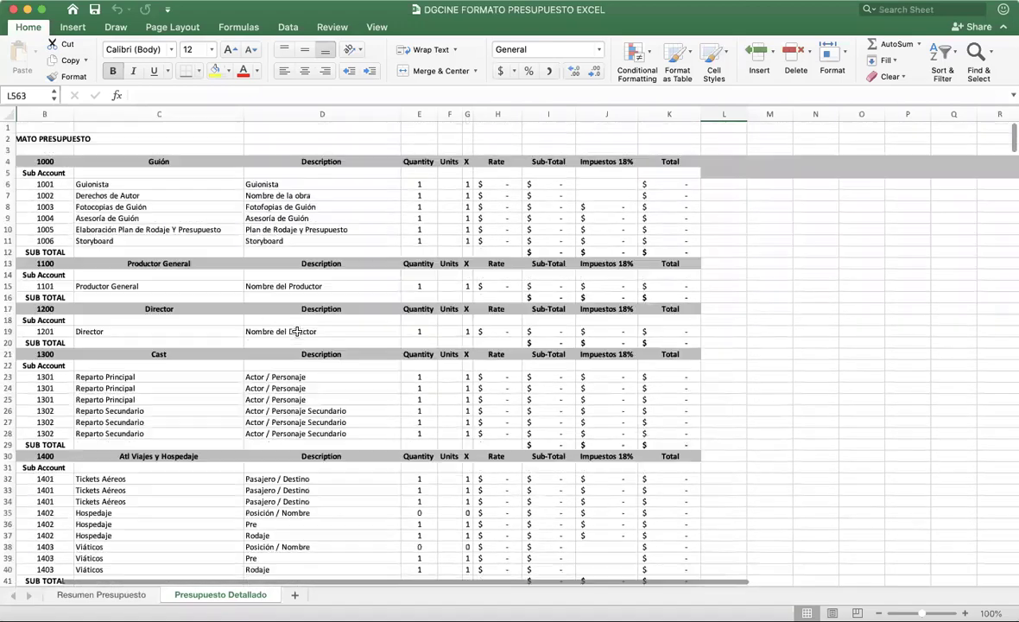
Step: On Resumen Presupuesto, review the project info fields and where the Efectos Visuales total comes from
click(104, 595)
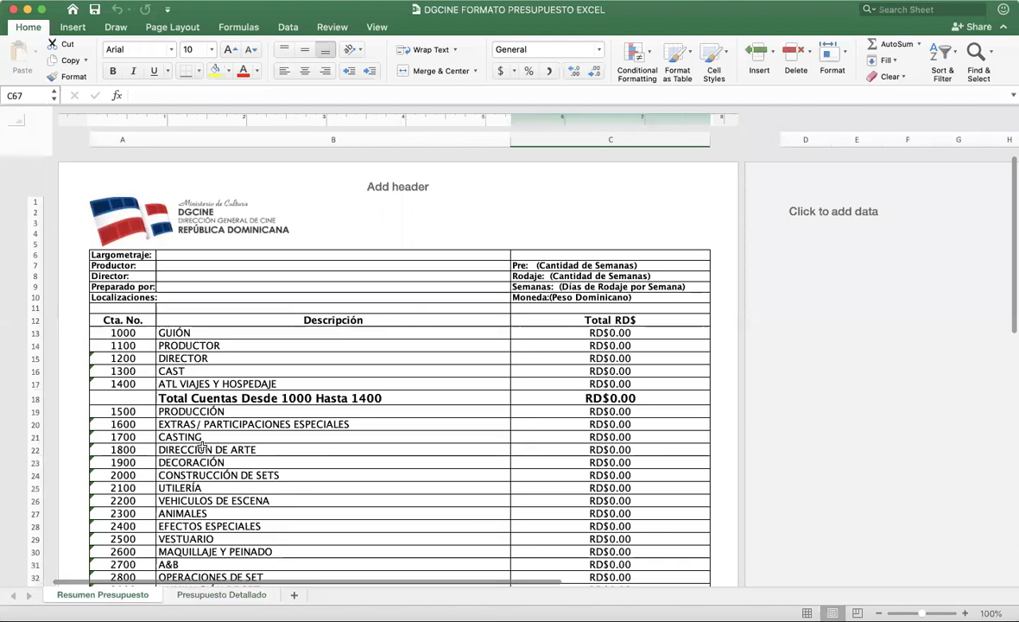
drag(164, 255, 578, 299)
scroll(405, 371, down, 5)
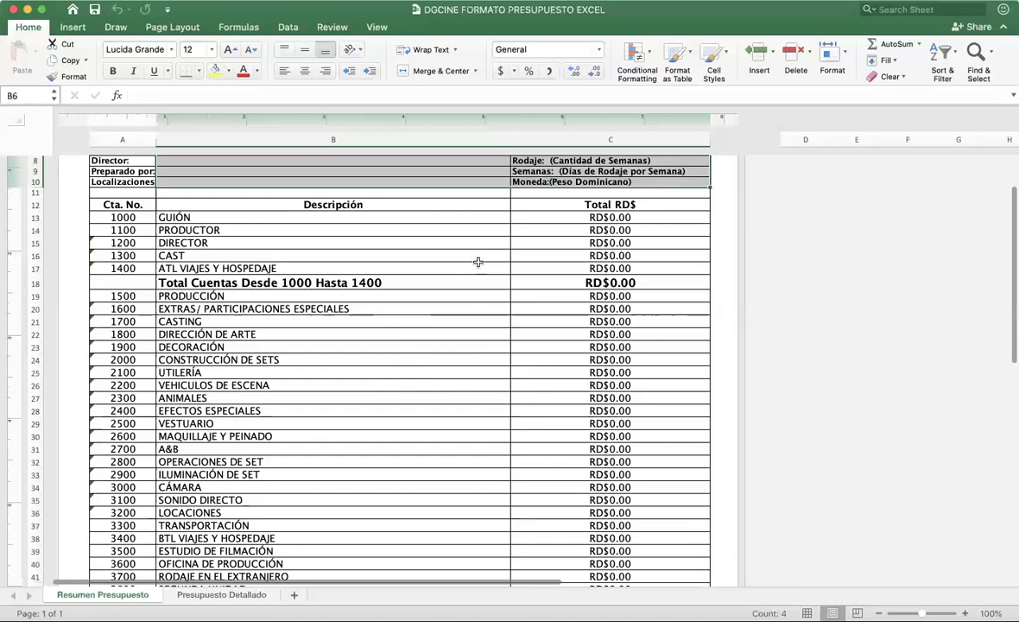
scroll(597, 459, down, 5)
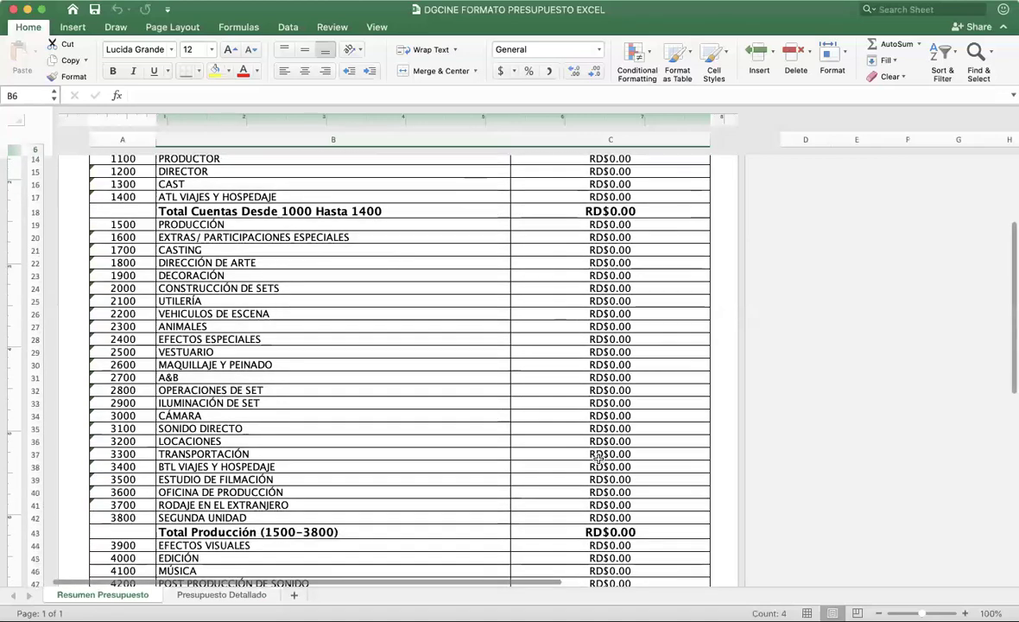
scroll(598, 459, down, 3)
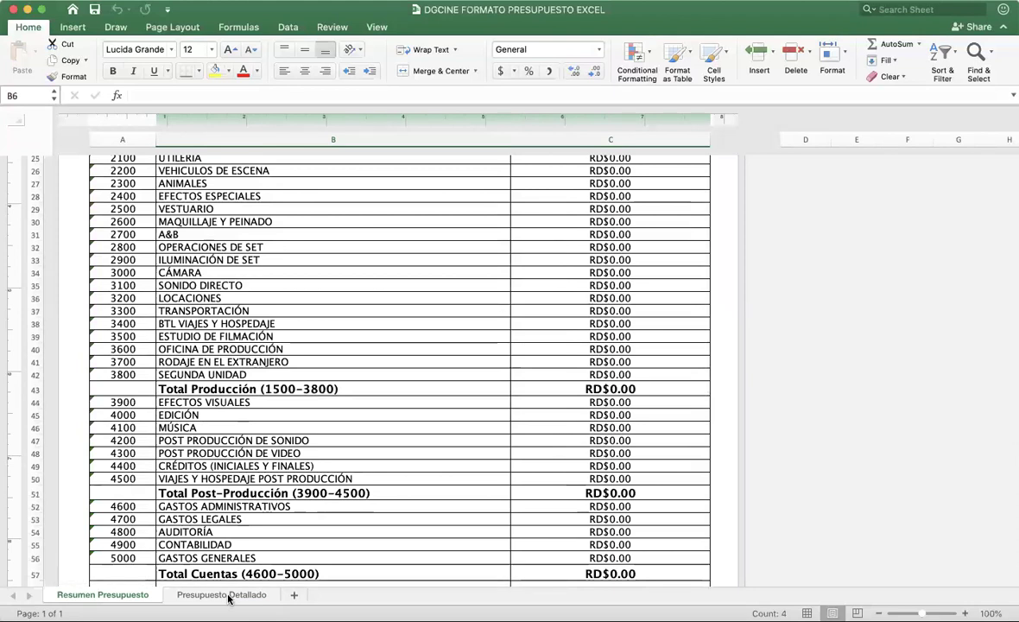
click(540, 402)
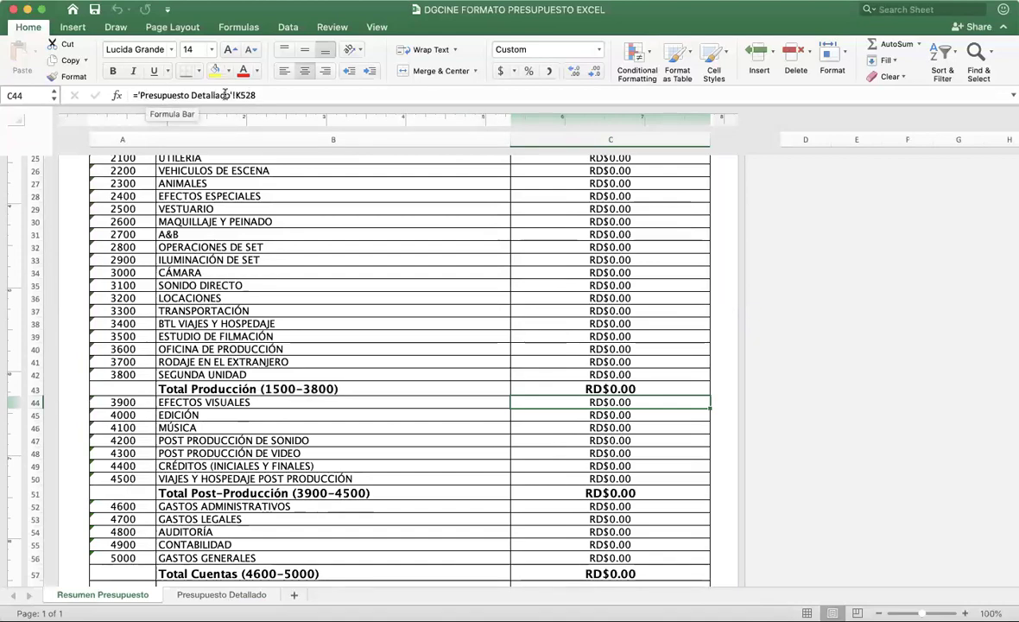
scroll(386, 418, down, 8)
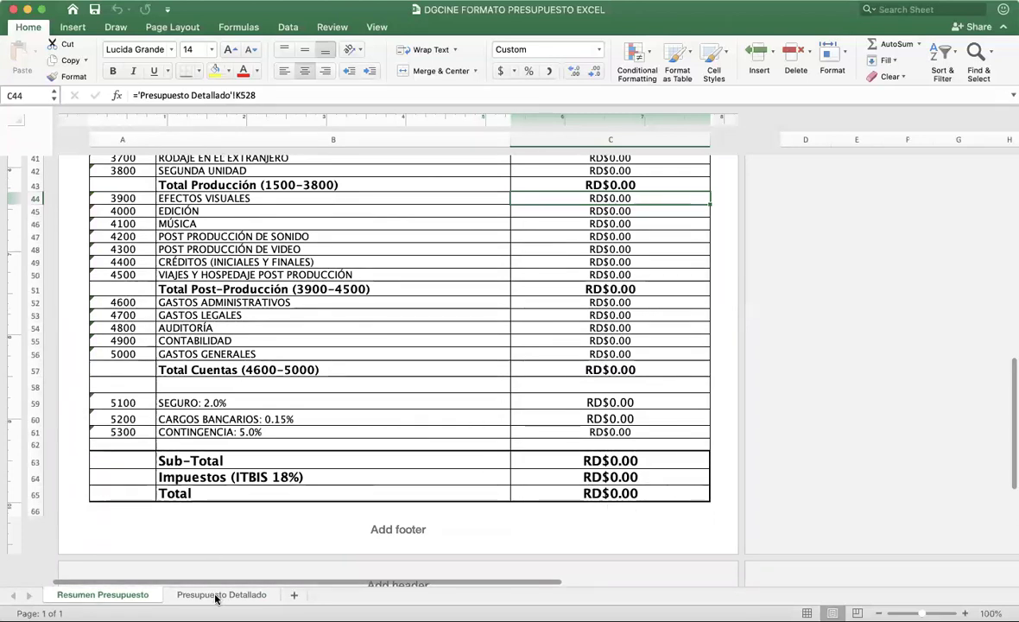
scroll(319, 328, up, 15)
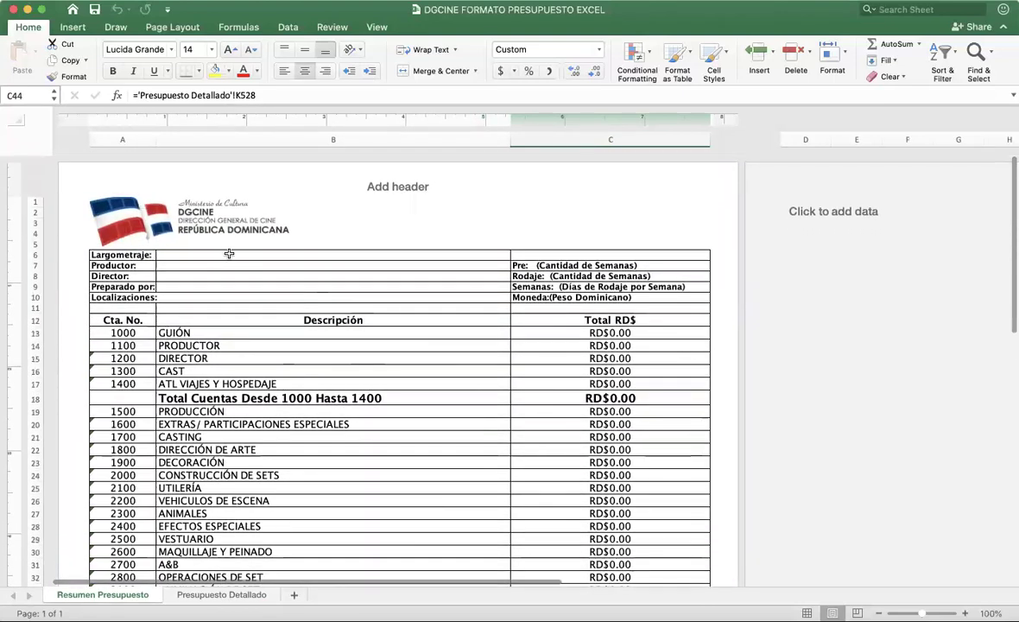
Step: Check the Largometraje, Productor, Director, Preparado por and Localizaciones entry fields
click(223, 252)
key(Left)
click(184, 253)
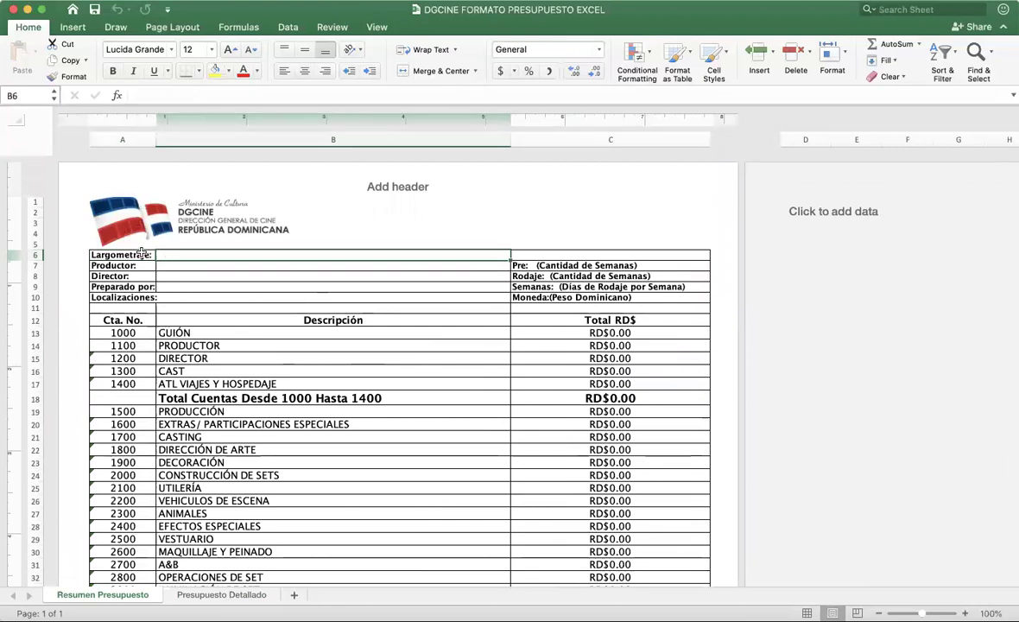
click(180, 267)
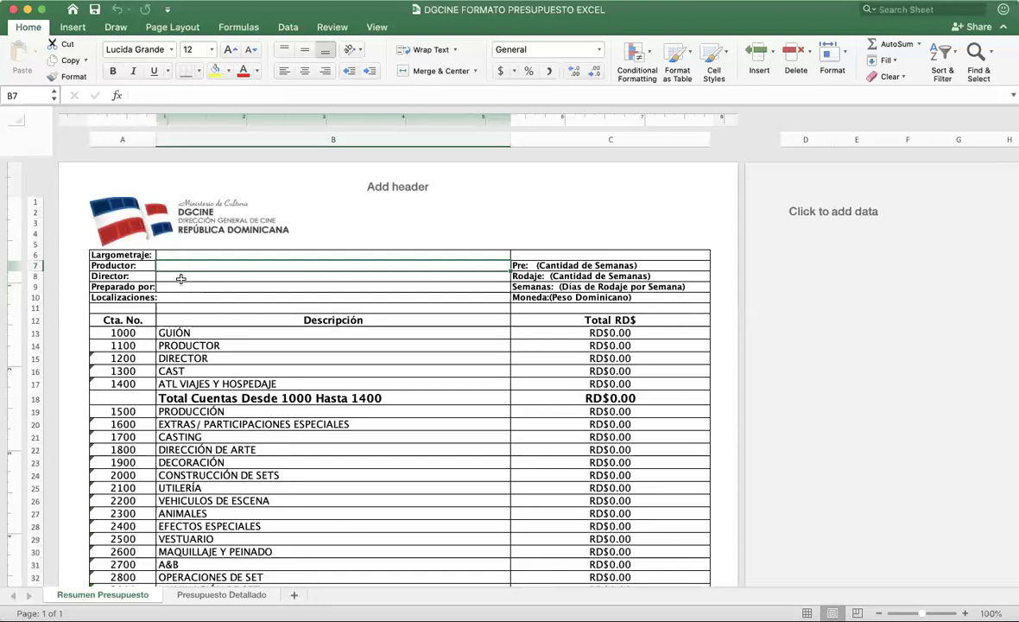
click(180, 278)
click(182, 287)
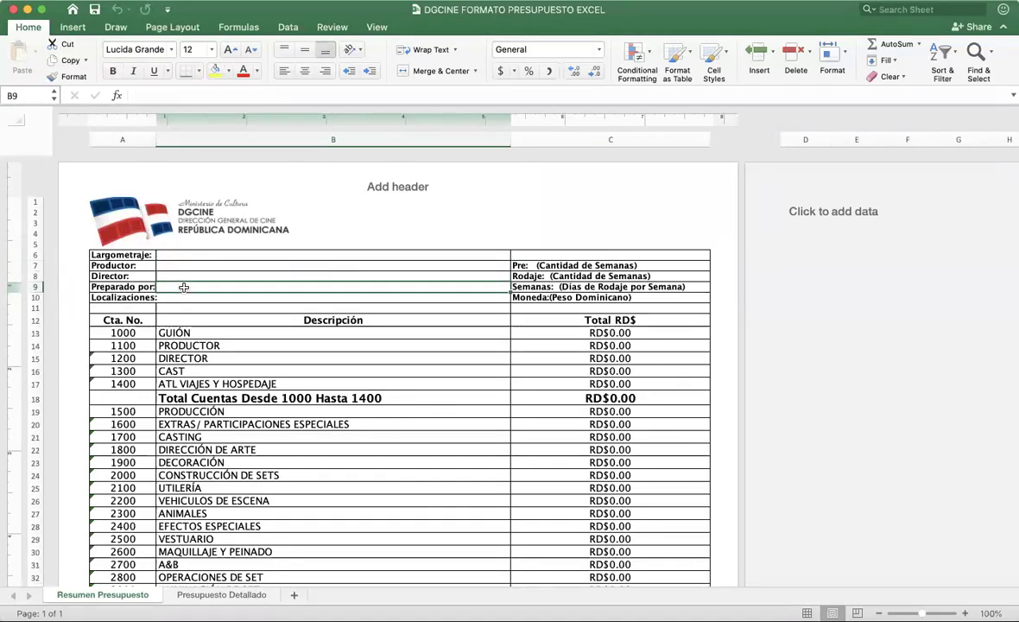
click(187, 298)
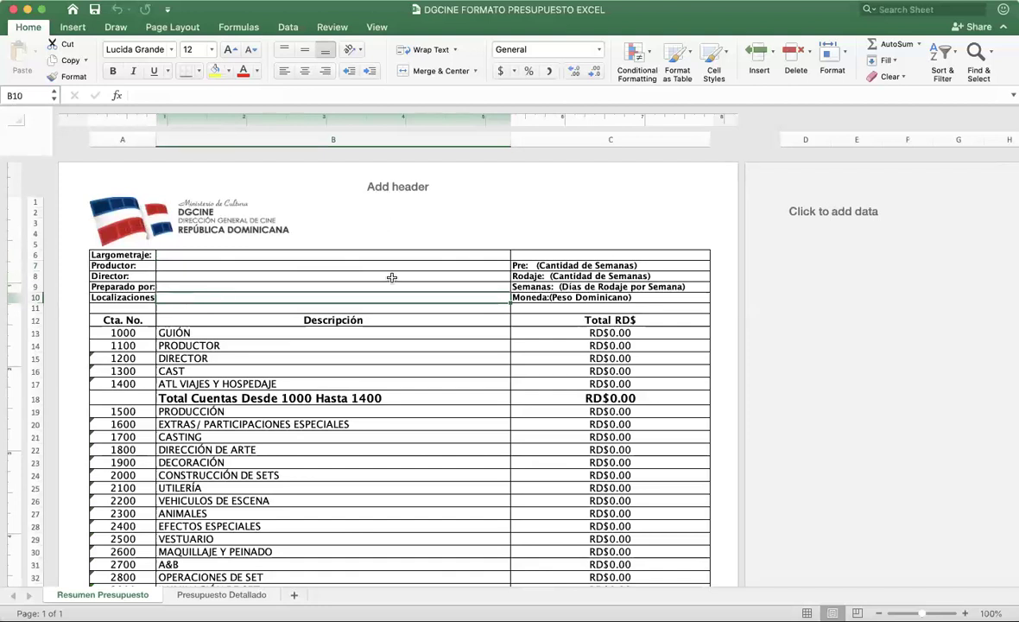
Step: Check the Pre weeks, Rodaje weeks, days per week and Moneda cells, then return to Presupuesto Detallado
click(587, 265)
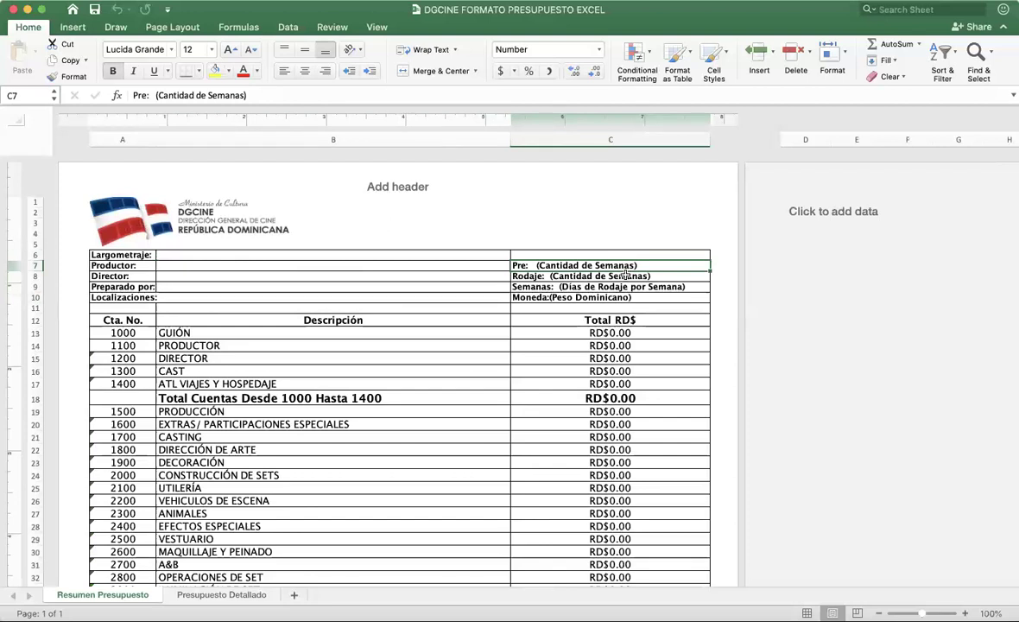
click(638, 276)
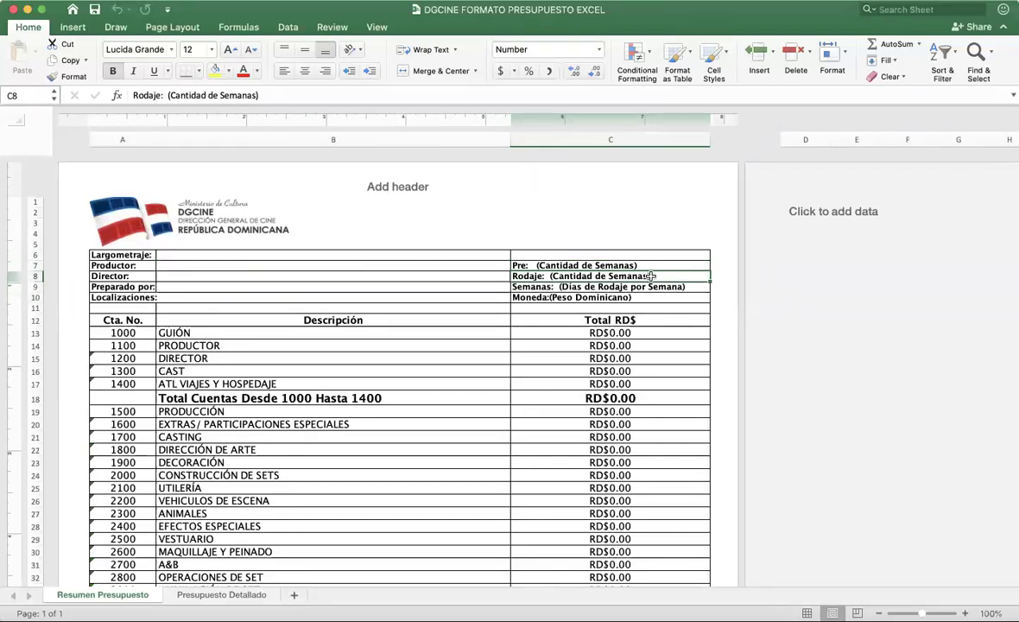
click(593, 285)
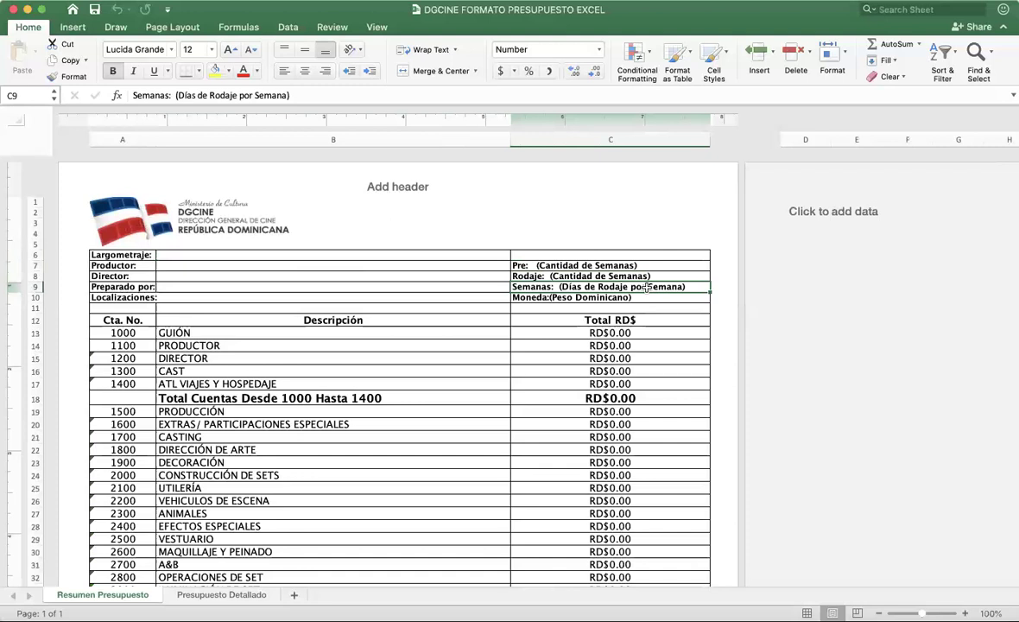
click(564, 297)
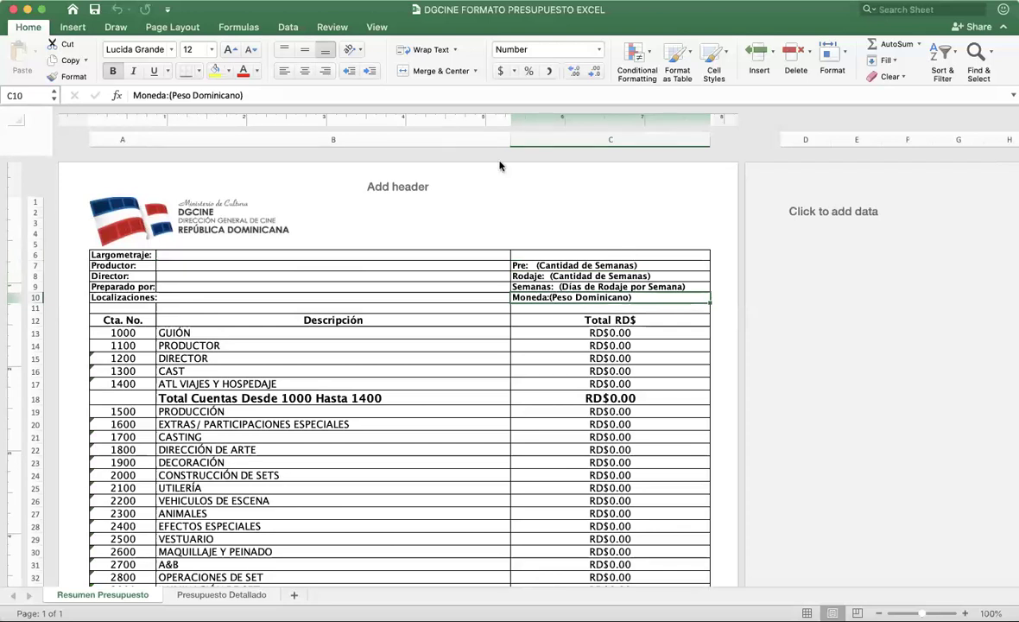
click(221, 595)
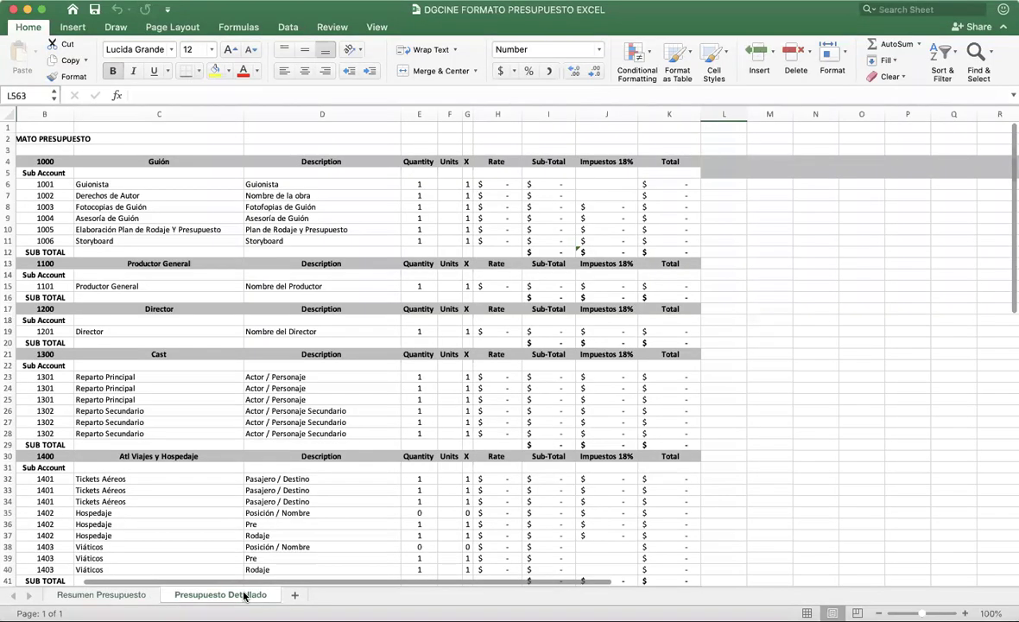
click(137, 196)
click(375, 183)
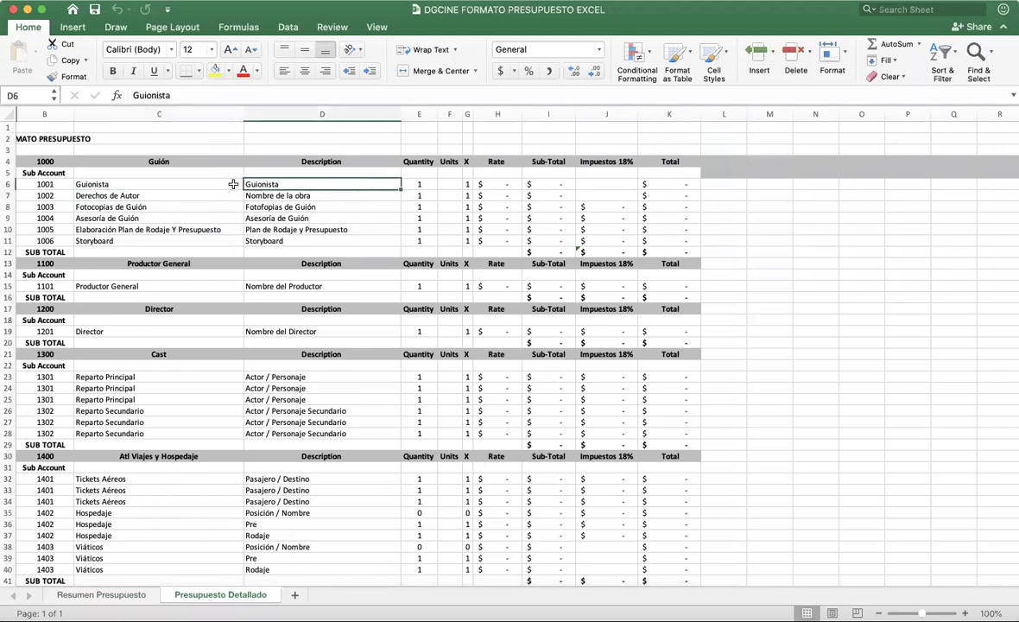
click(10, 183)
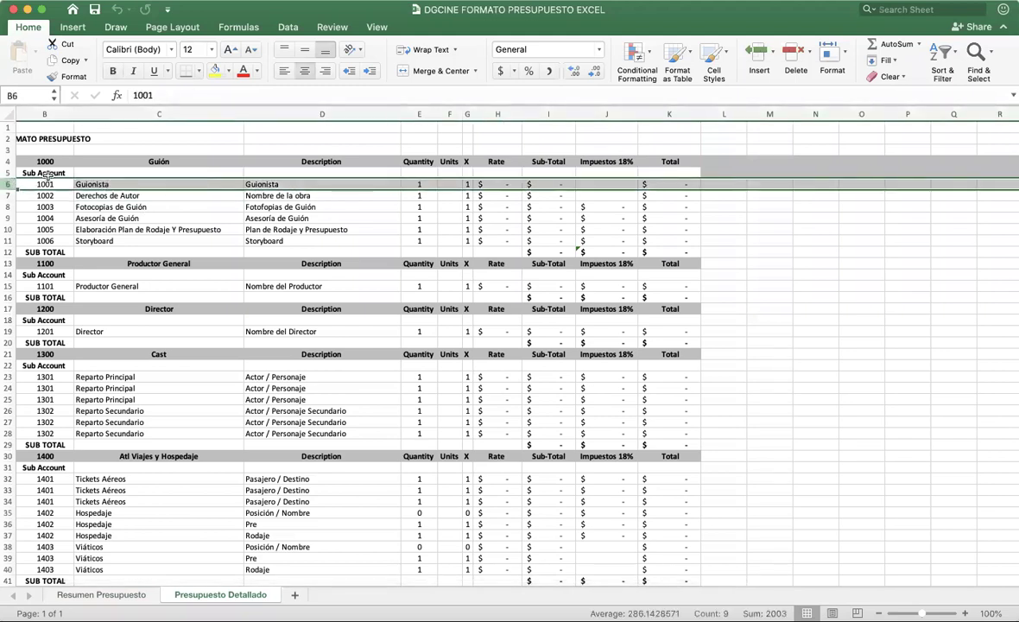
click(10, 195)
click(10, 206)
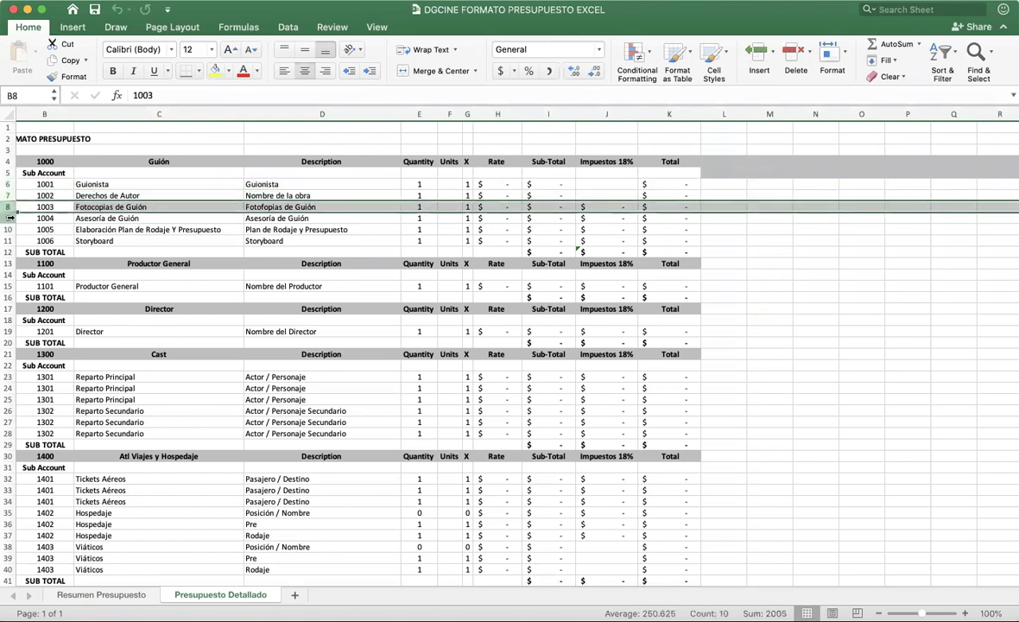
click(9, 218)
click(9, 229)
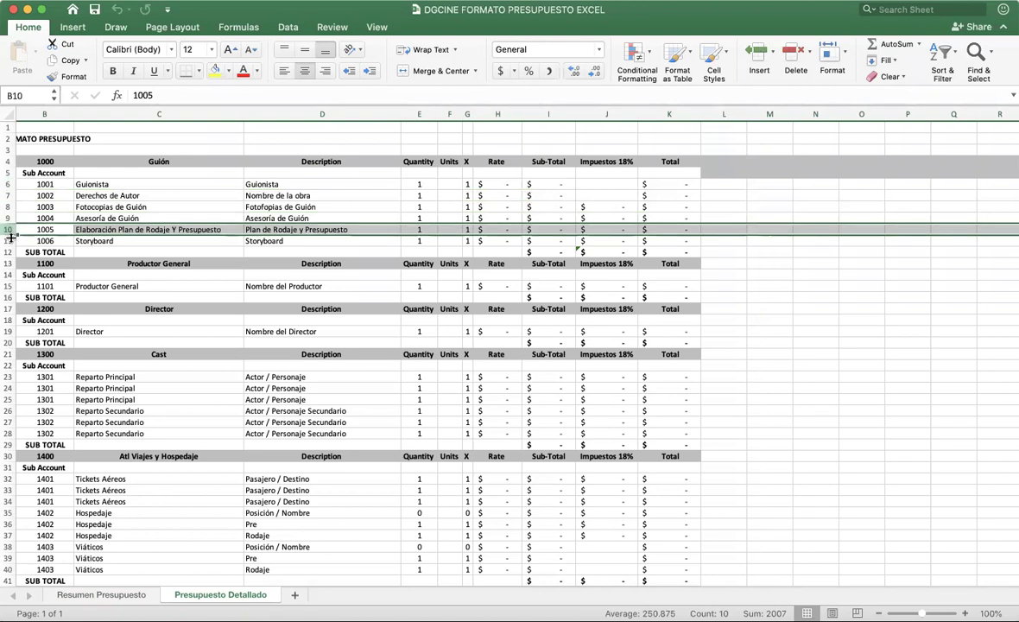
click(10, 239)
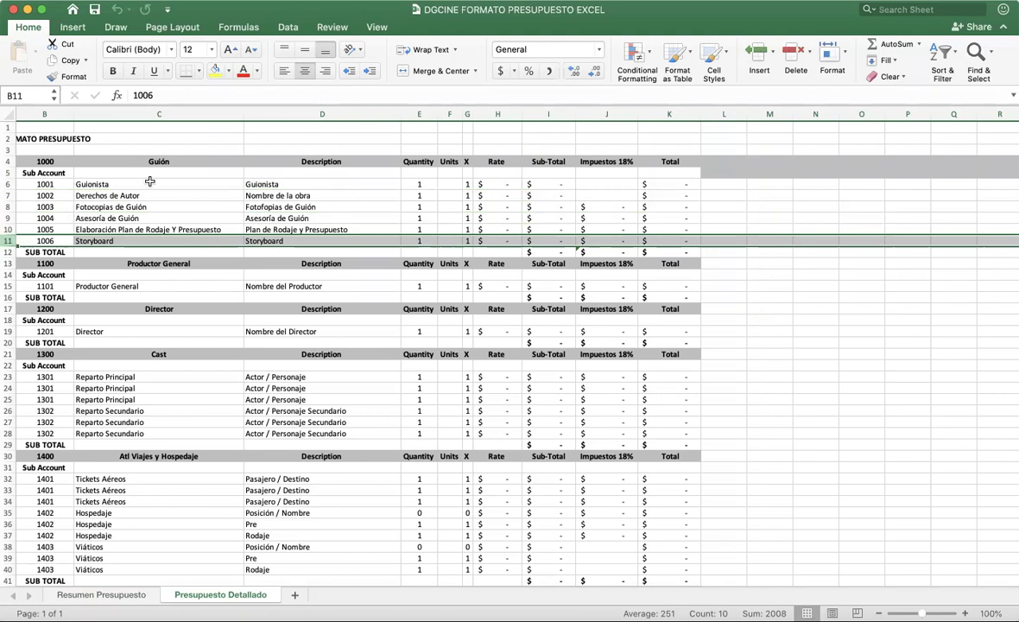
click(52, 158)
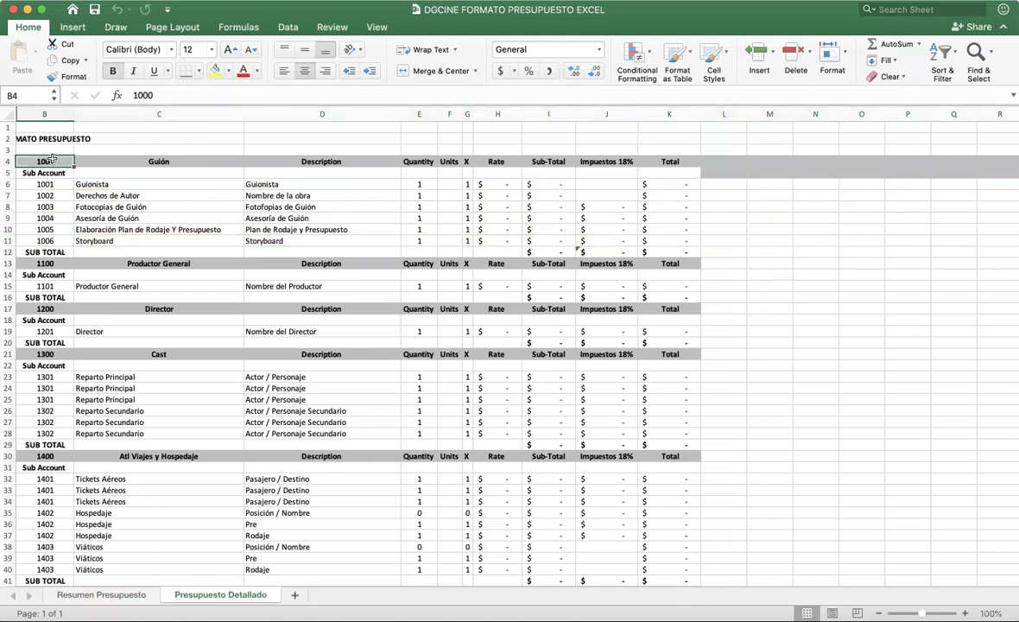
click(146, 160)
click(272, 160)
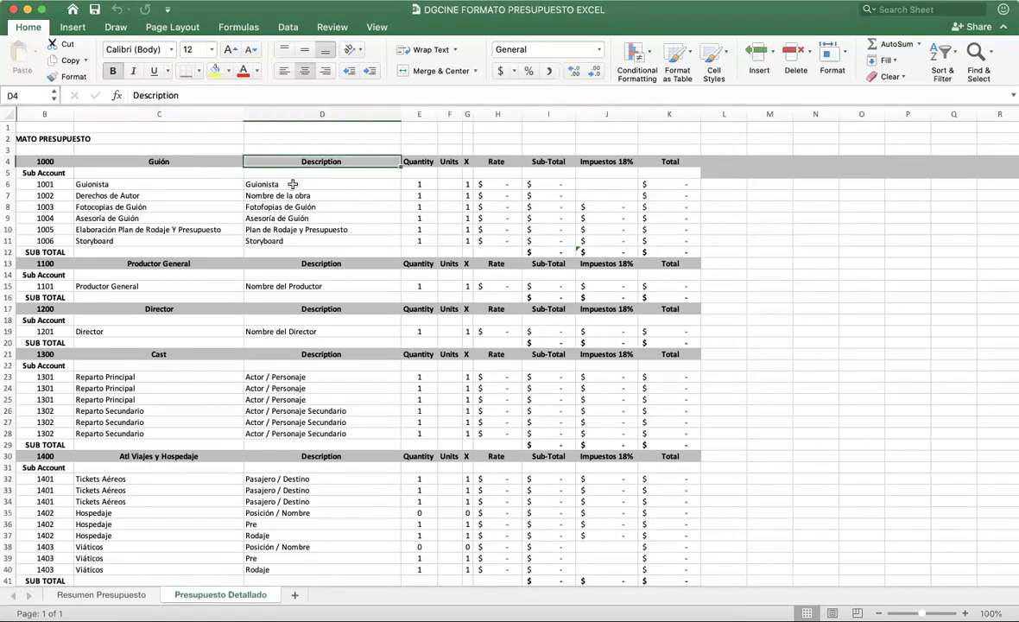
click(419, 160)
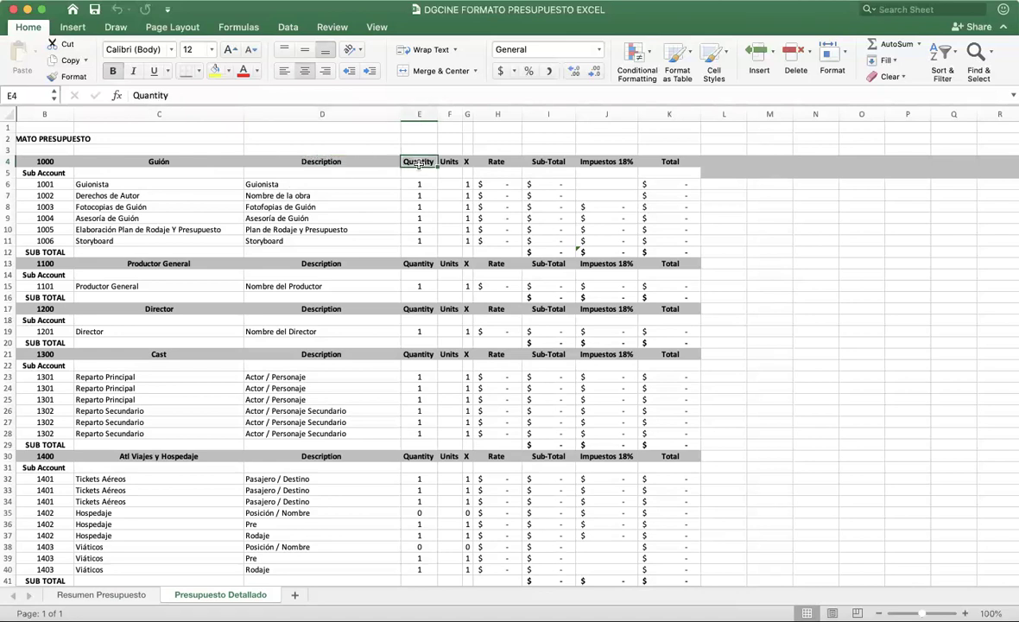
click(451, 160)
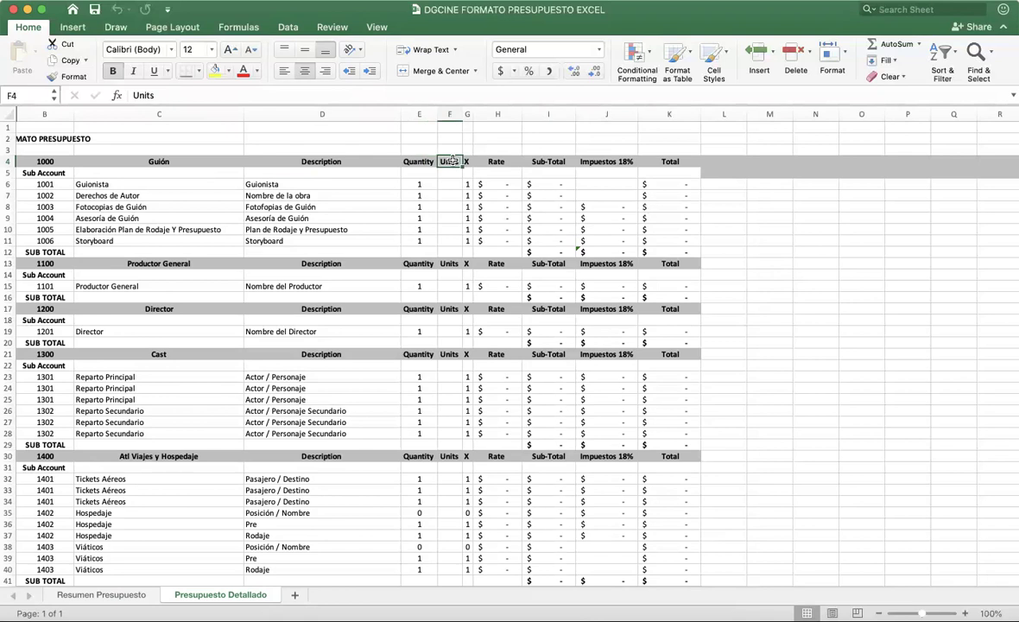
click(757, 195)
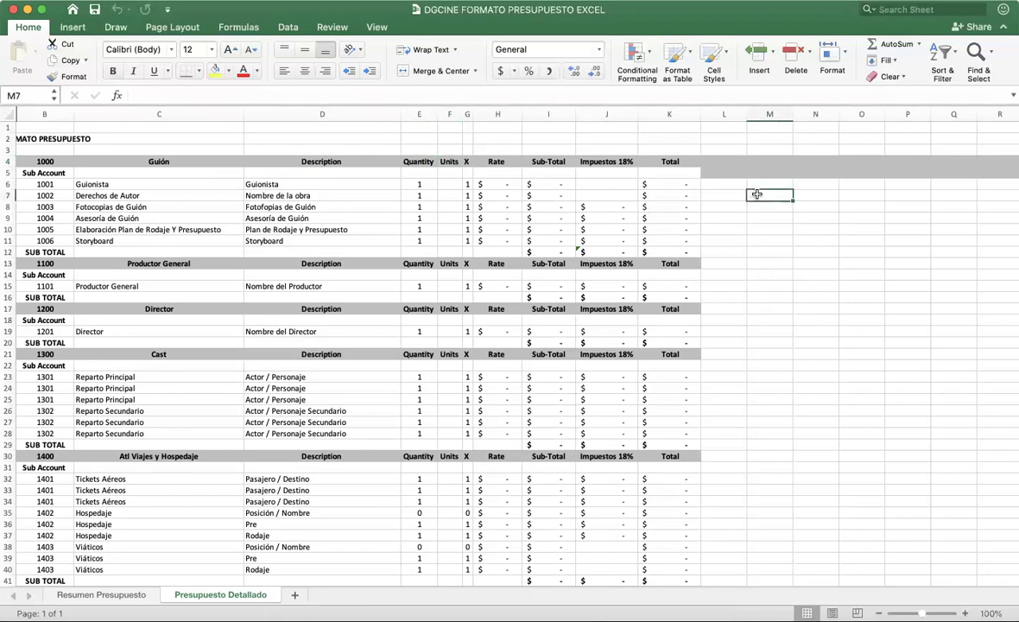
Step: Add legend rows pairing Allow with Monto Permitido and Flat with Monto Fijo
text(Allow)
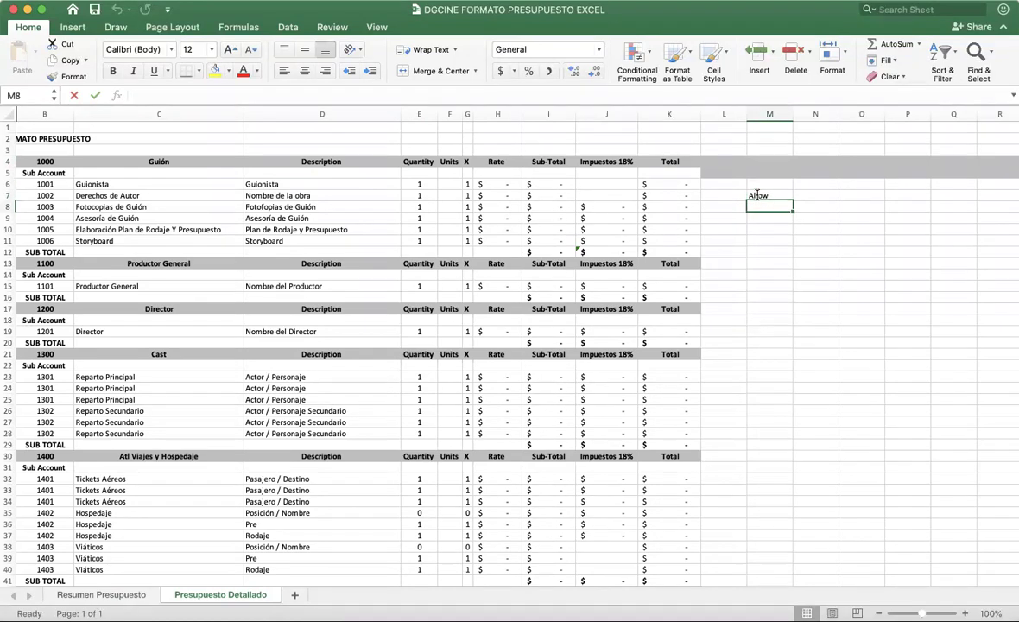
click(803, 194)
text(M)
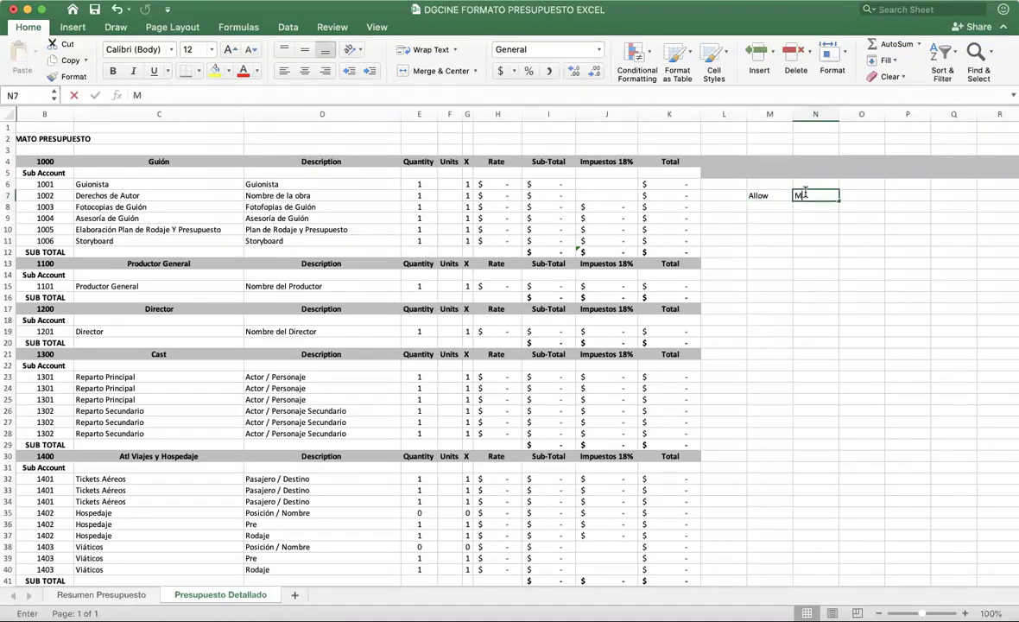
text(onto Permitido)
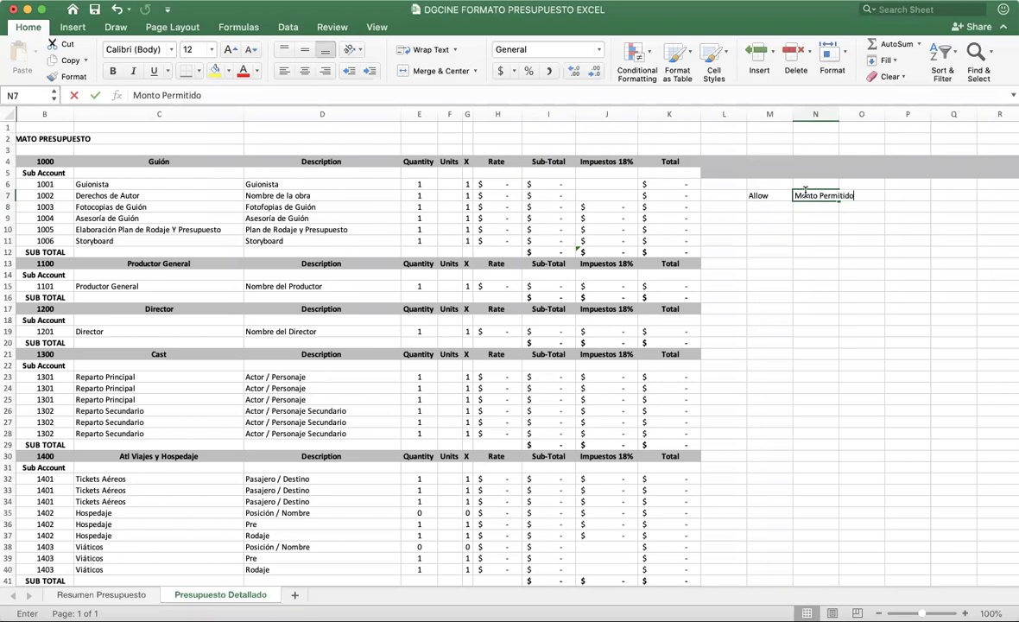
click(773, 207)
text(Flat)
key(Tab)
text(Monto F)
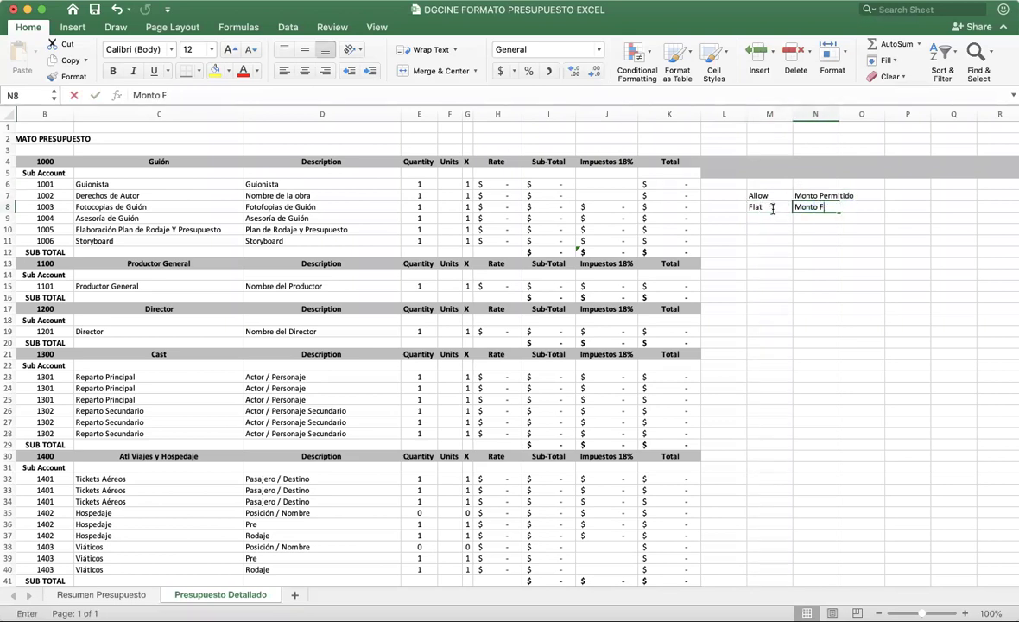
key(Return)
Step: Add legend rows pairing Week / weeks with semana / semanas and Day / Days with Dia / Dias
text(Week)
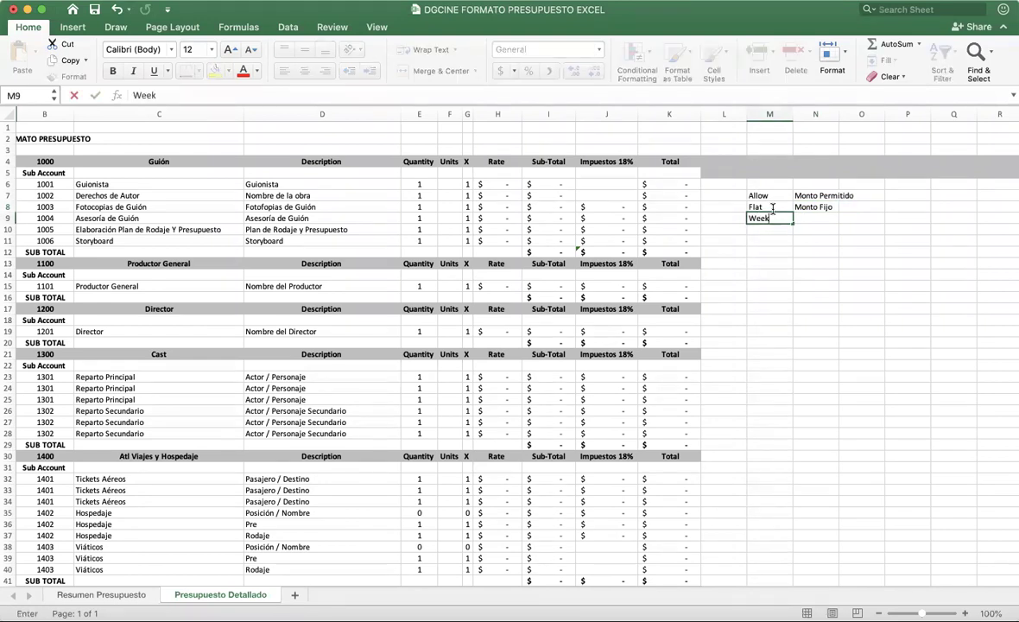
text( / weeks)
key(Tab)
text(semana)
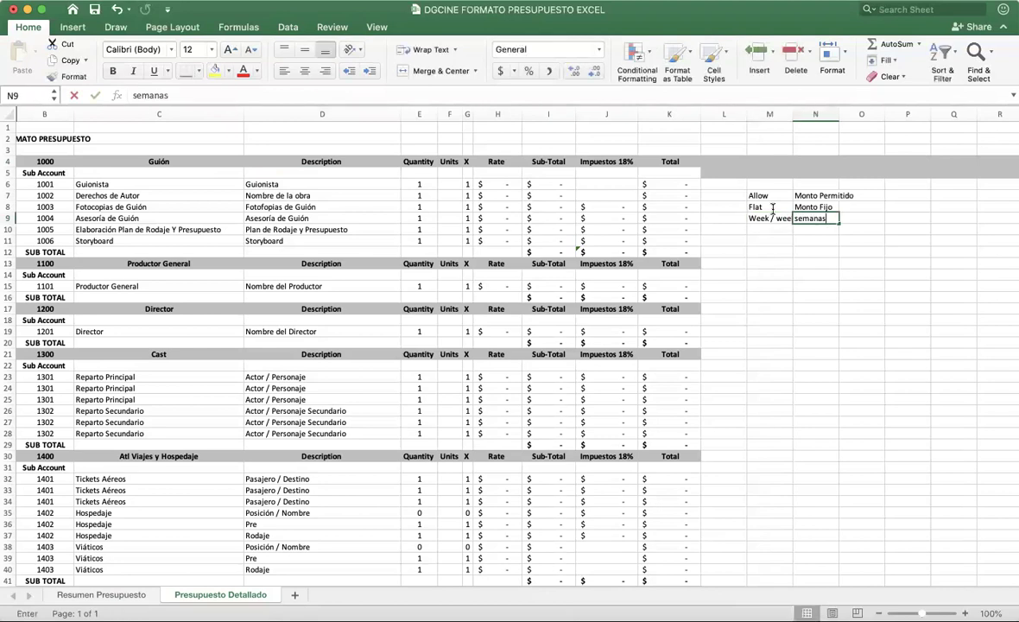
text( / semanas)
key(Return)
text(Day)
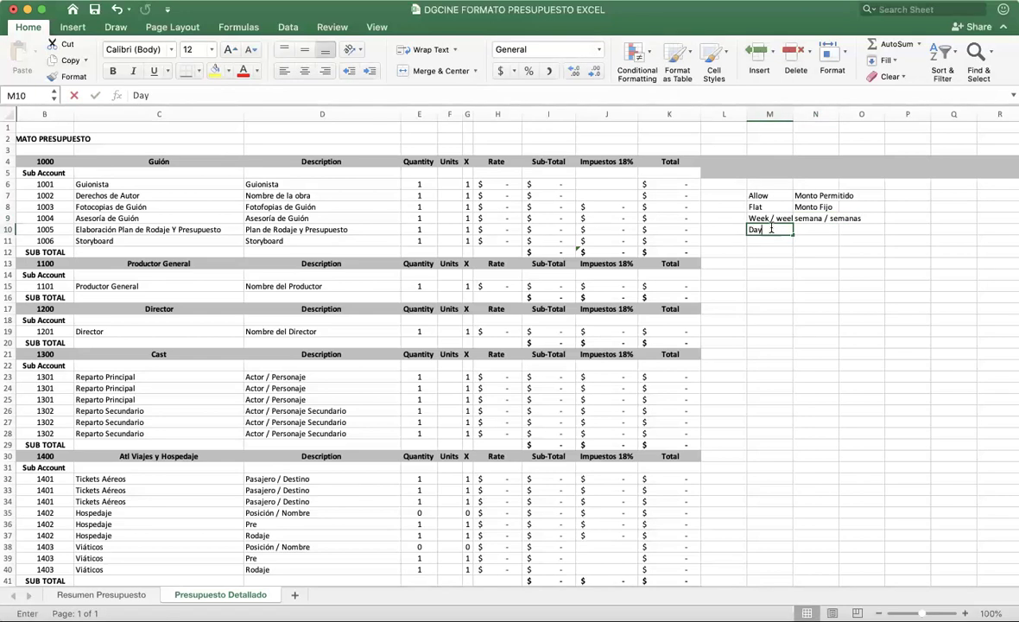
text( / Days)
key(Tab)
text(S)
key(BackSpace)
key(BackSpace)
text(Dias)
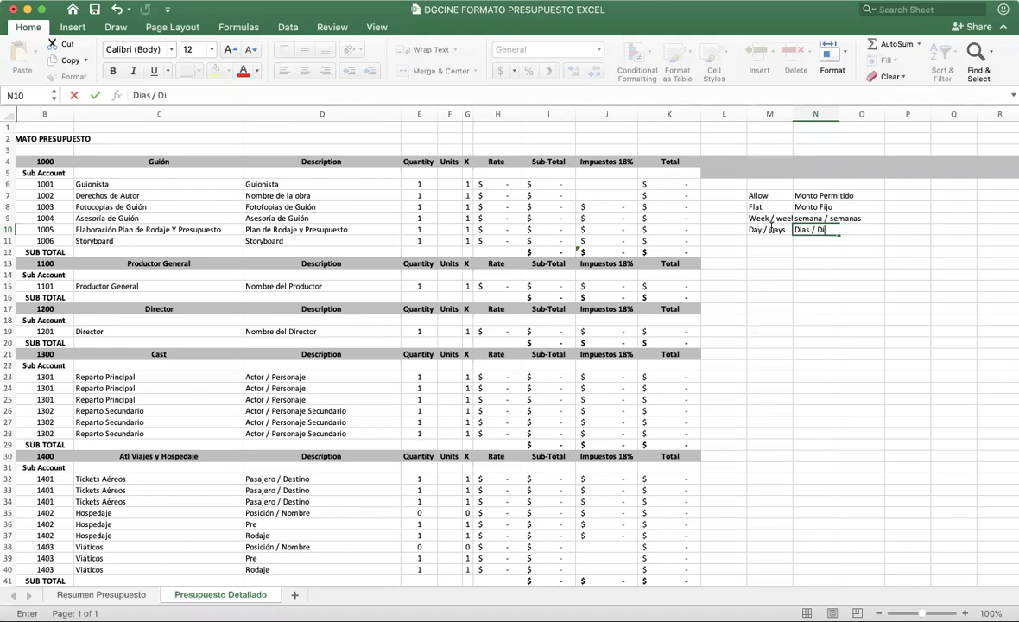
text( Doi)
click(765, 242)
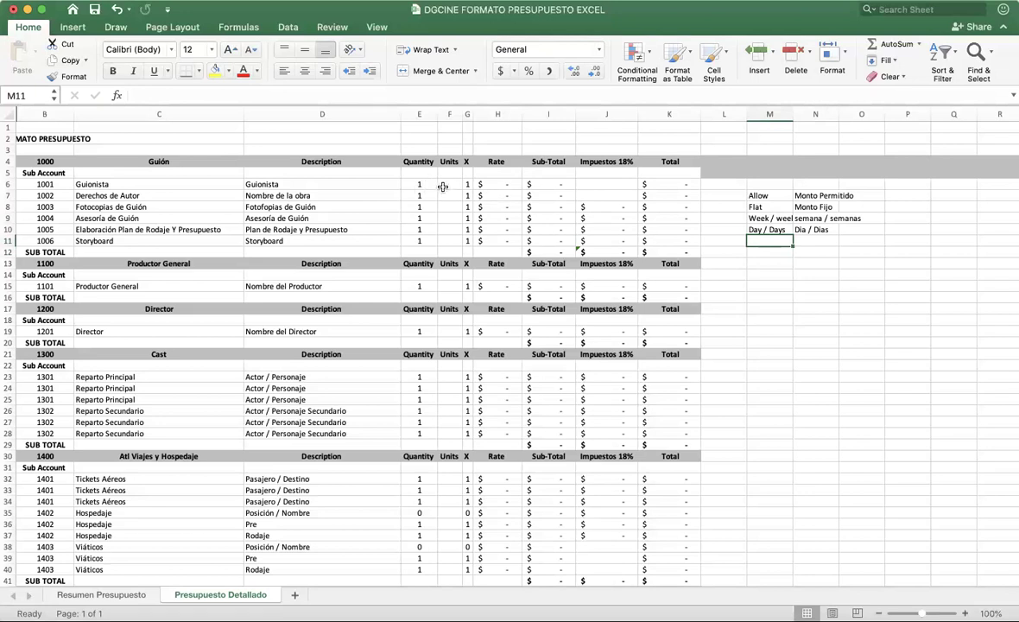
Step: Inspect the Guionista line's Units, multiplier and description cells
click(443, 185)
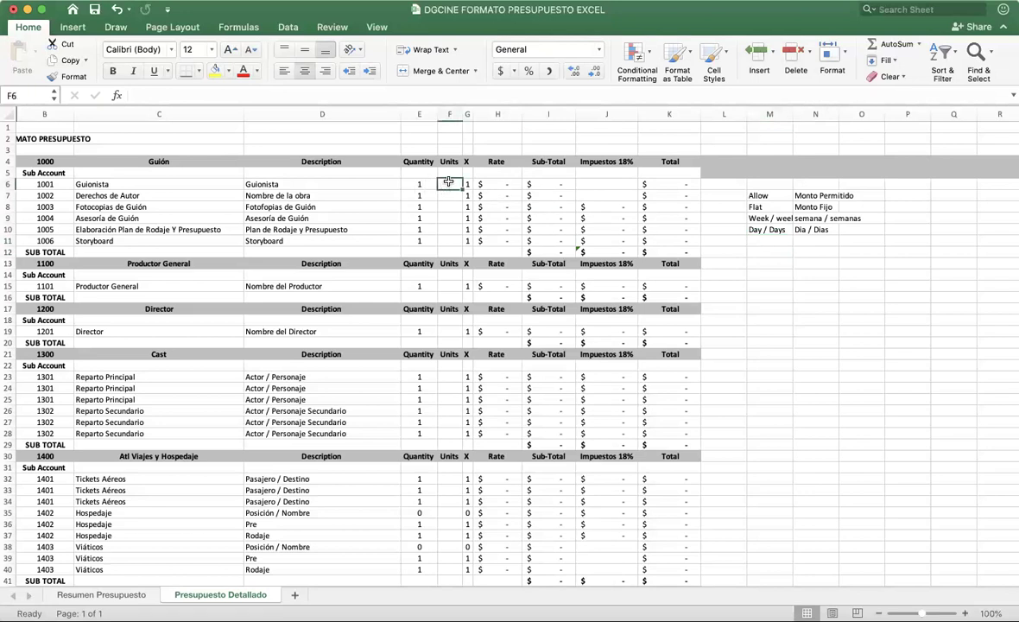
drag(450, 243, 450, 183)
click(467, 183)
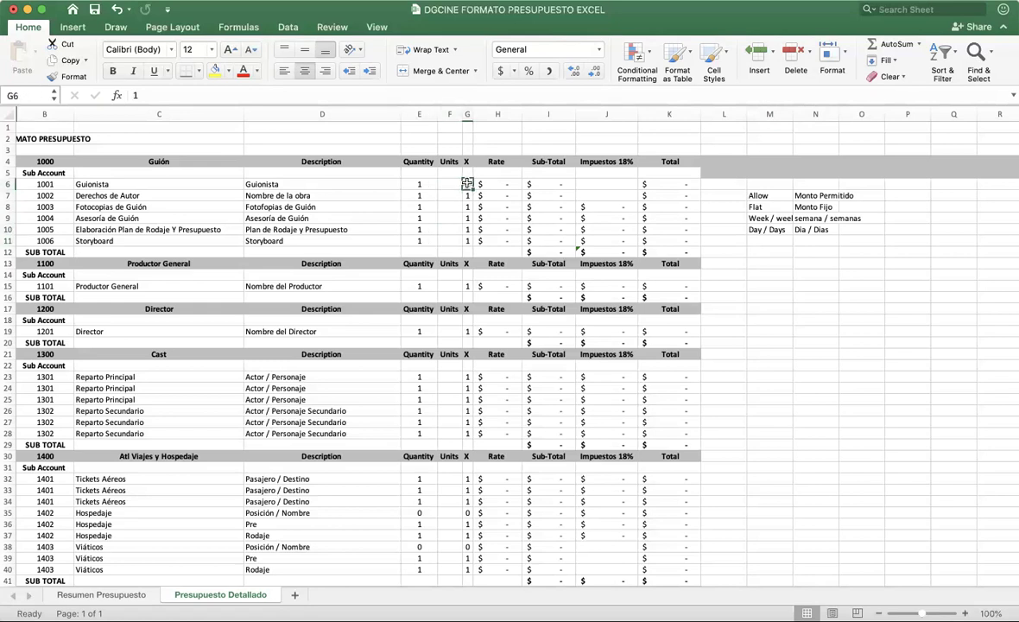
click(280, 184)
click(17, 184)
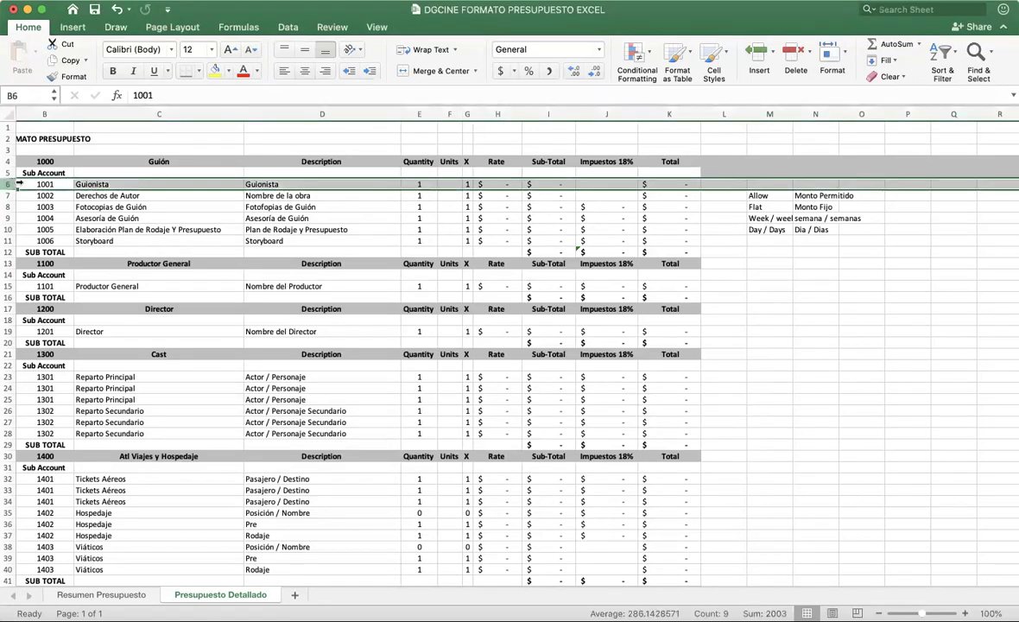
Step: Set the Guionista line to flat units at a 625,000 rate and verify its sub-total and total
click(453, 184)
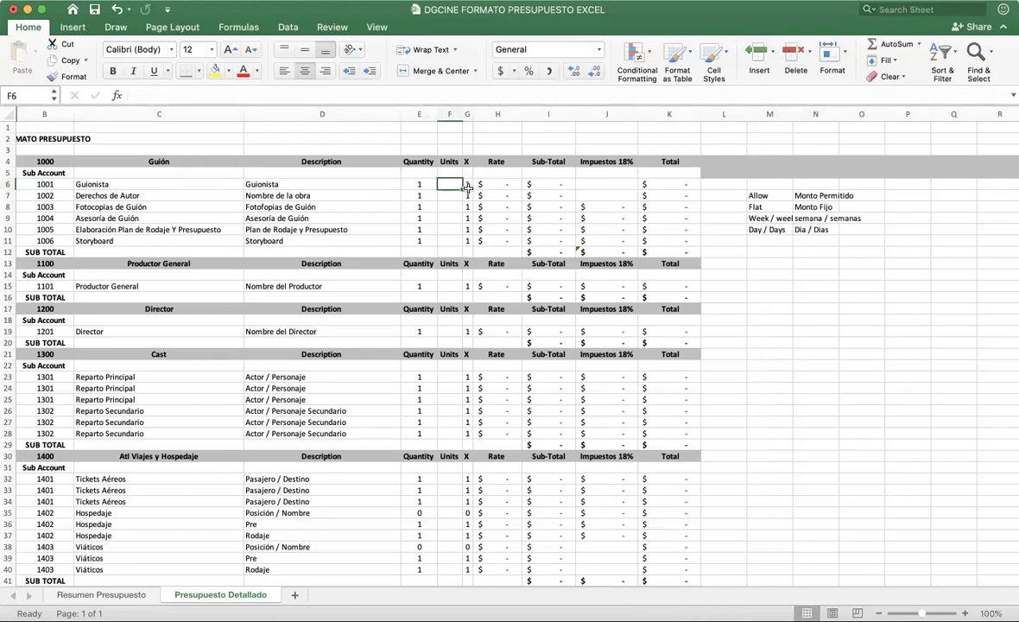
text(flat)
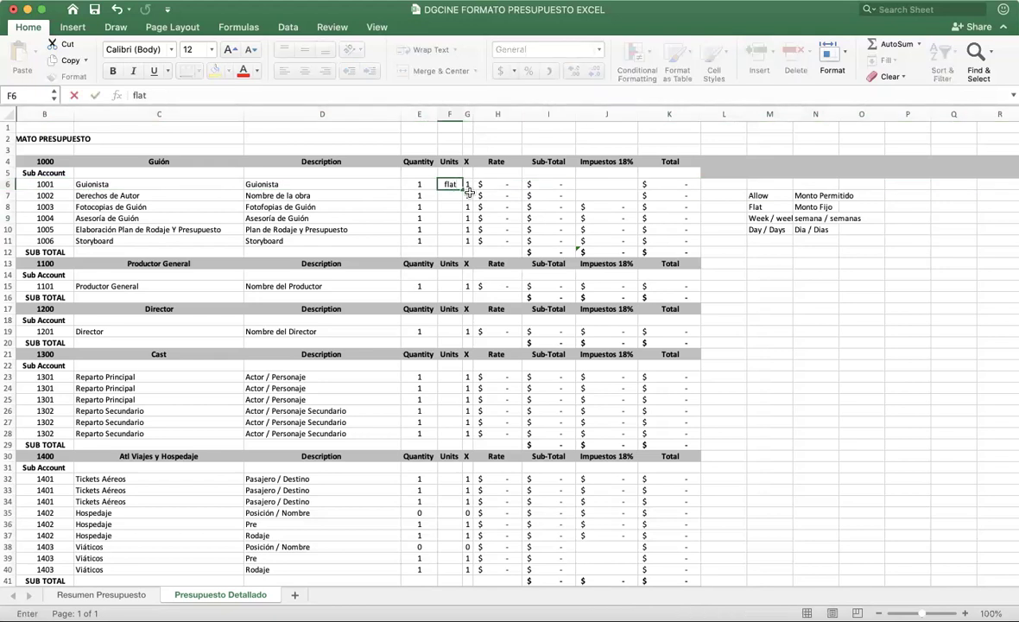
key(Tab)
key(Tab)
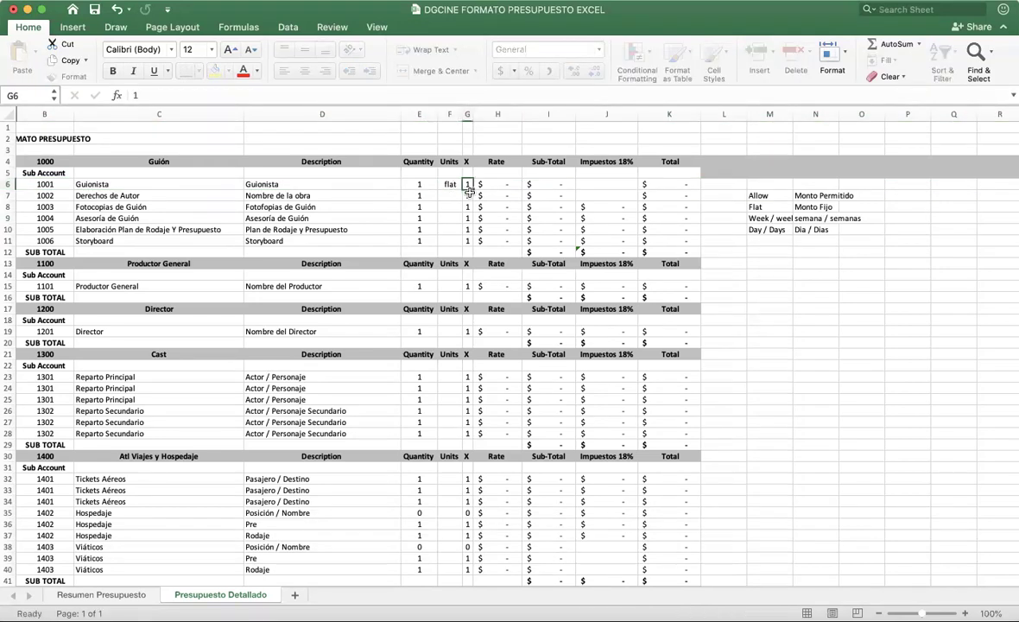
text(625,000)
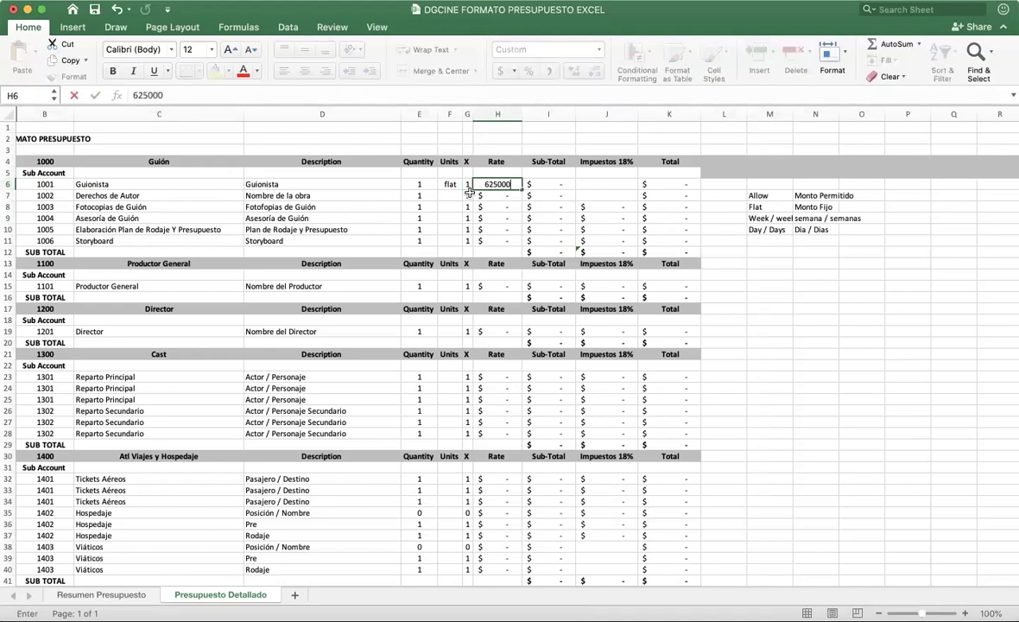
click(524, 217)
click(499, 184)
click(549, 184)
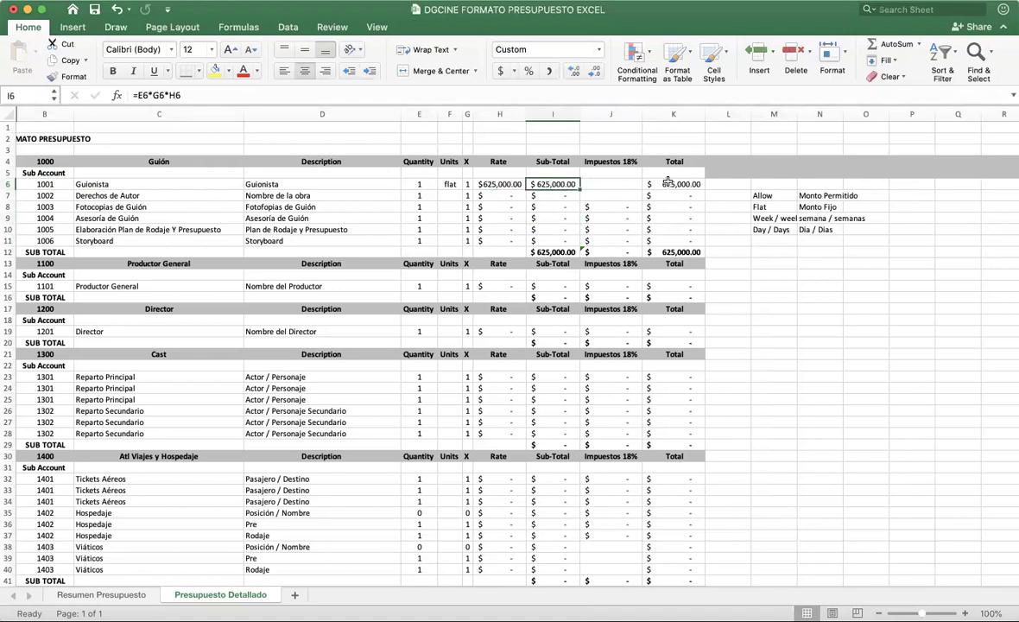
click(657, 183)
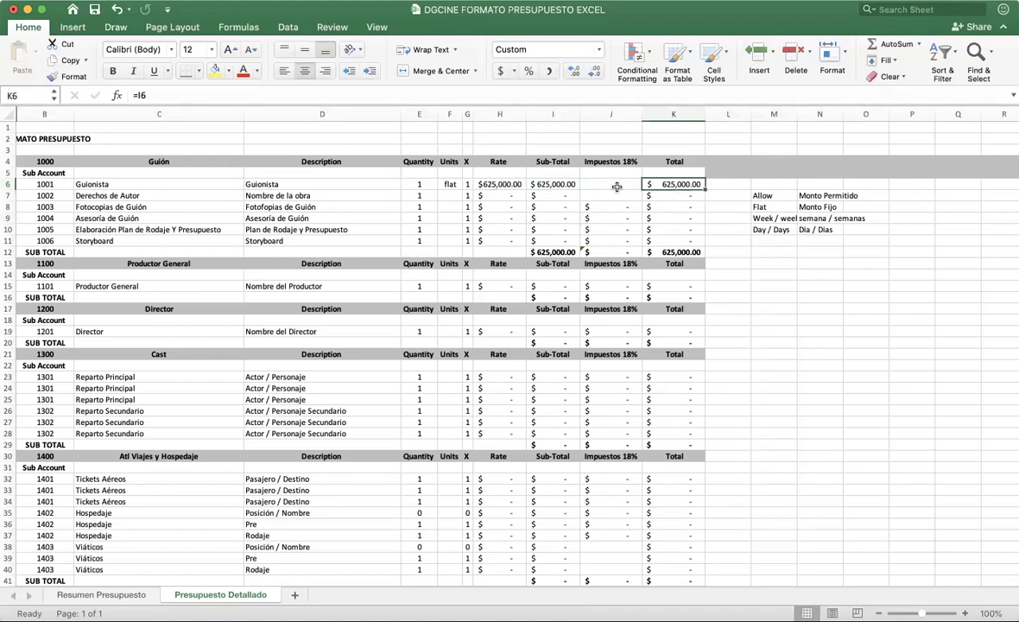
drag(617, 184, 618, 195)
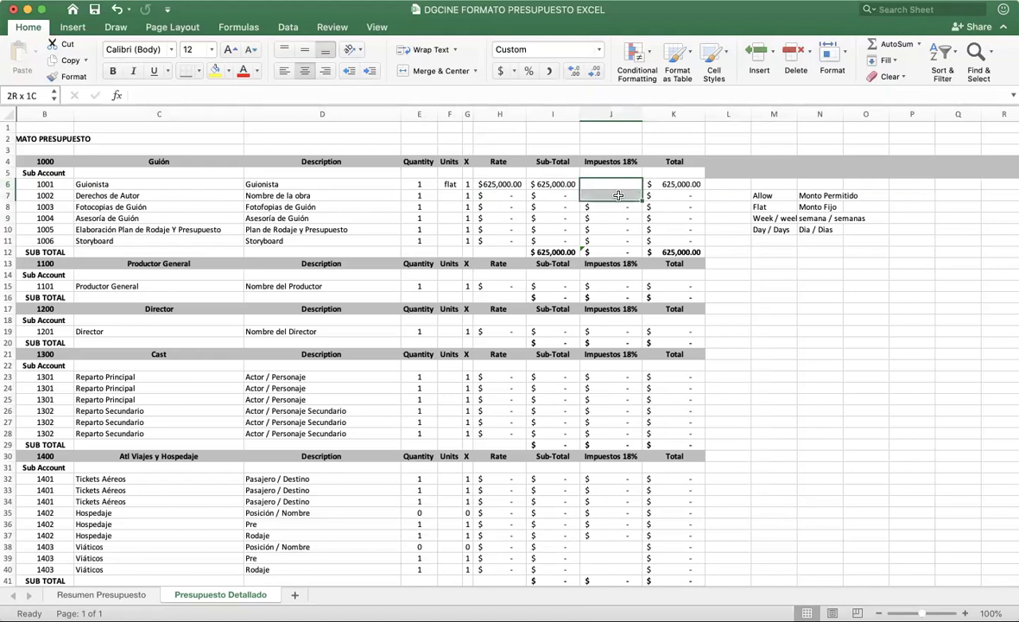
click(618, 183)
click(618, 207)
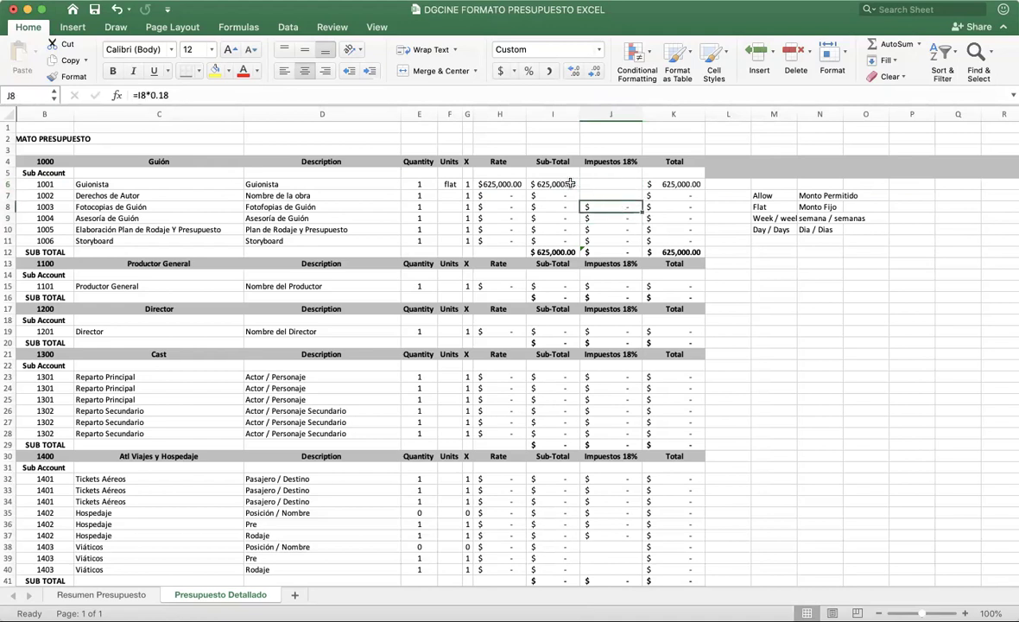
click(607, 181)
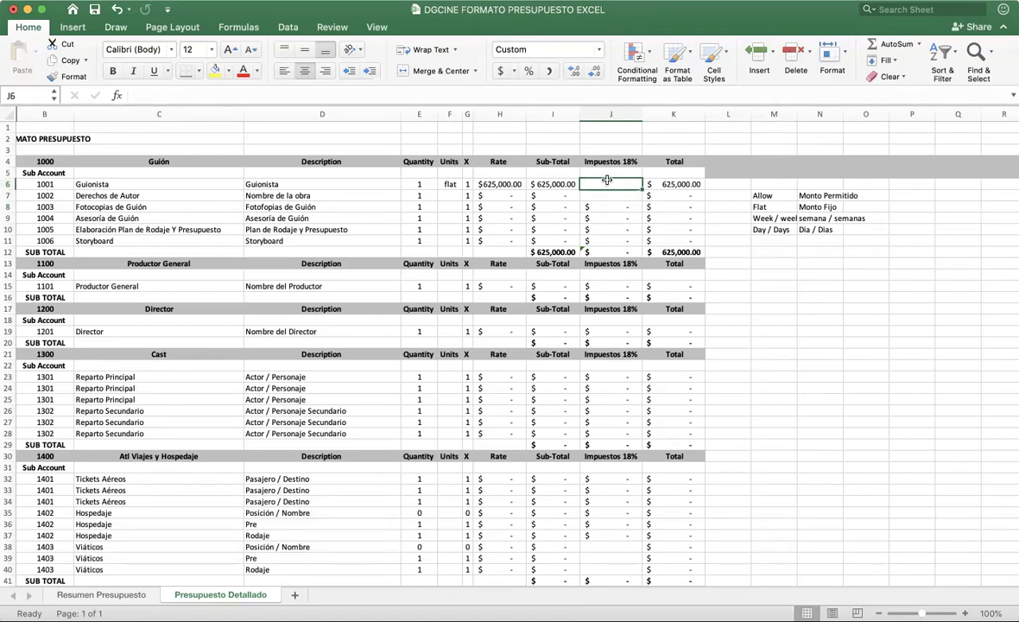
drag(612, 546, 611, 566)
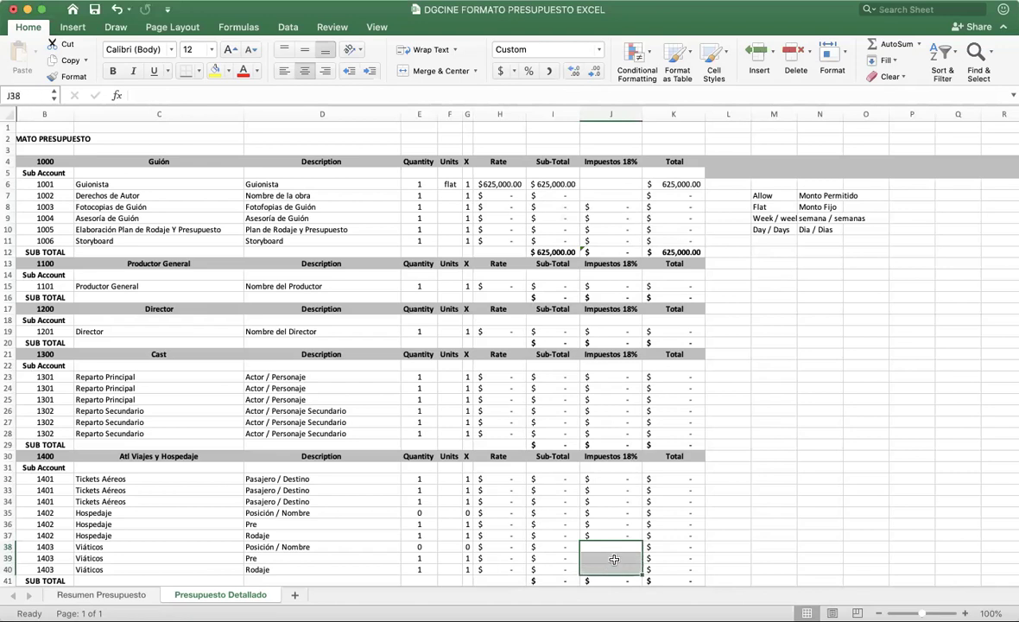
click(614, 557)
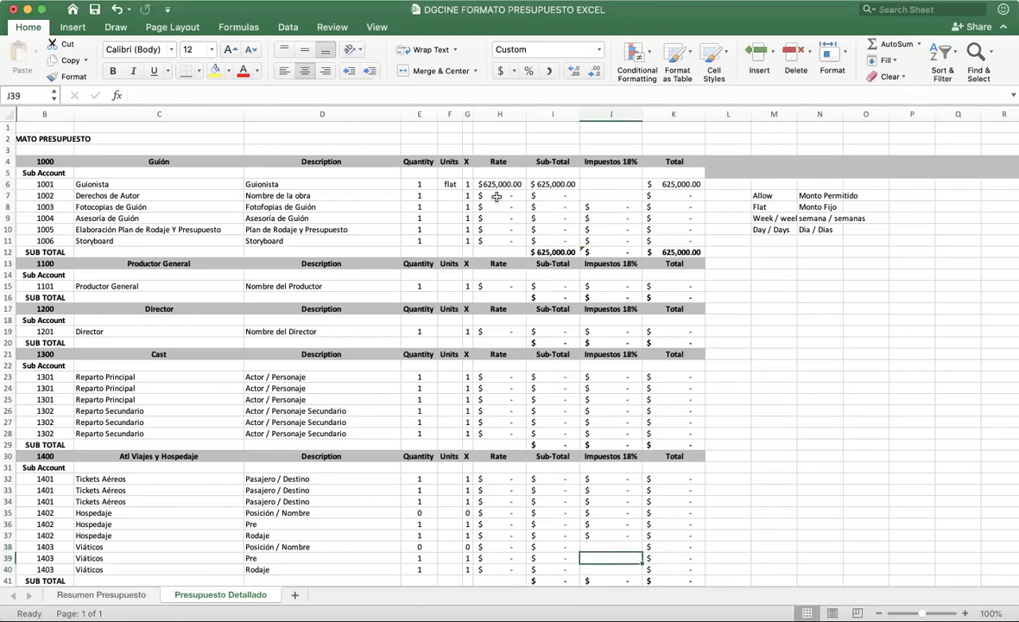
click(450, 195)
click(681, 186)
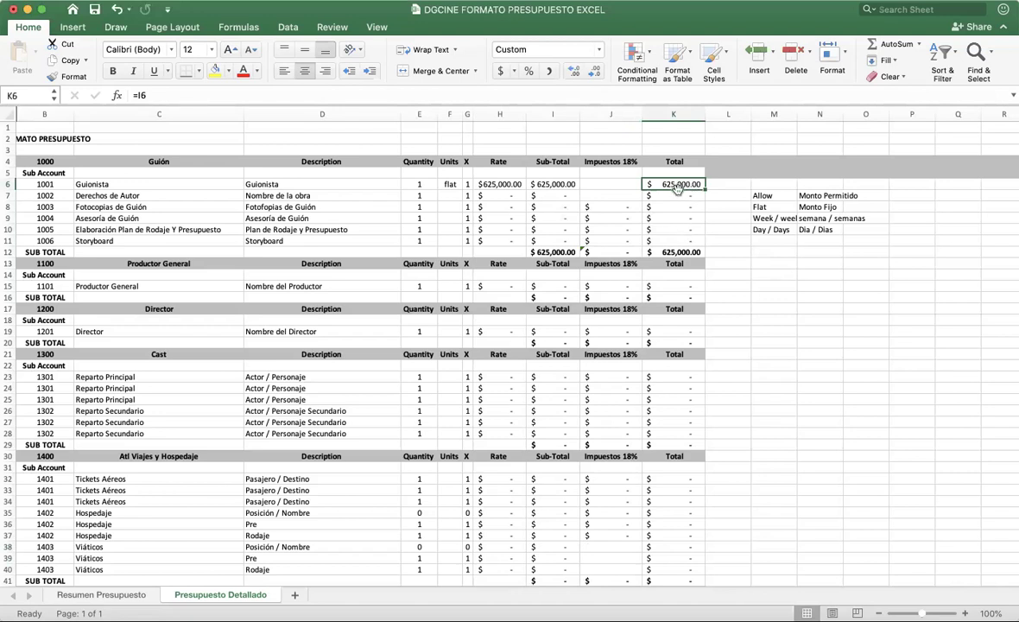
click(130, 594)
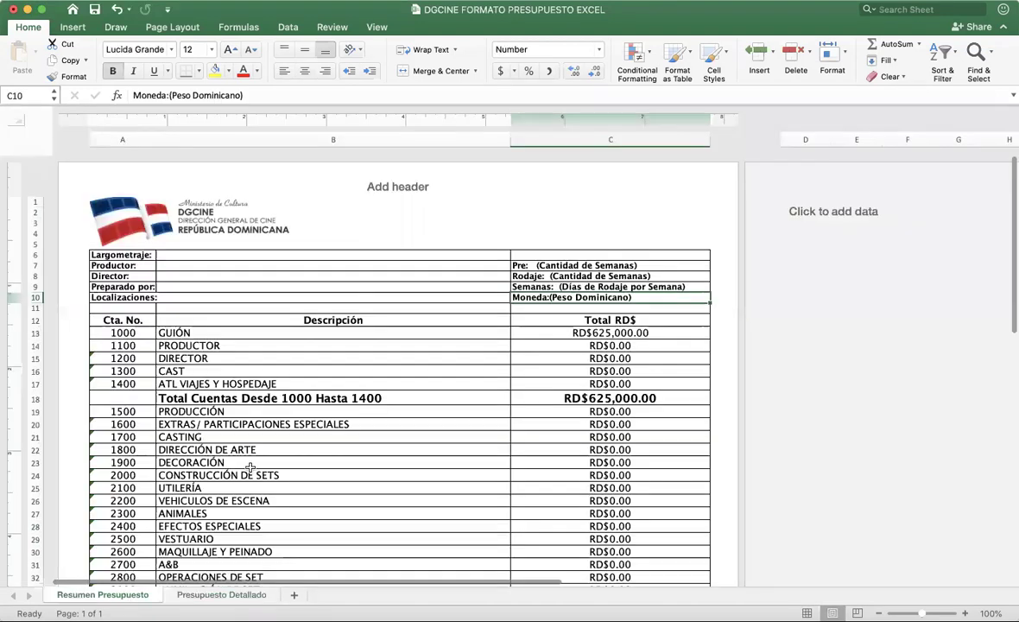
click(586, 332)
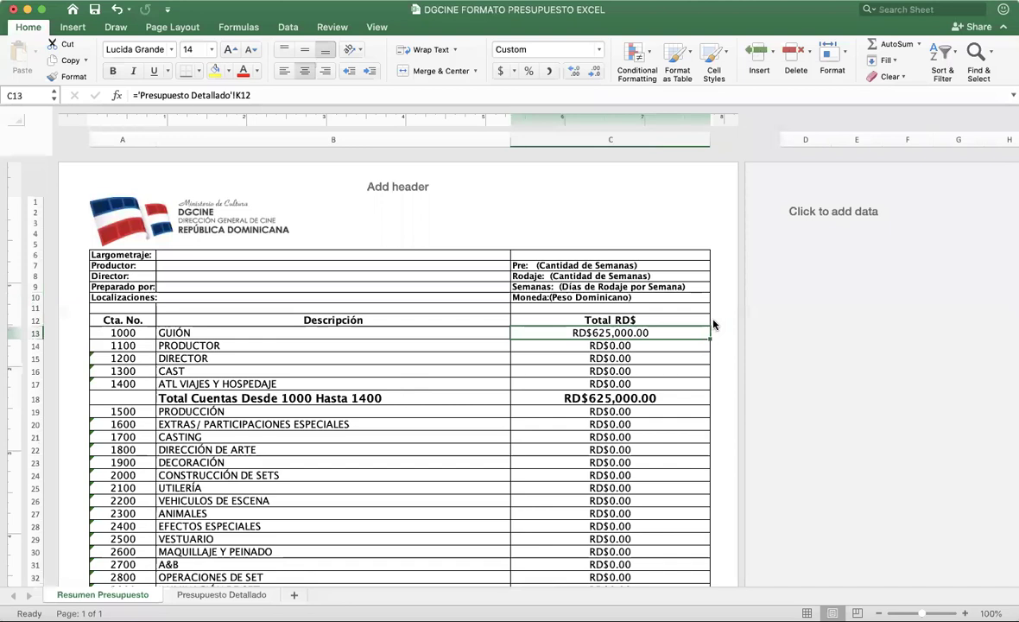
click(251, 594)
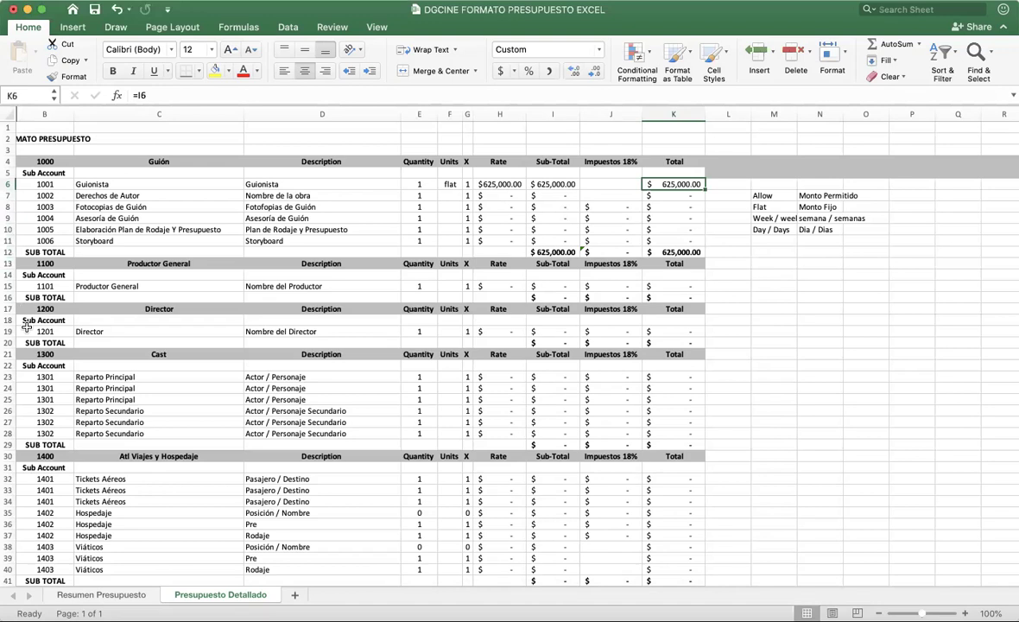
Step: Replace the Productor General name placeholder with the producer's full name
click(107, 286)
click(311, 286)
double_click(344, 286)
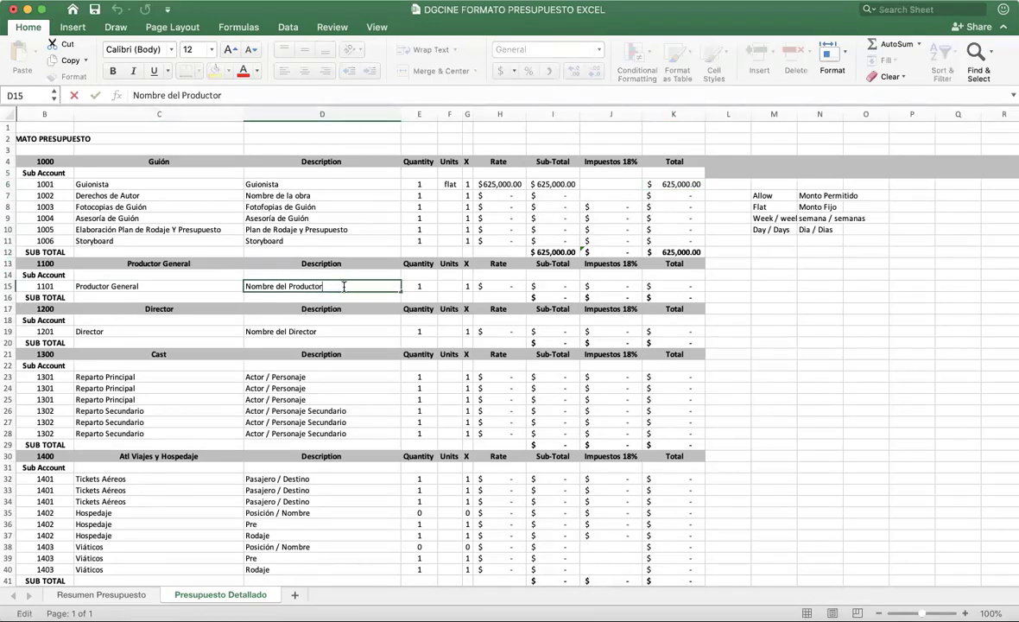
drag(344, 286, 198, 286)
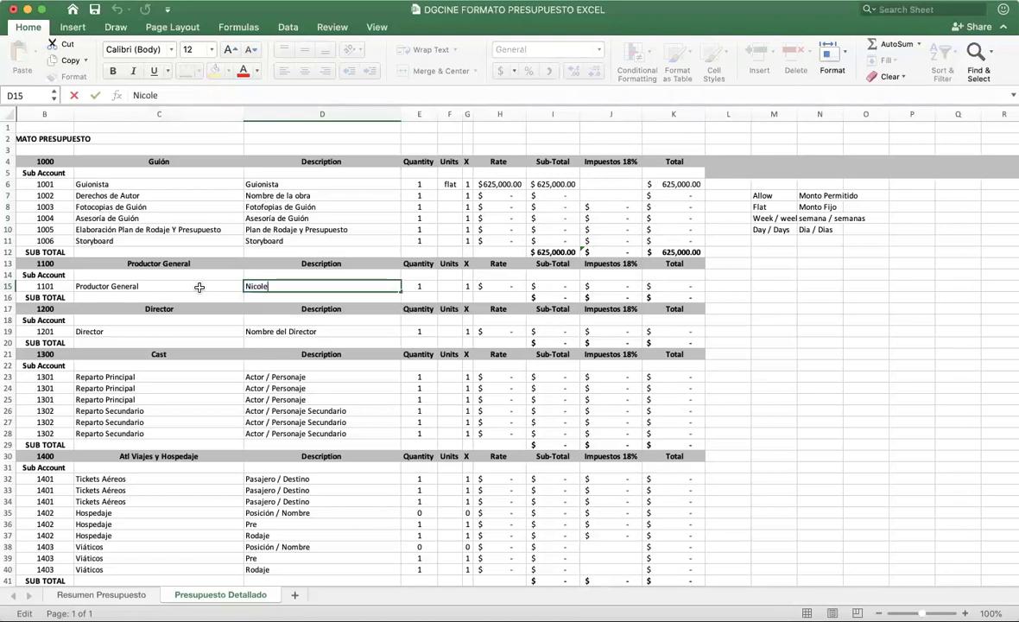
click(430, 286)
Step: Give the Productor General line flat units and a 2,000,000 rate
click(446, 285)
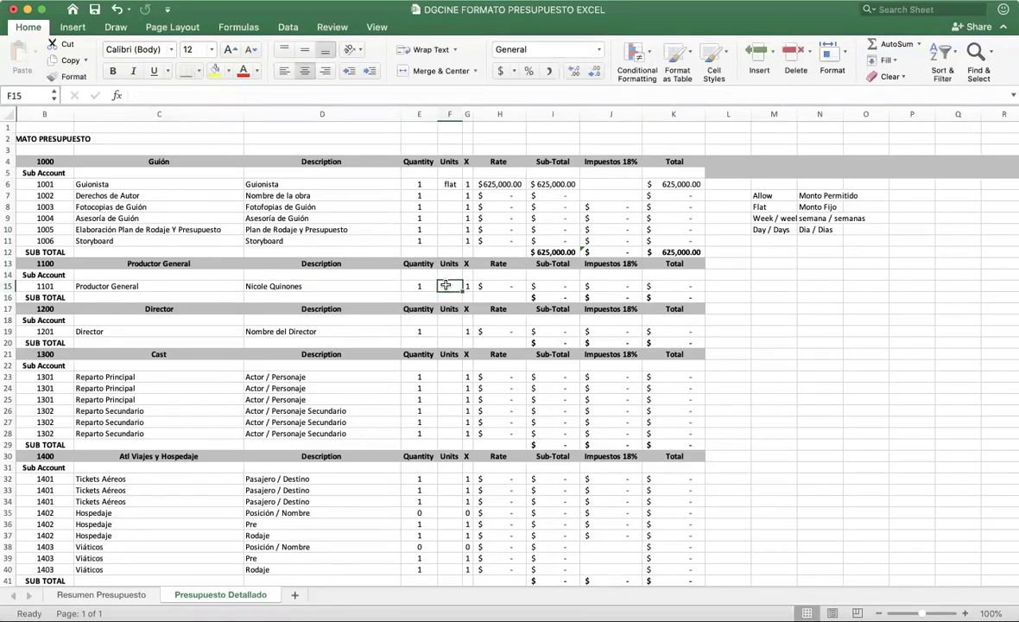
text(flat)
key(Tab)
key(Tab)
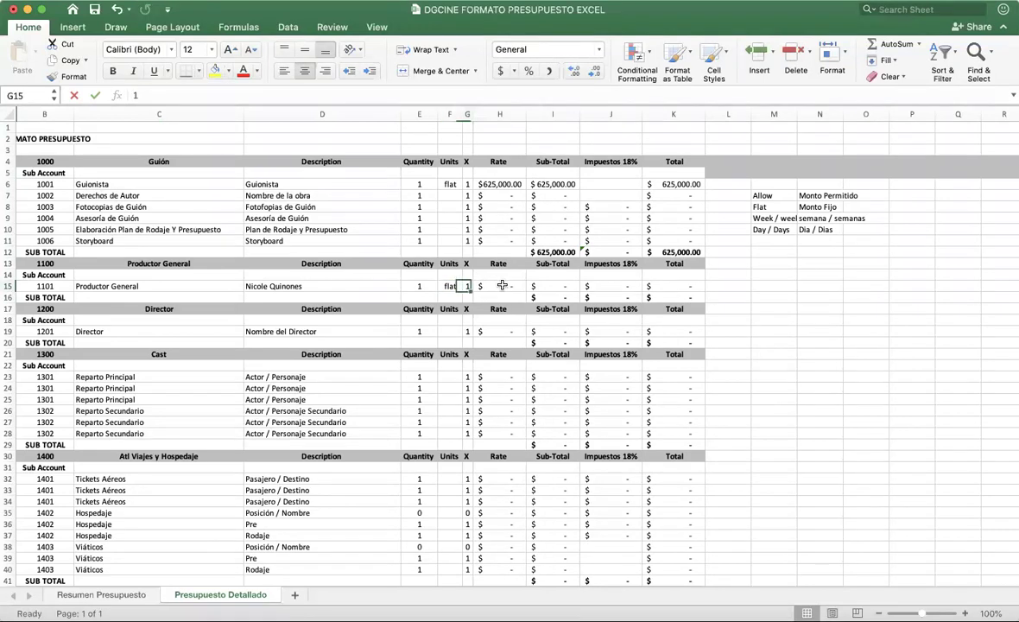
text(2000000)
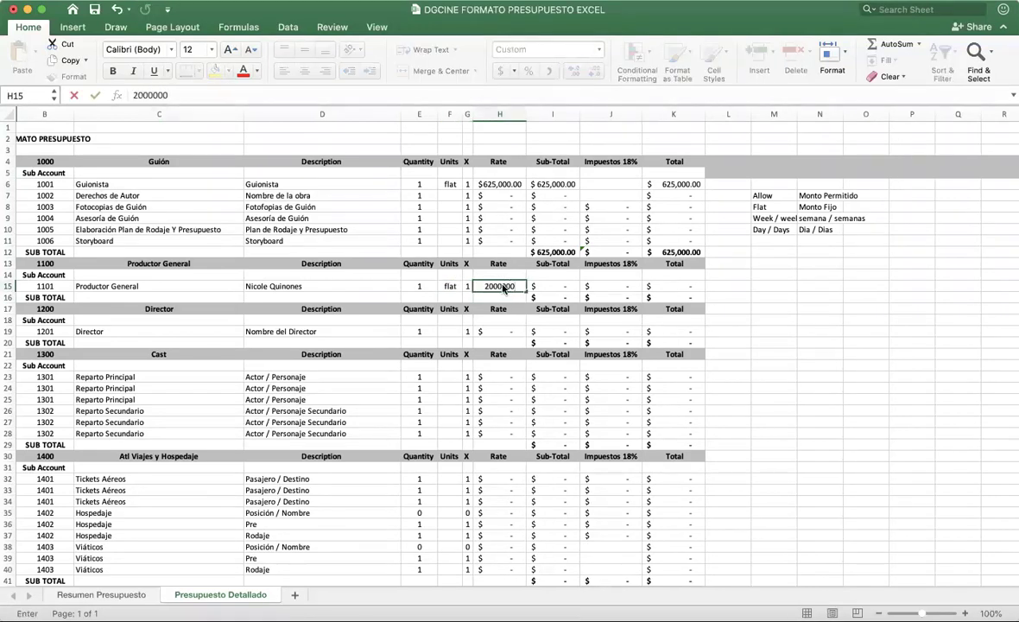
key(Return)
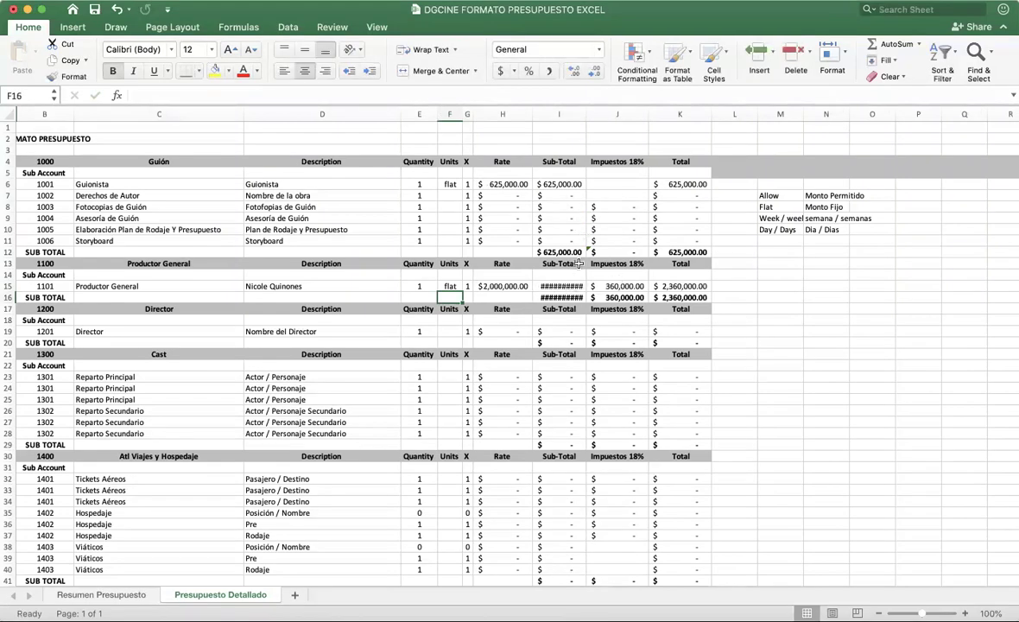
Step: Widen the Sub-Total column, verify the producer's sub-total, 18% tax and total, then open Resumen Presupuesto
drag(586, 113, 602, 113)
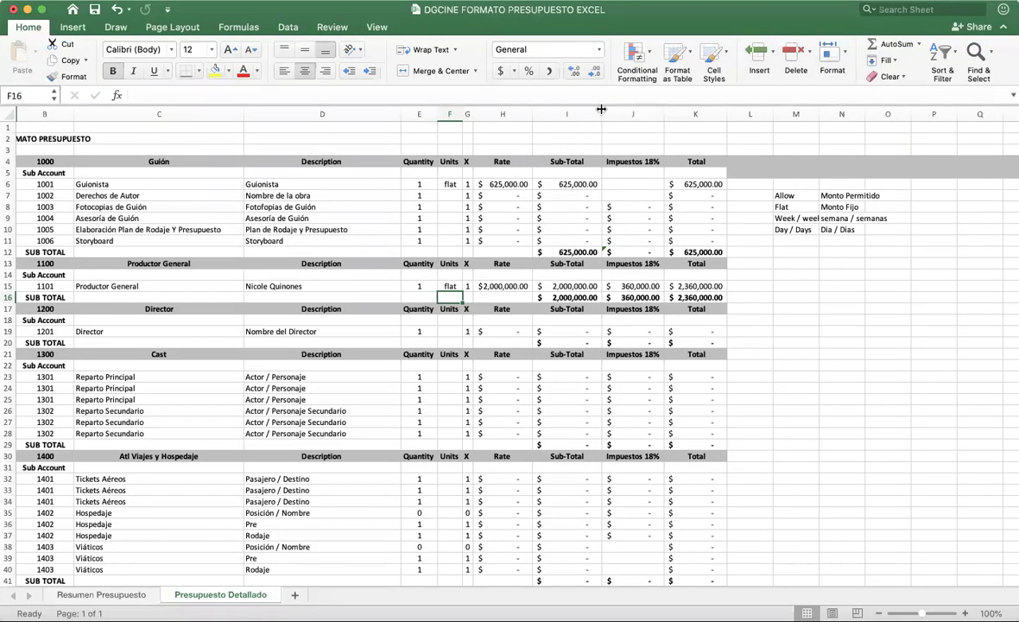
click(572, 285)
click(635, 286)
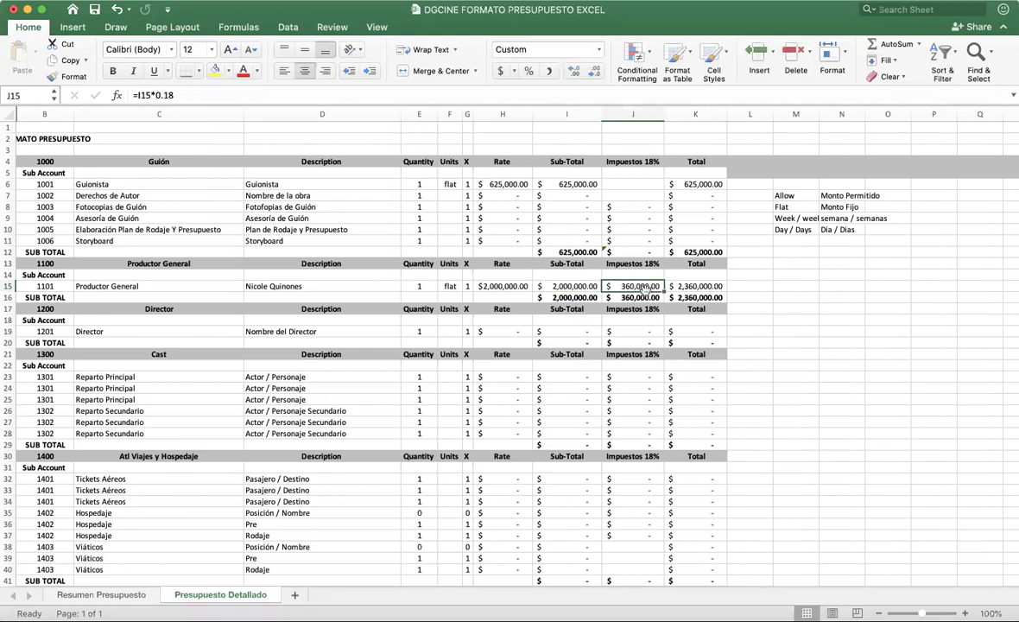
click(693, 286)
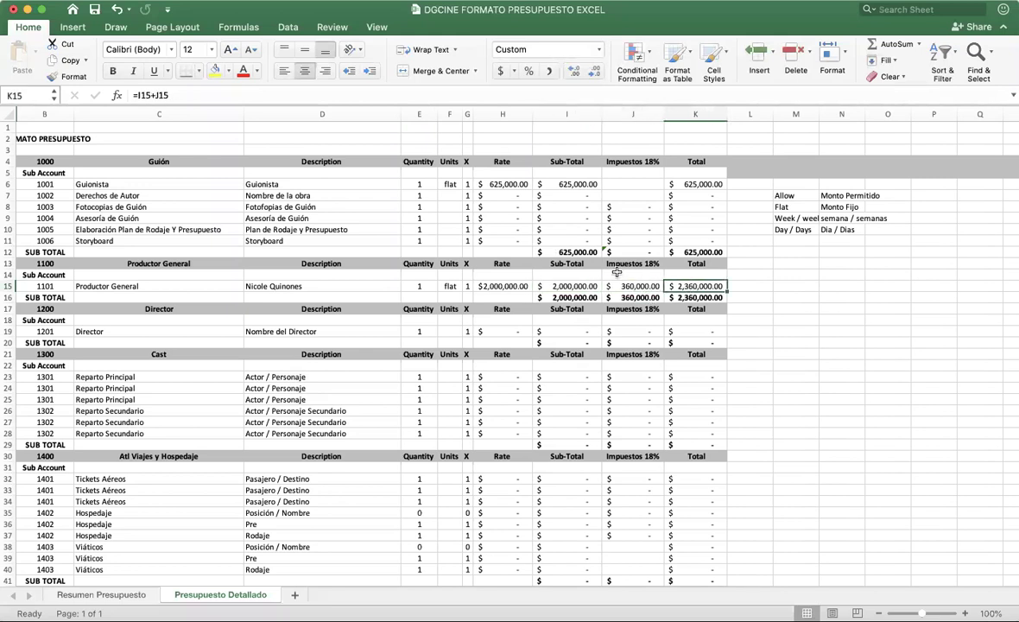
click(113, 595)
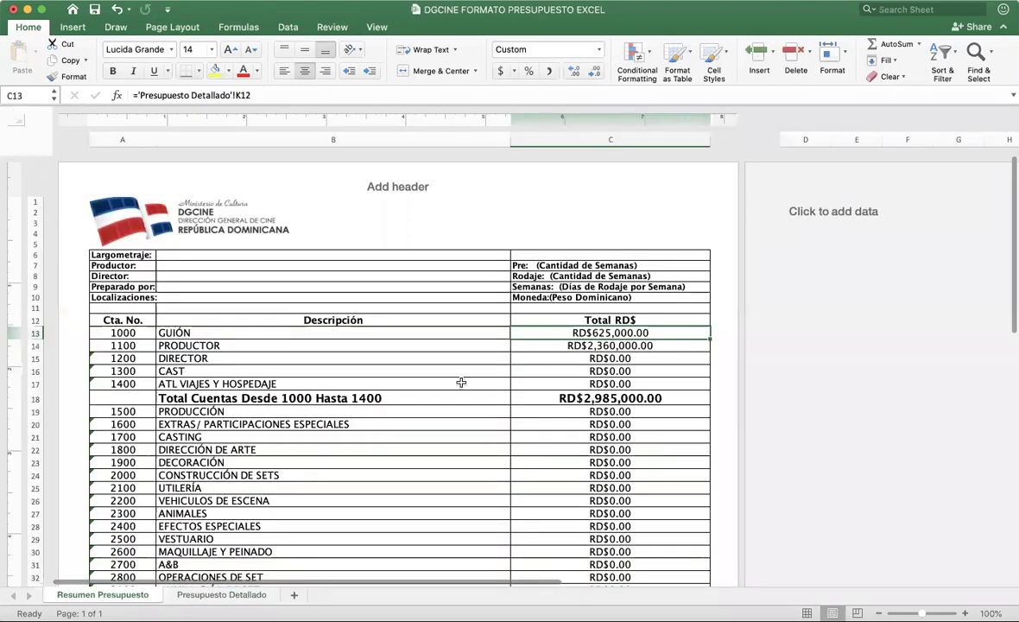
Step: Confirm the summary's PRODUCTOR cell shows RD$2,360,000.00, then return to Presupuesto Detallado
click(575, 345)
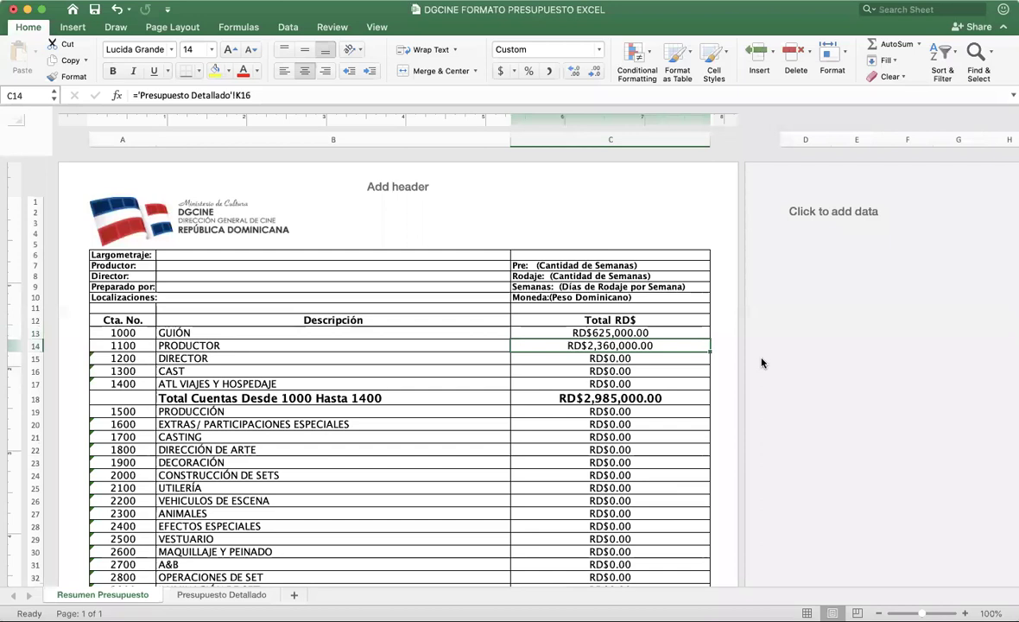
click(253, 595)
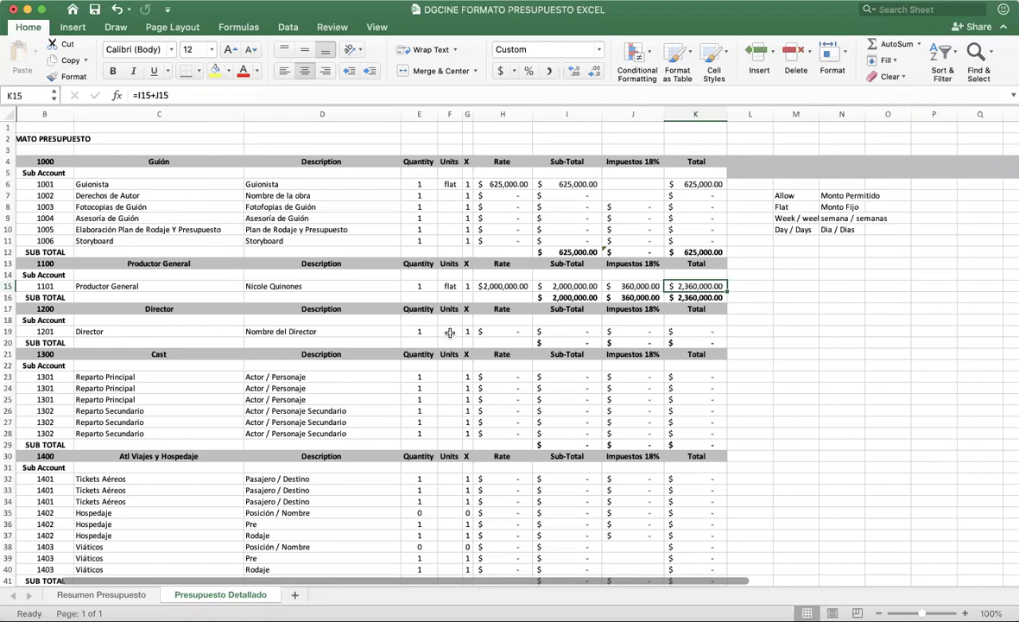
Step: Scroll to 1500 Producción and select its three Productor de Línea rows and 1501 codes
scroll(285, 395, down, 5)
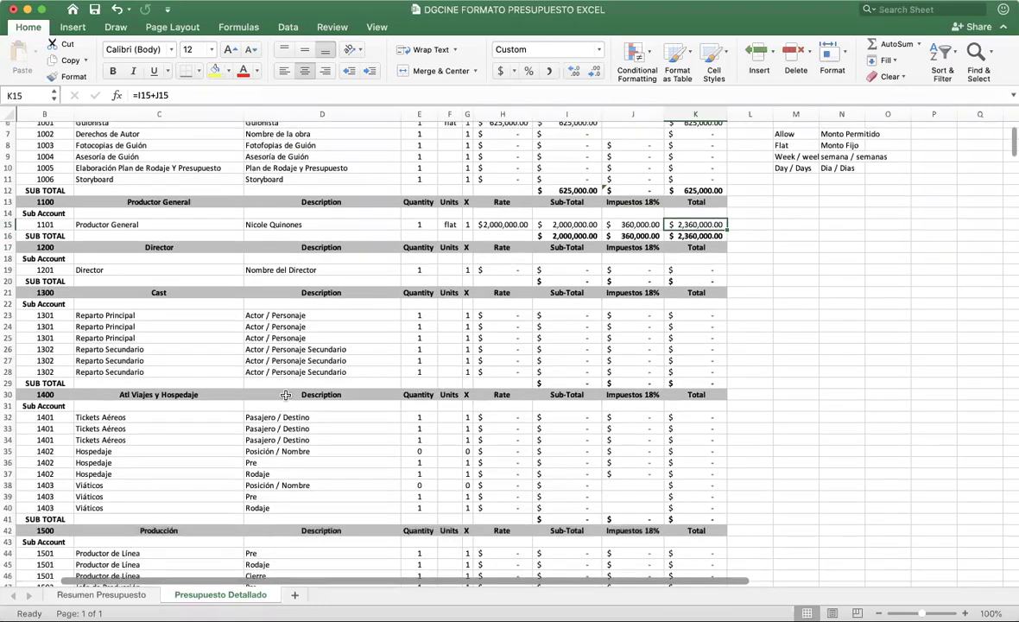
scroll(285, 394, down, 4)
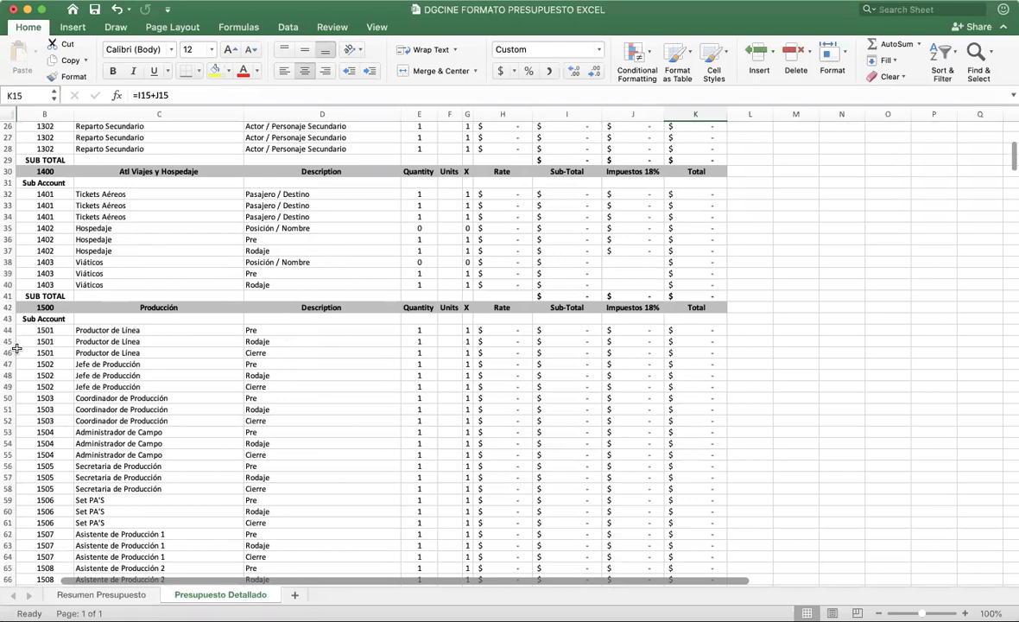
drag(9, 329, 9, 352)
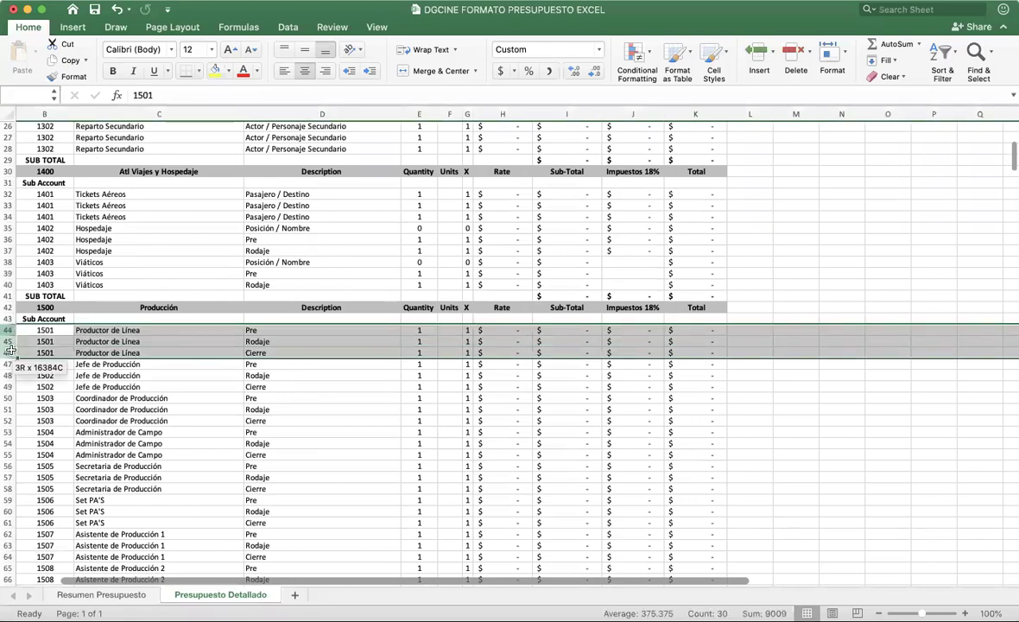
click(54, 308)
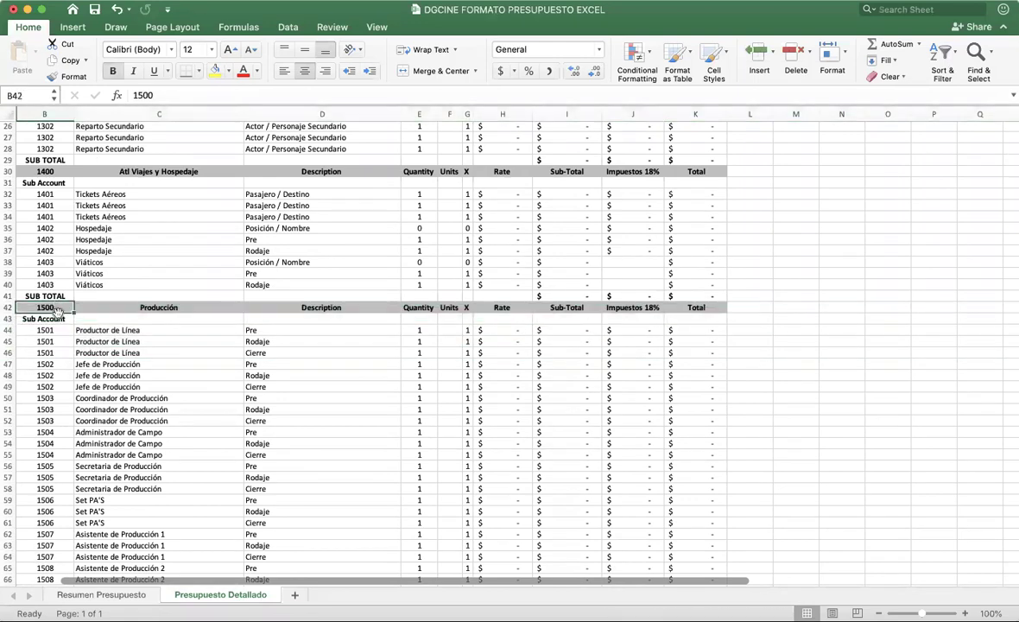
drag(47, 331, 50, 346)
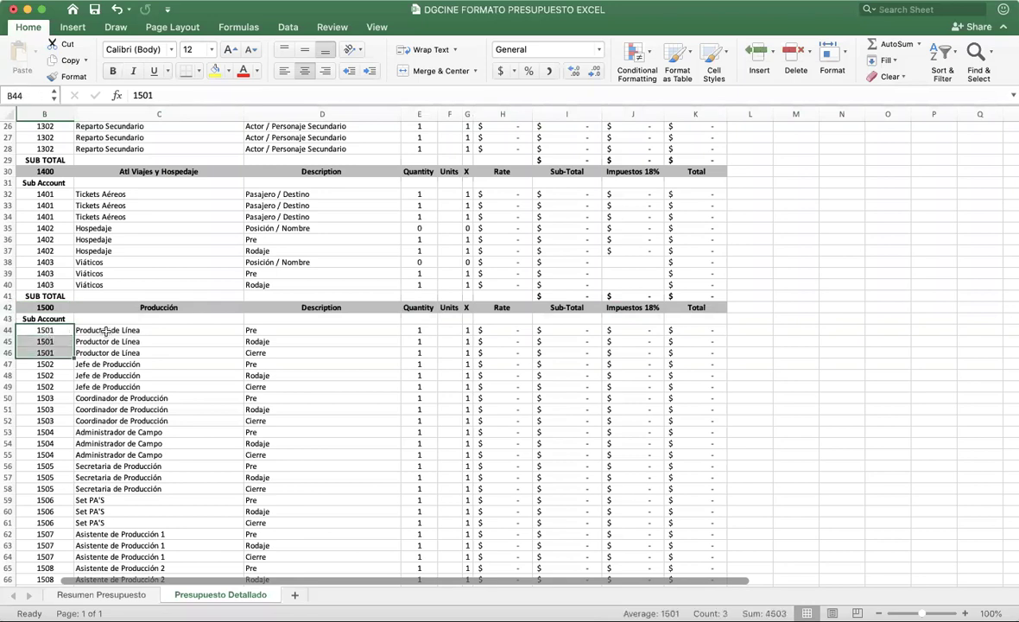
click(107, 330)
click(273, 331)
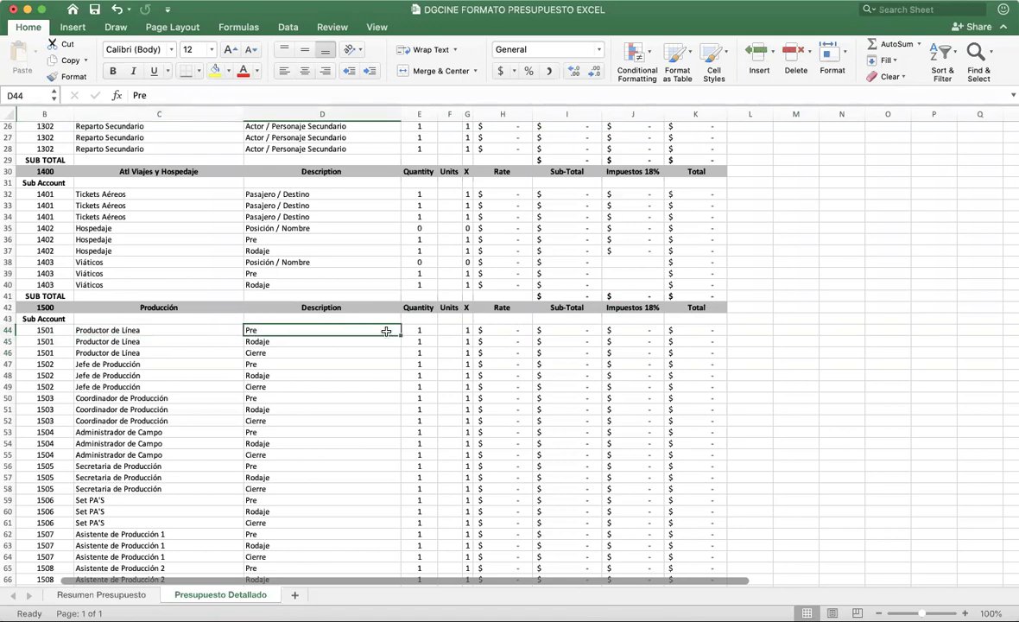
Step: Price the Productor de Línea Pre line at 4 weeks and 75,000
click(425, 330)
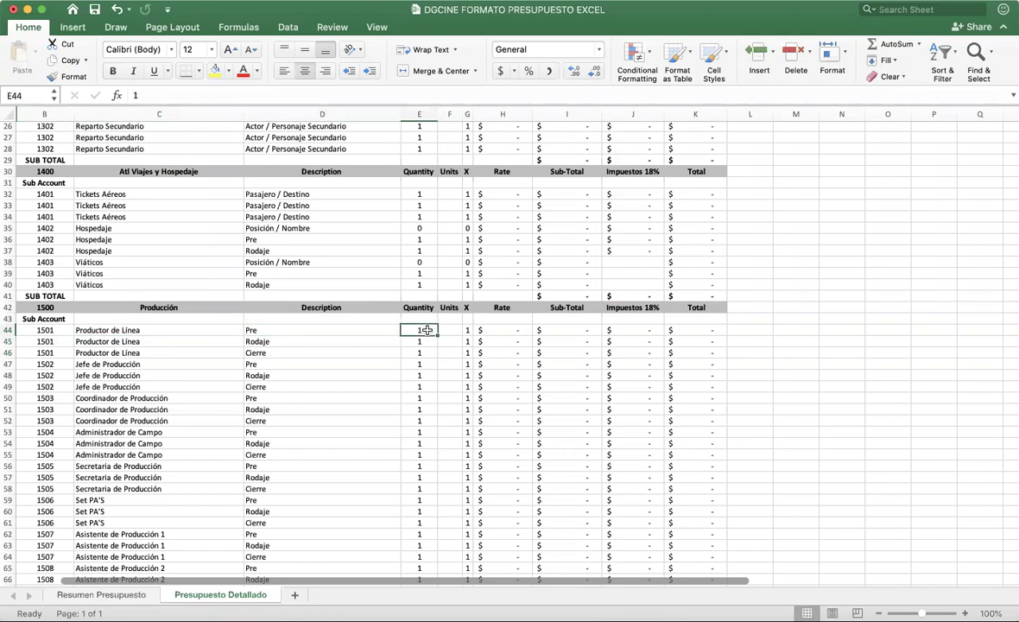
text(4)
key(Tab)
text(weeks)
key(Tab)
click(497, 330)
text(750000)
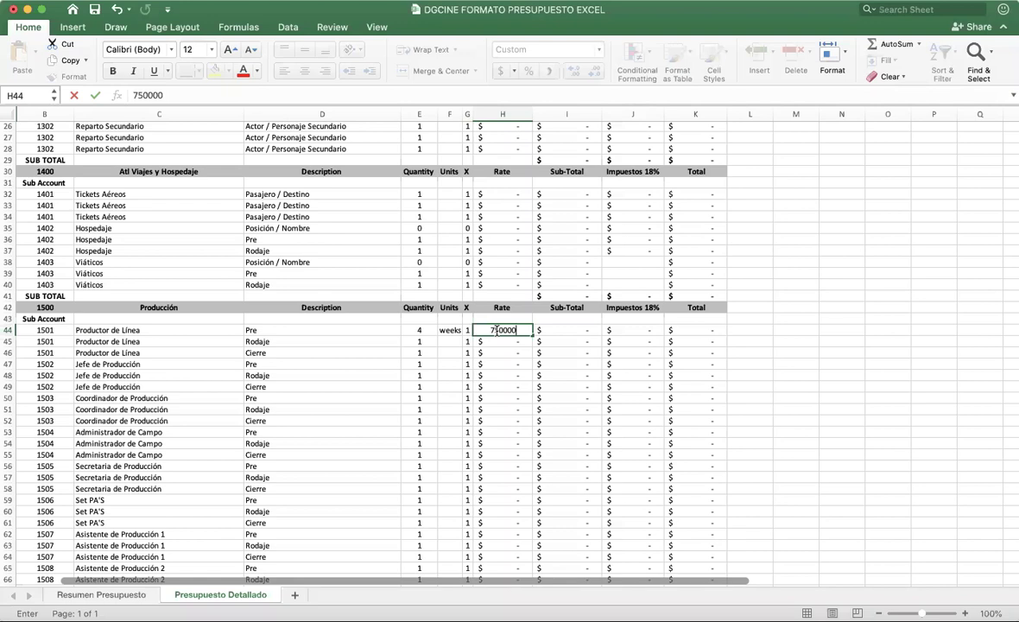
key(Return)
Step: Price the Rodaje line at 5 weeks and 75,000
click(419, 341)
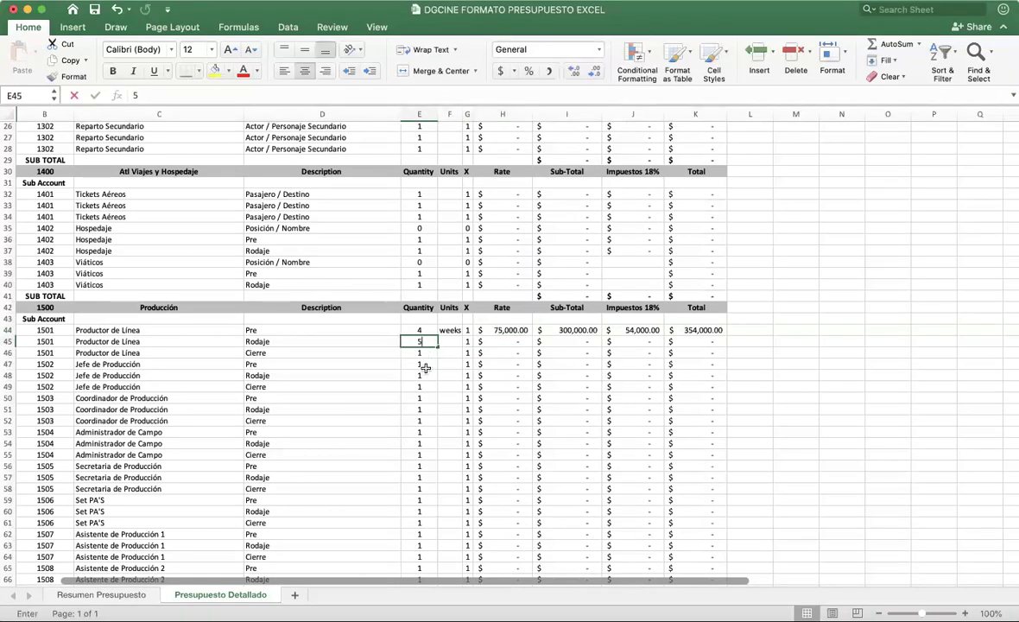
text(5)
click(449, 342)
text(weeks)
key(Tab)
key(Tab)
text(75,000)
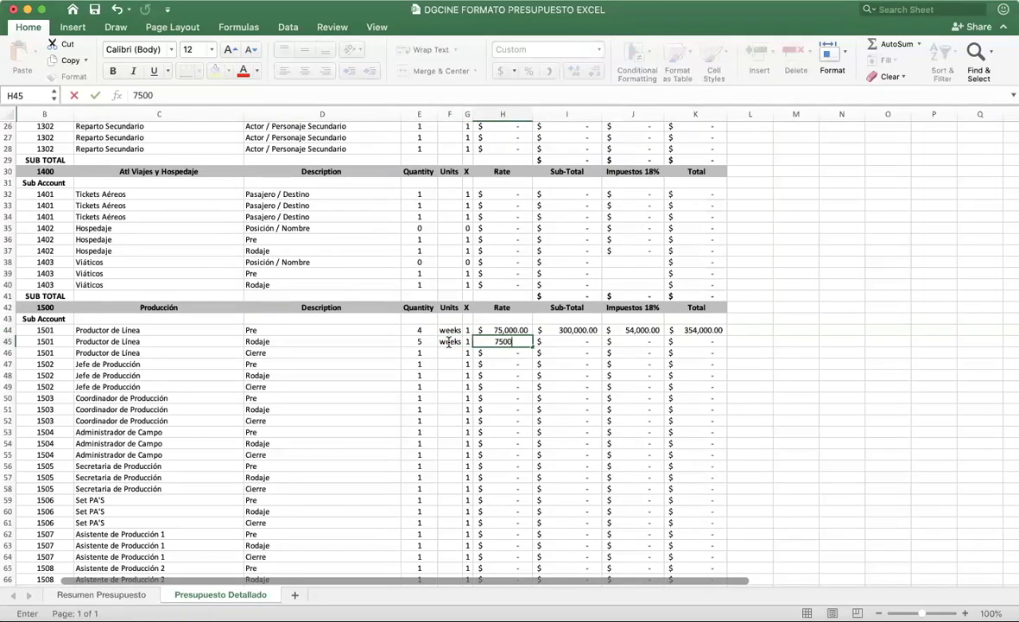
click(443, 353)
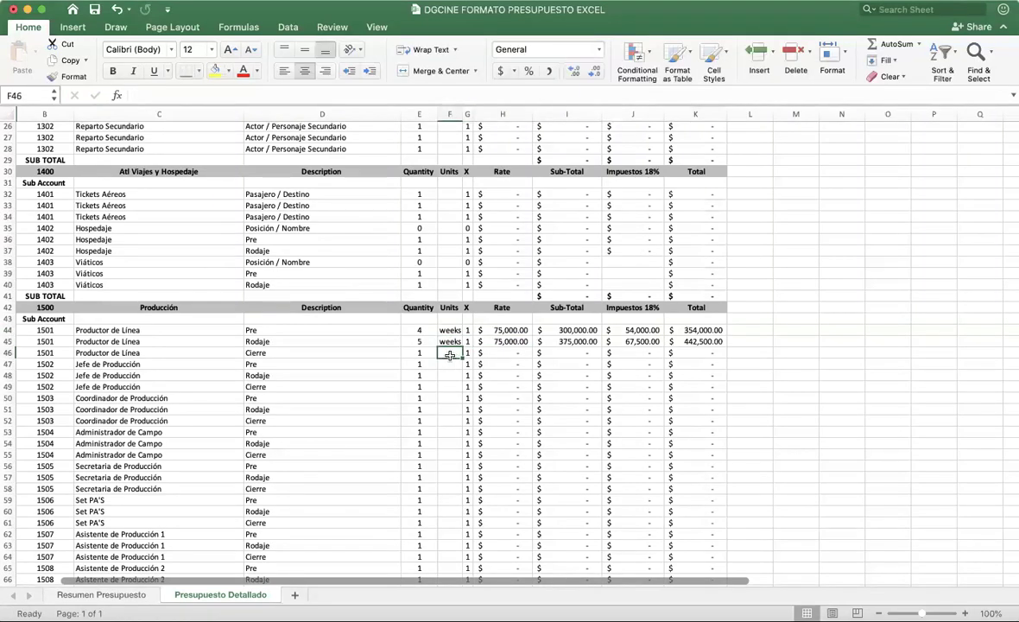
Step: Enter the Cierre line as 0.5 weeks at 75,000
click(425, 352)
text(0.5)
key(Tab)
text(w)
key(Tab)
key(Tab)
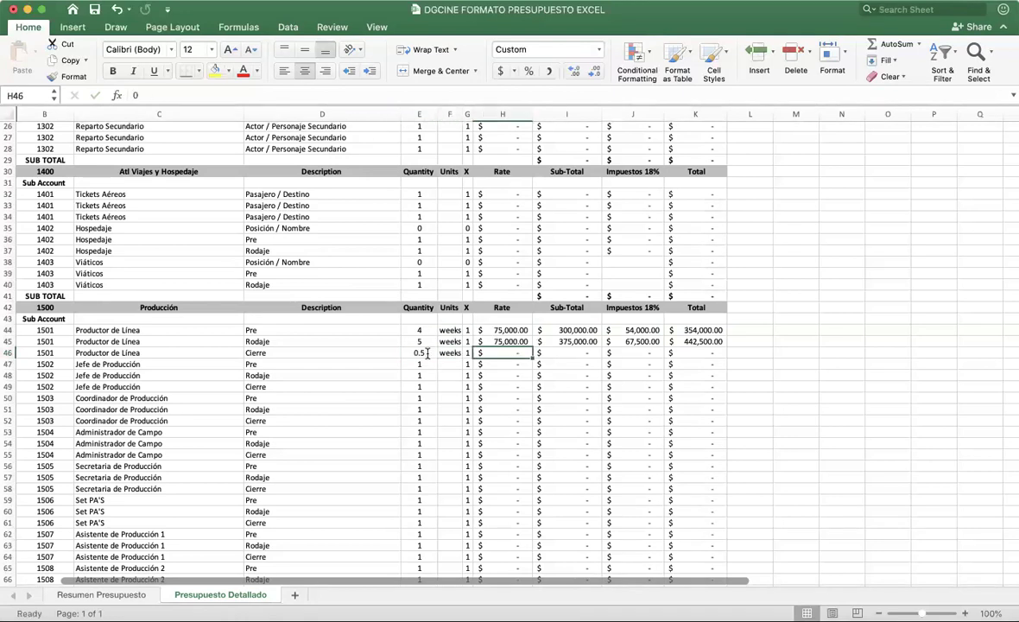
text(75000)
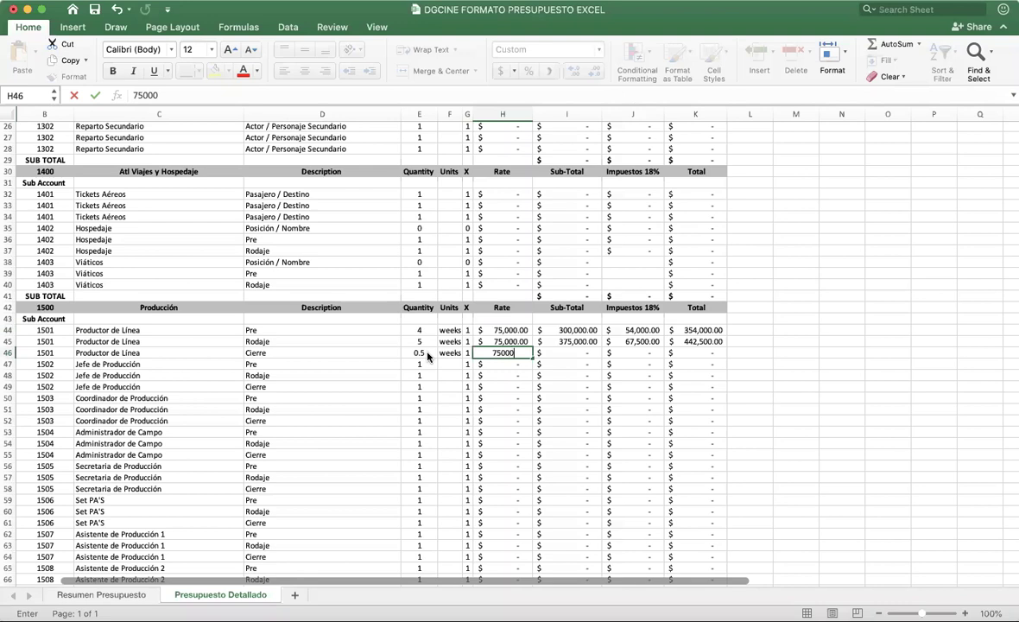
key(Return)
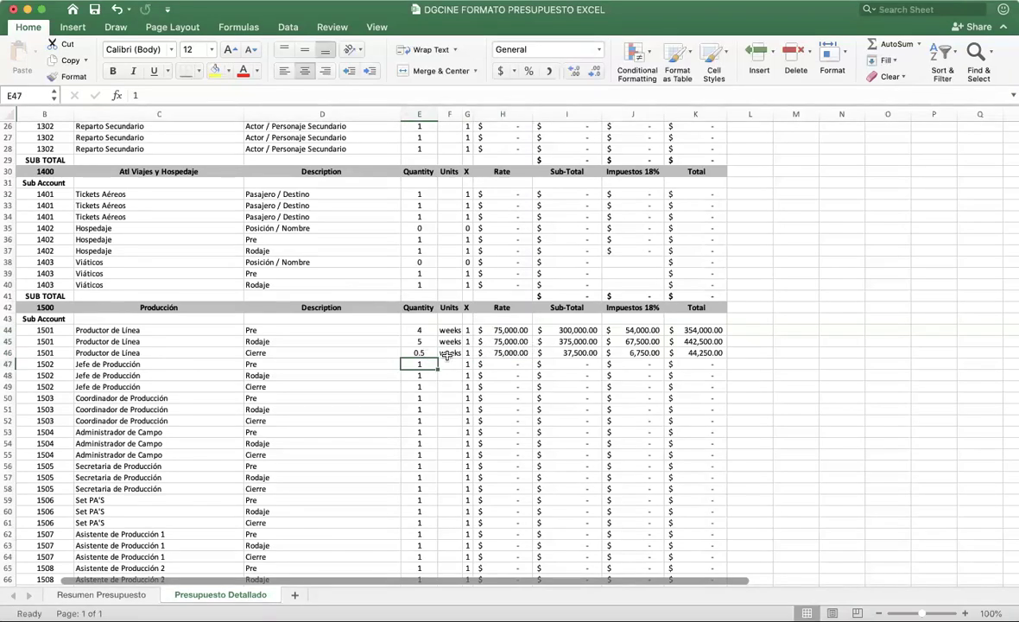
Step: Change the Cierre line's quantity and unit to 3 days
click(419, 352)
click(450, 352)
click(428, 352)
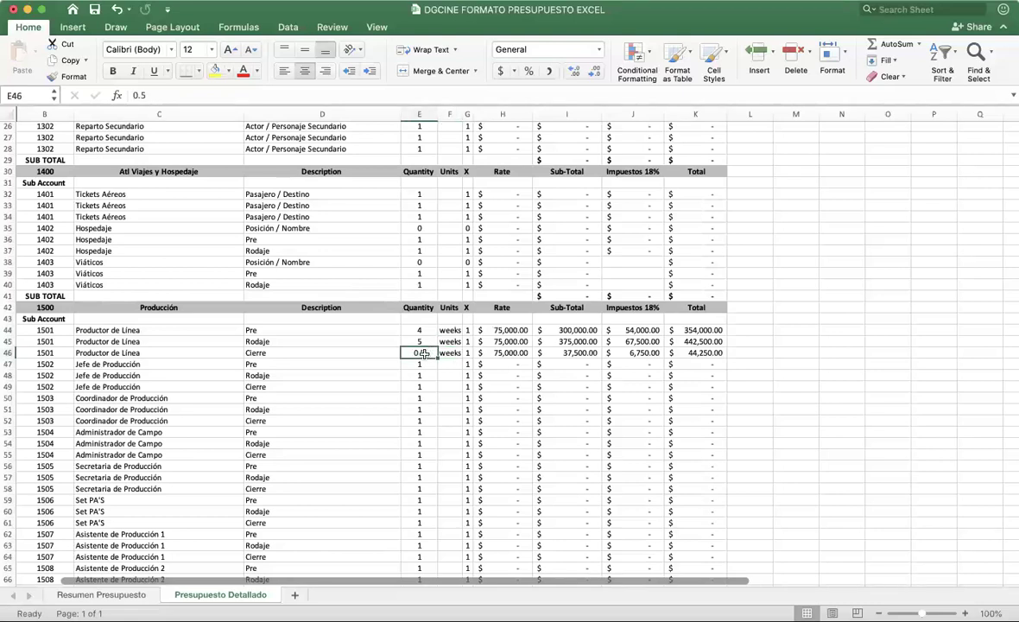
text(3)
click(450, 352)
text(da)
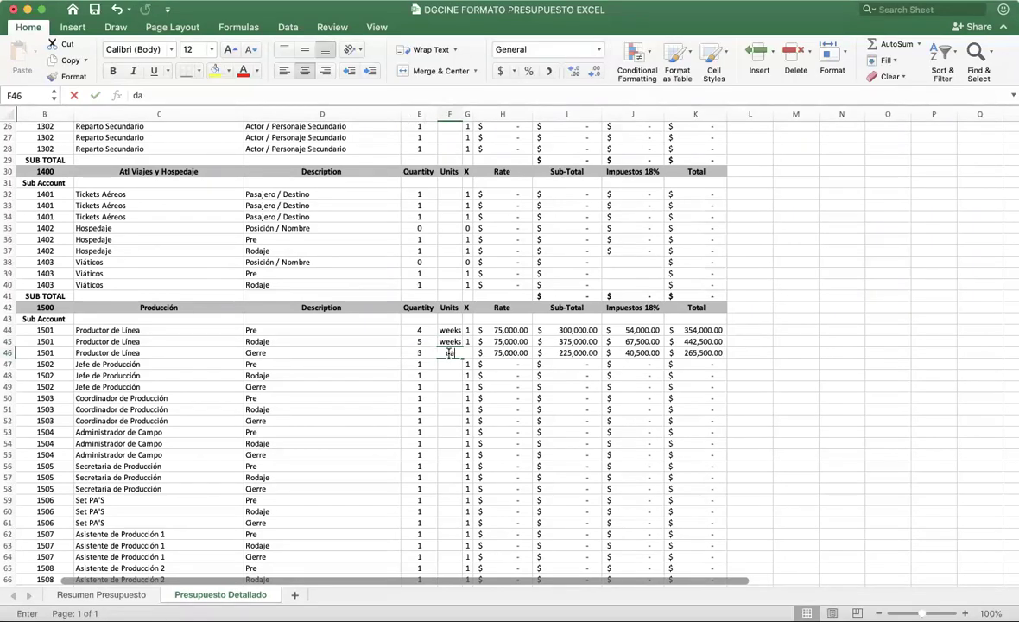
text(ys)
click(510, 352)
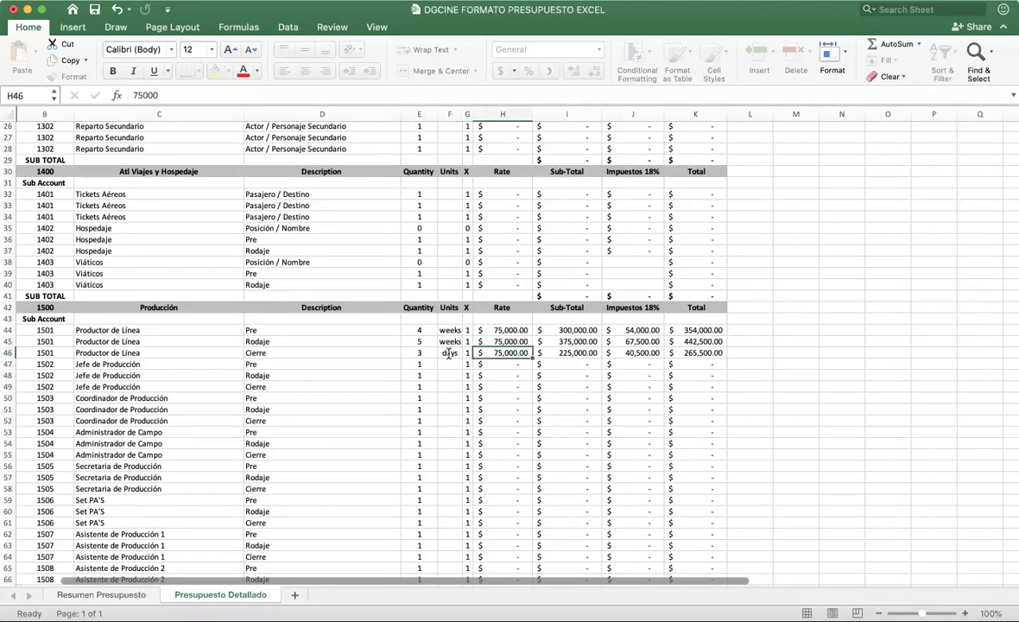
Step: Make the Cierre rate the formula 75000/6 (12,500) and check its sub-total
double_click(513, 353)
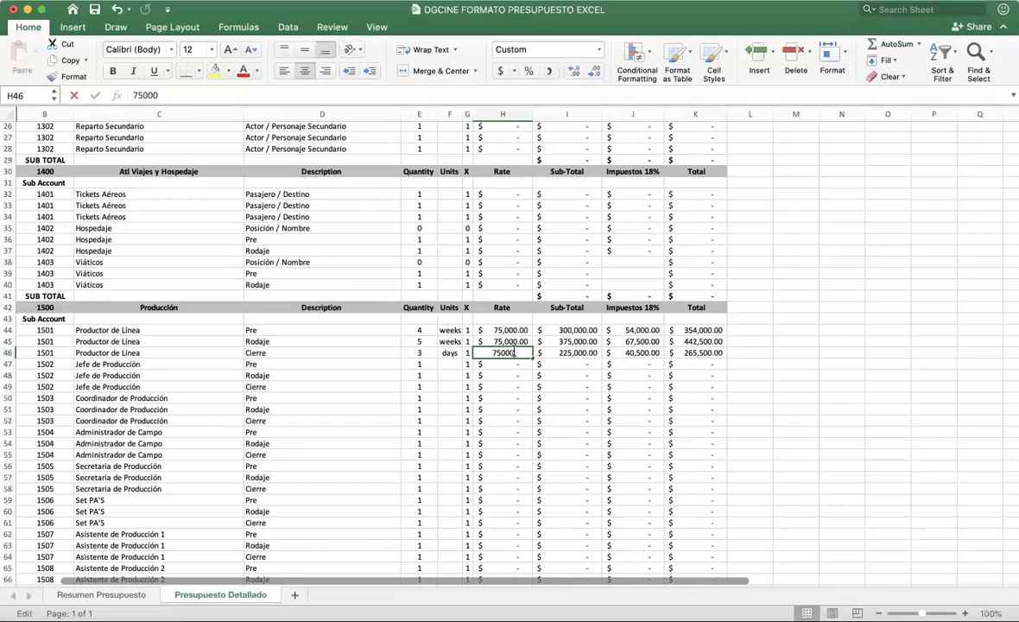
click(132, 94)
text(=)
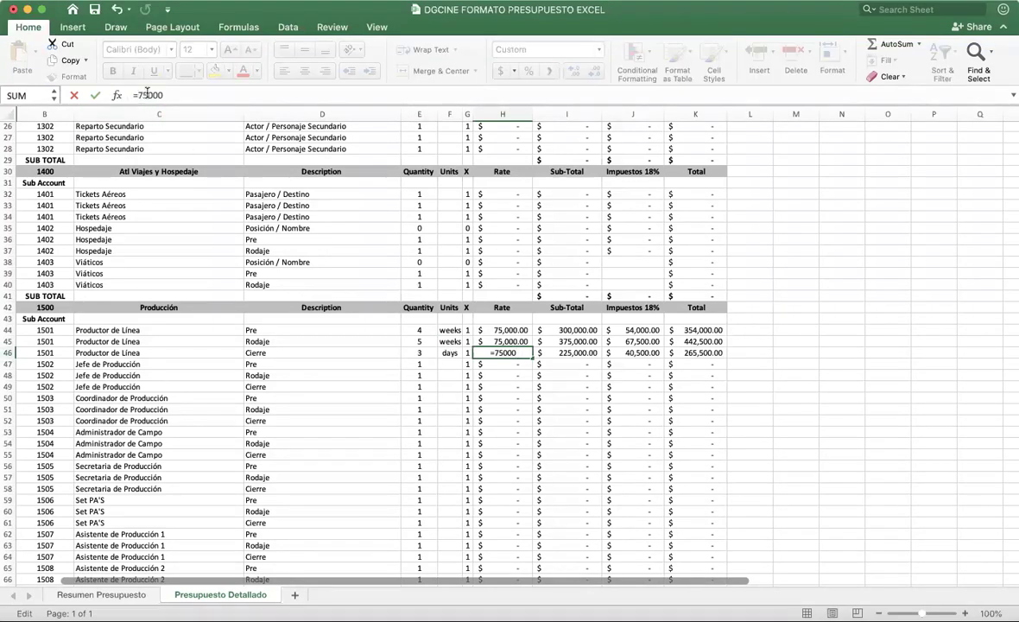
text(/6)
key(Return)
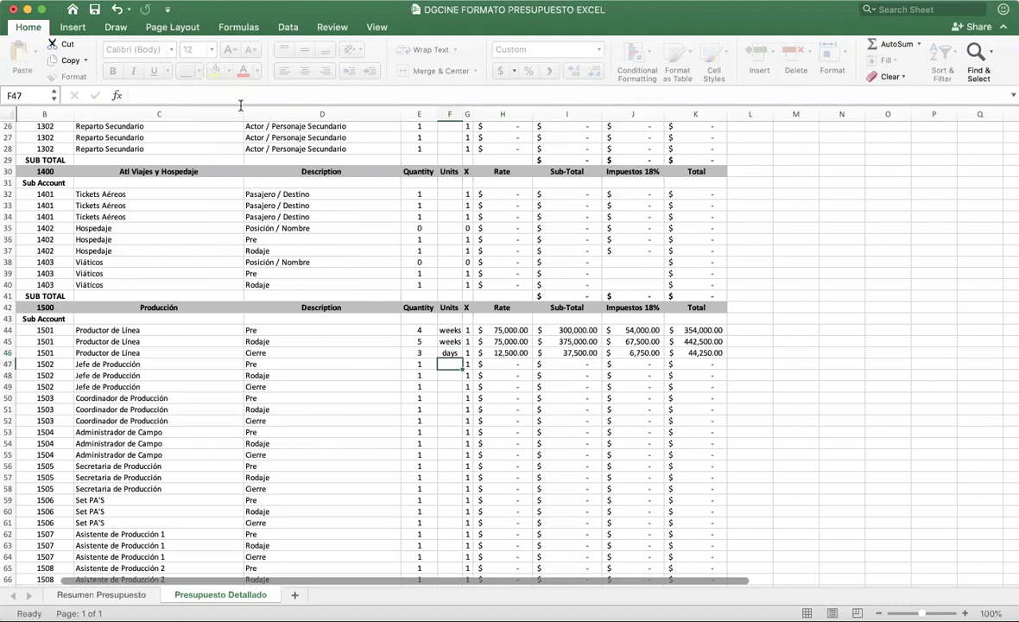
key(Up)
click(566, 352)
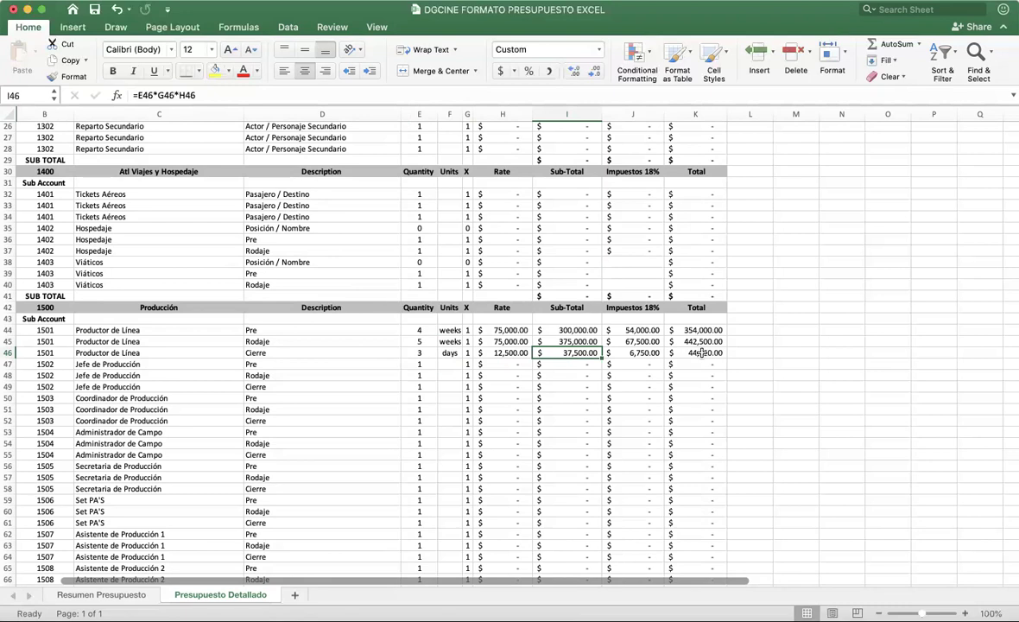
Step: Scroll to the Set PA'S lines and select their three name cells
scroll(477, 394, down, 5)
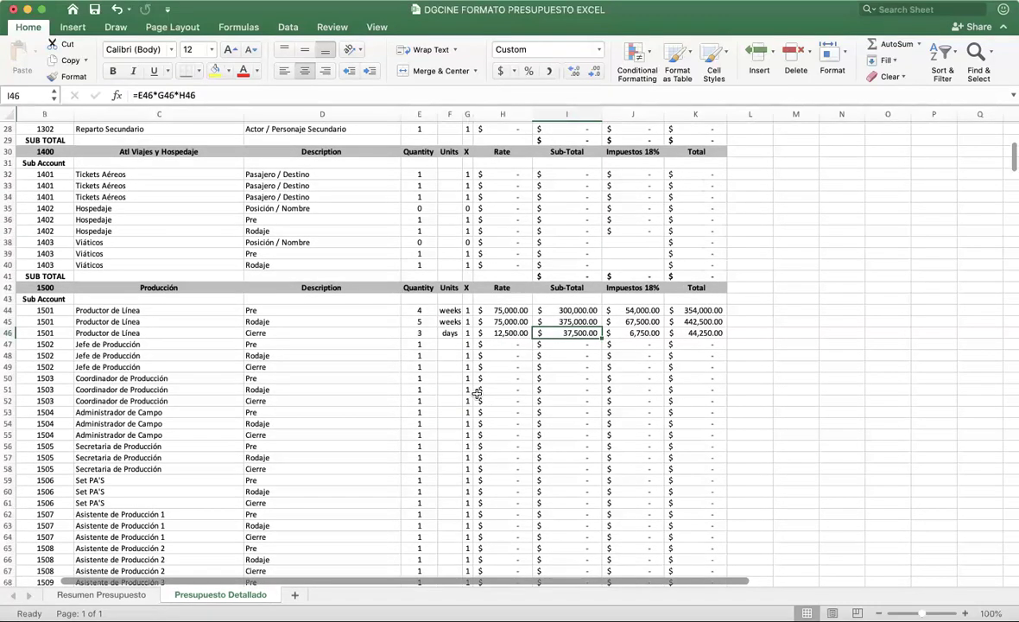
scroll(476, 394, down, 9)
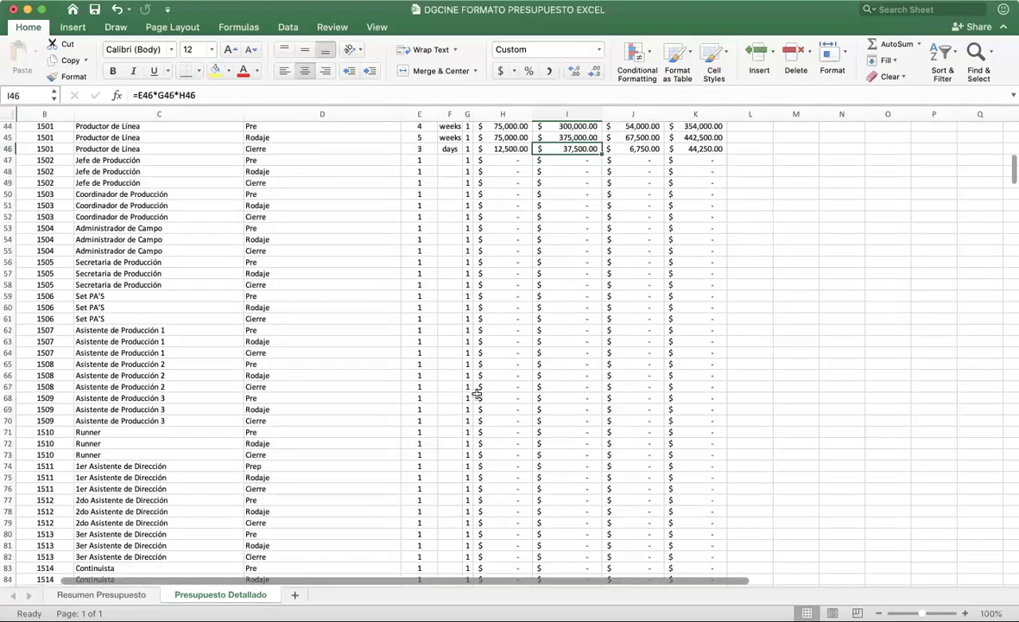
scroll(477, 394, down, 2)
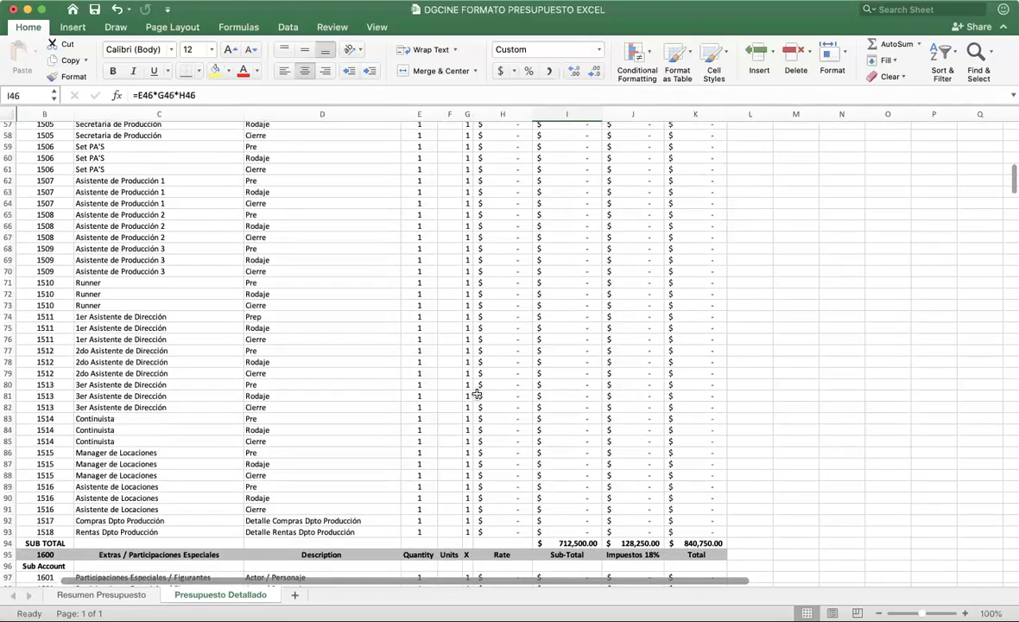
scroll(477, 393, up, 2)
click(122, 198)
drag(122, 198, 121, 214)
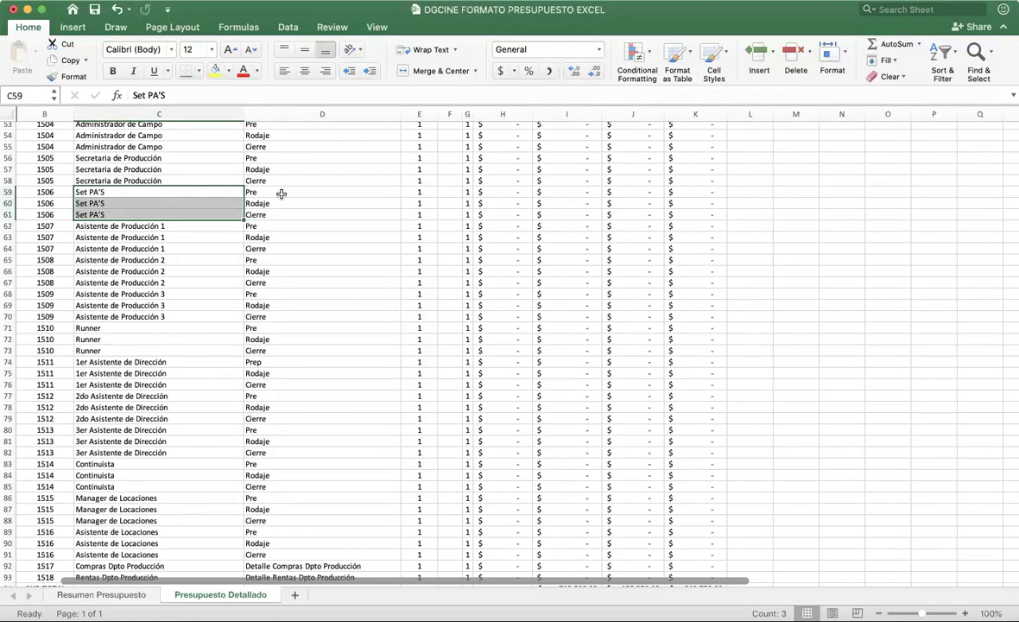
Step: Price the Set PA'S Pre line at 4 weeks and 25,000
click(377, 192)
click(419, 191)
text(4)
key(Tab)
text(weeks)
key(Tab)
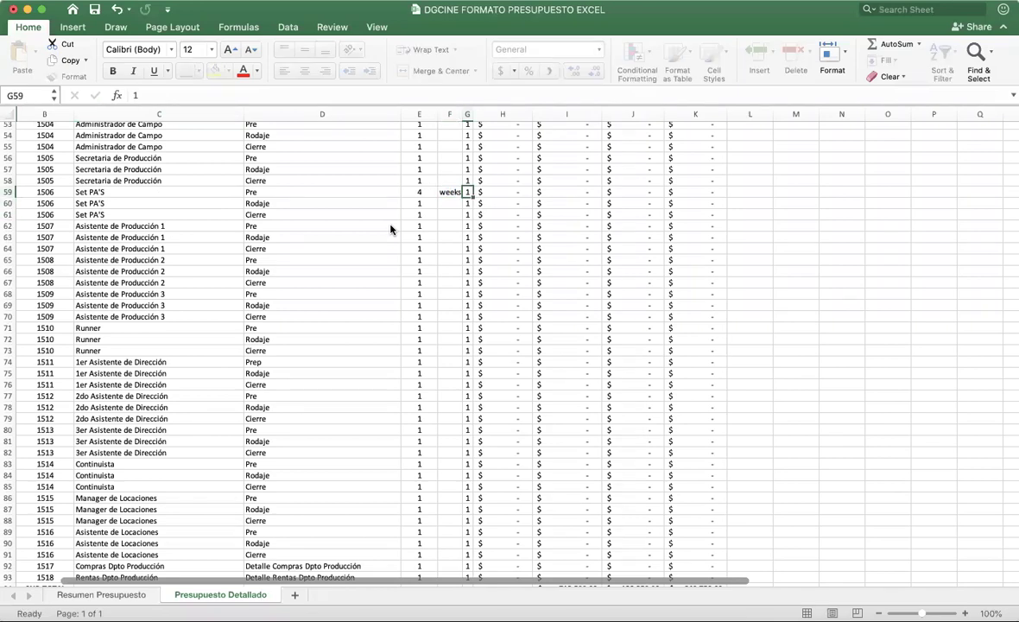
key(Tab)
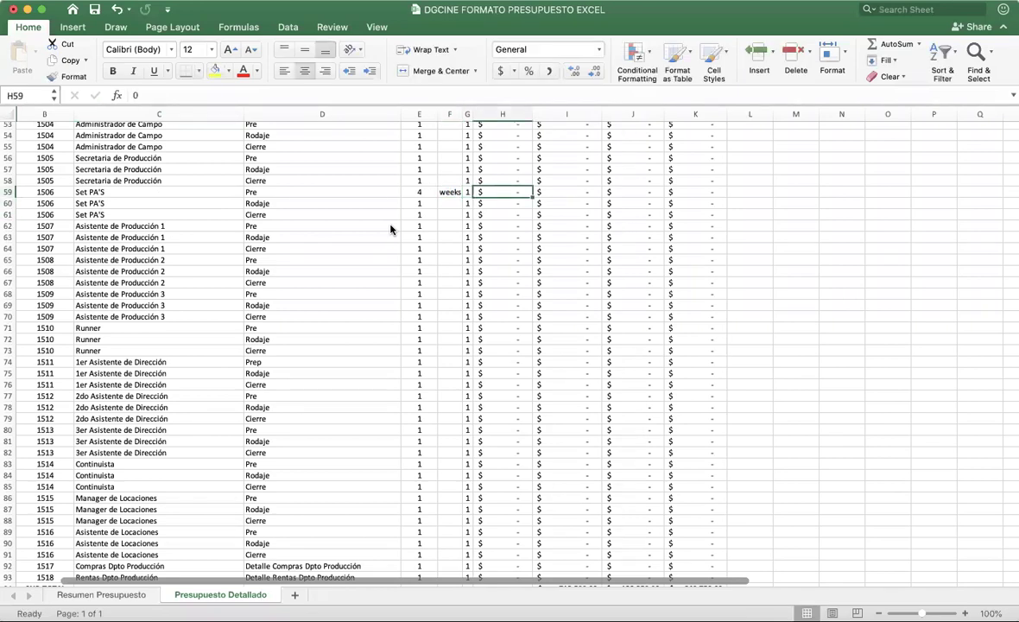
text(25000)
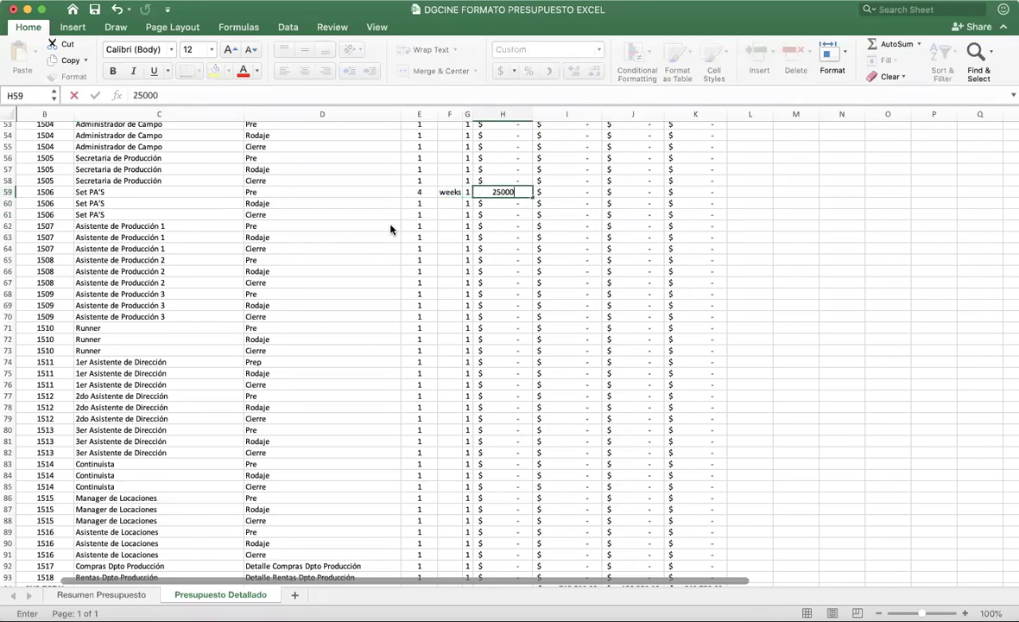
key(Return)
Step: Price the Set PA'S Rodaje line at 5 weeks ×2 and 25,000, checking its subtotal
click(426, 202)
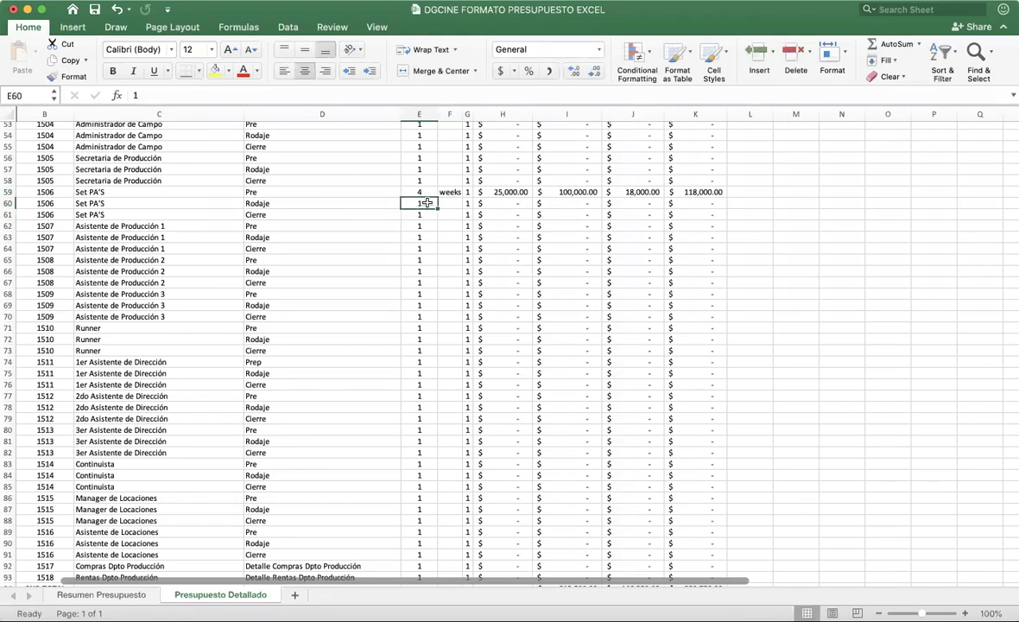
text(5)
click(448, 203)
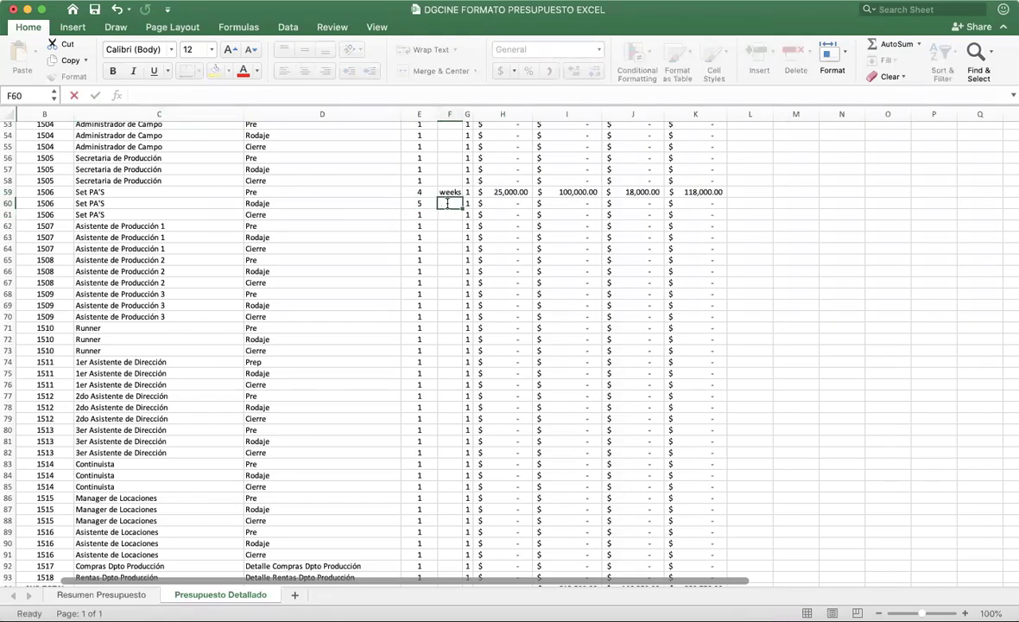
text(weeks)
key(Tab)
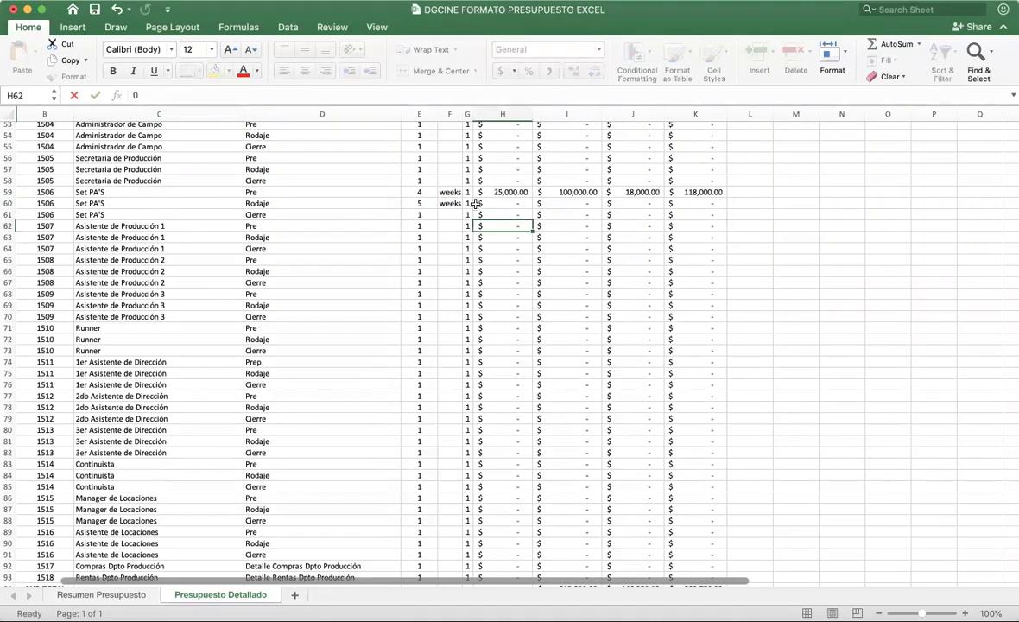
text(2)
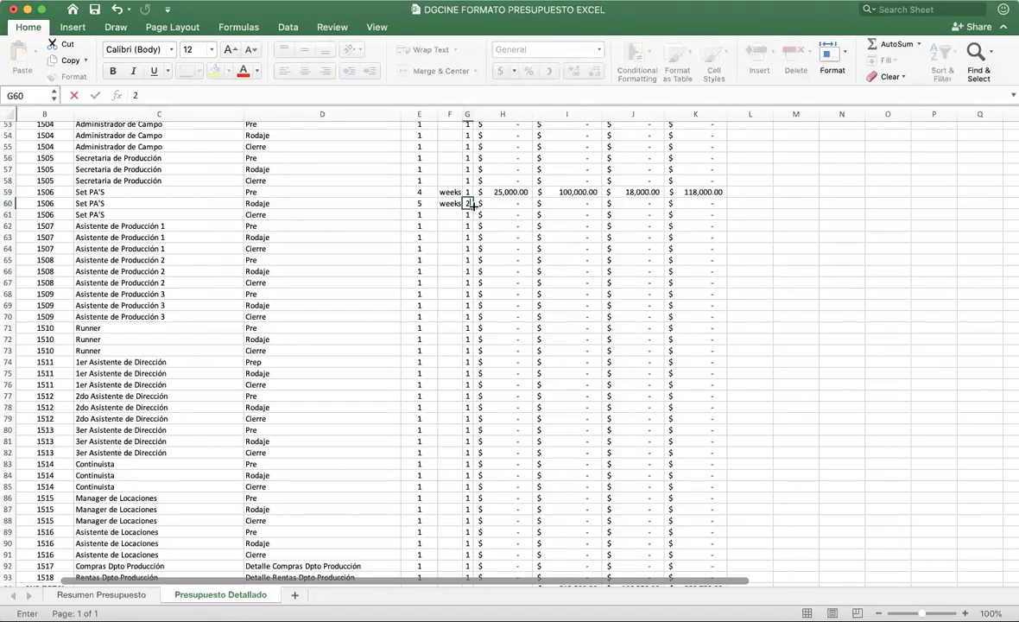
click(489, 203)
text(2)
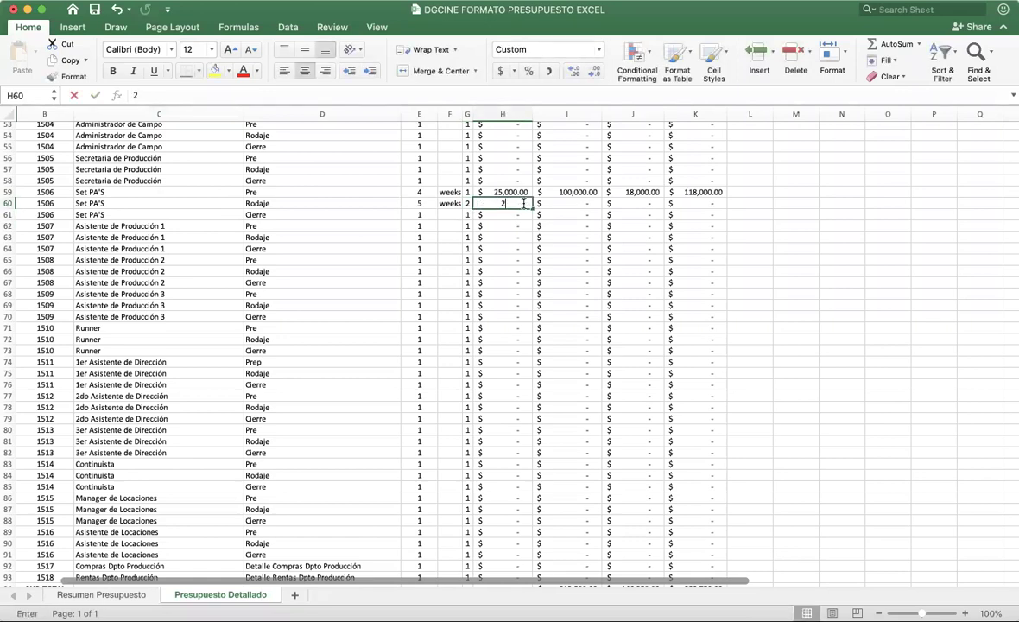
text(5000)
key(Return)
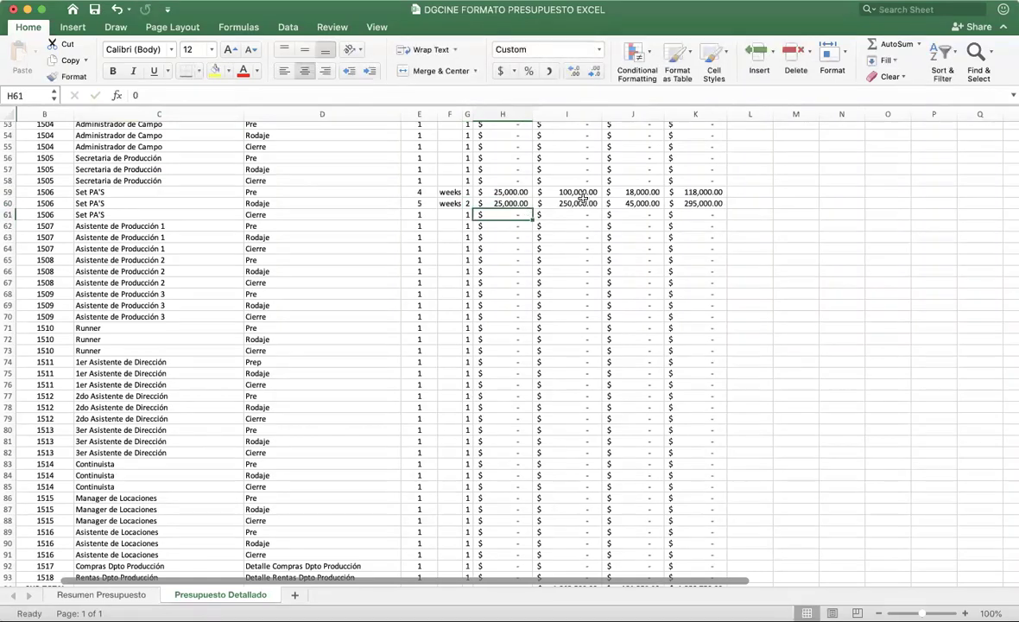
click(561, 202)
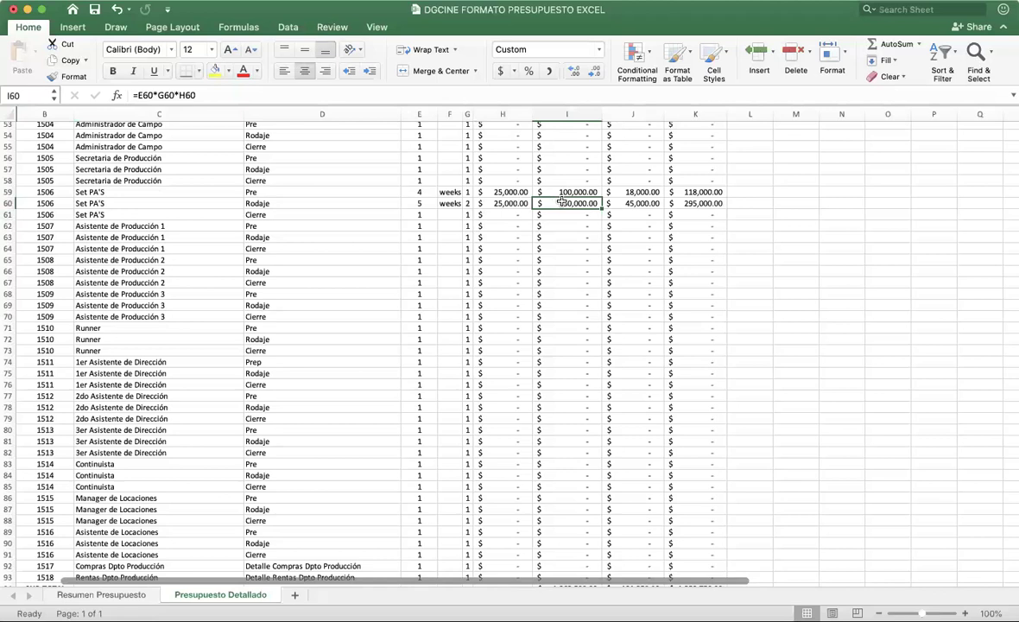
double_click(561, 202)
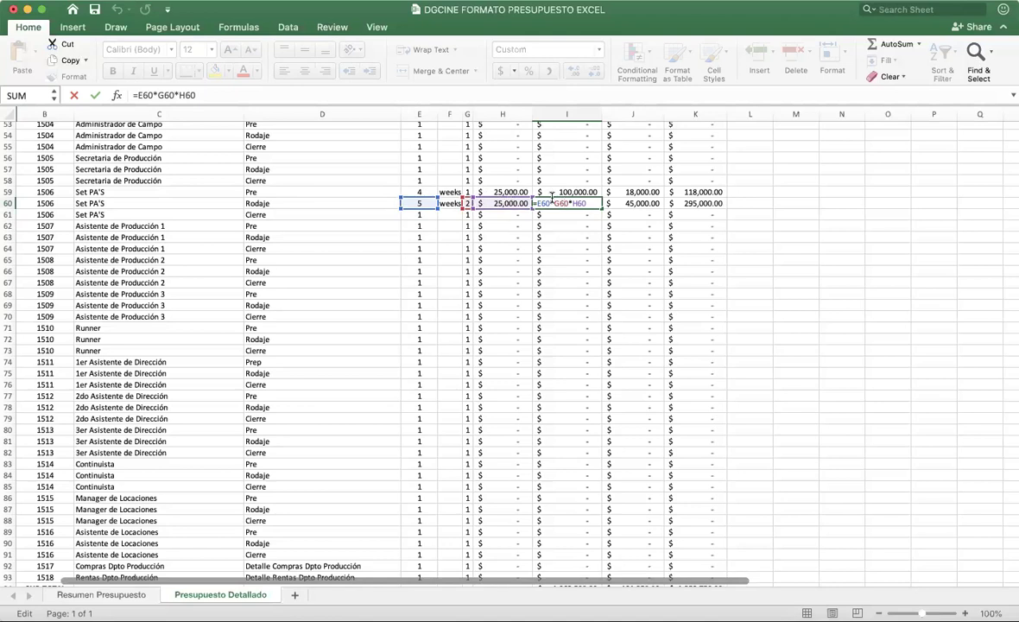
click(619, 203)
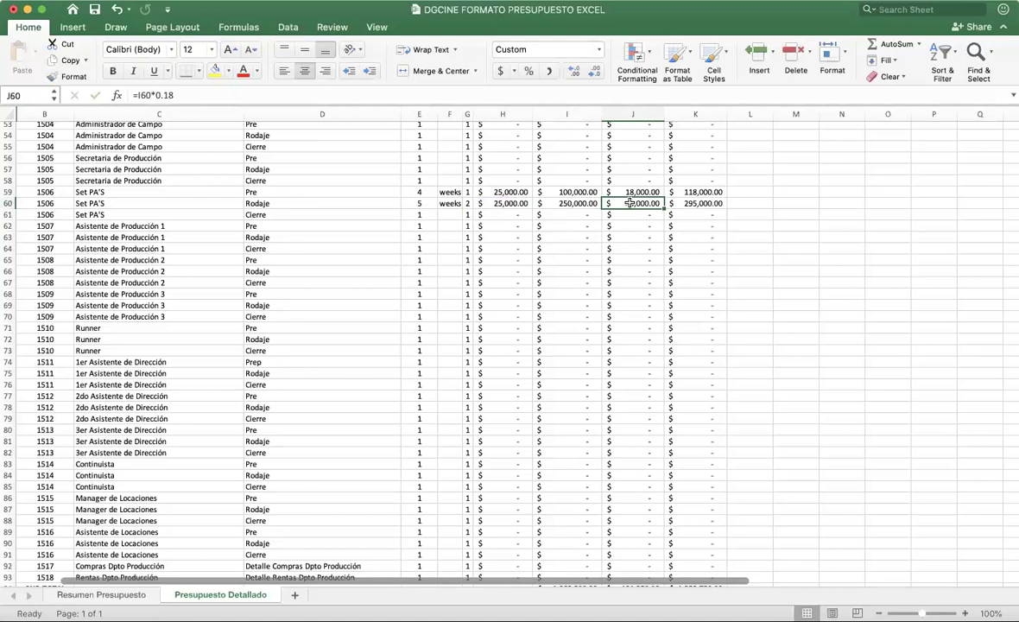
click(693, 203)
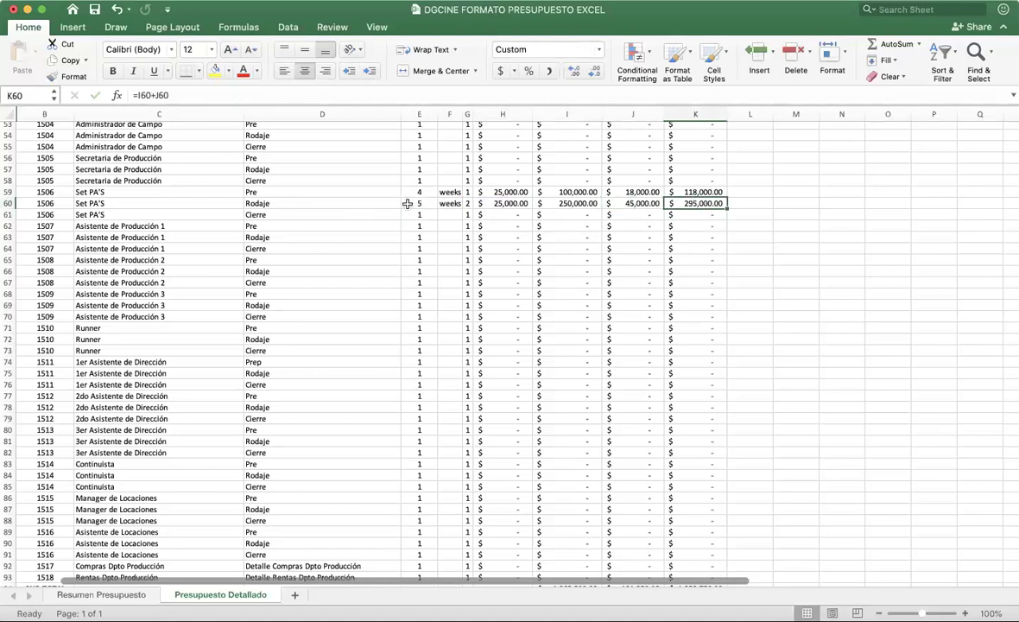
key(Right)
key(Right)
key(Right)
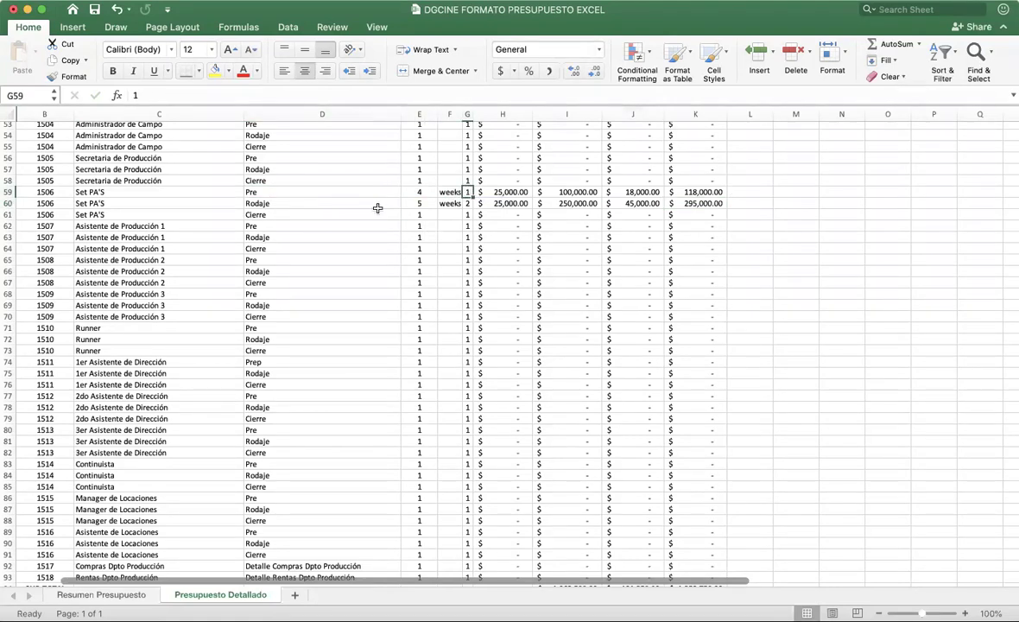
click(311, 203)
click(420, 204)
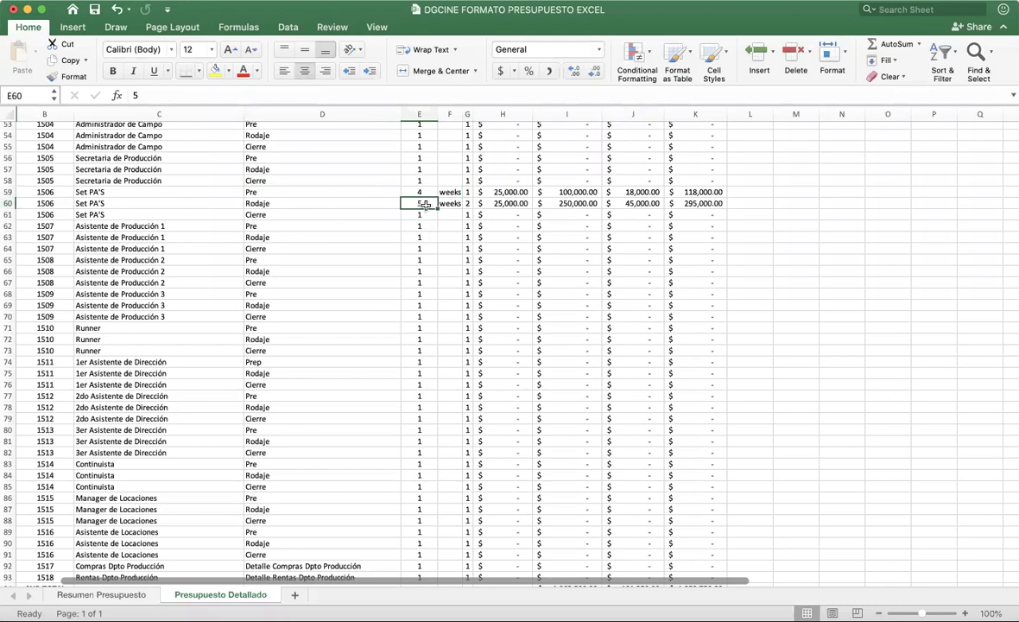
click(467, 204)
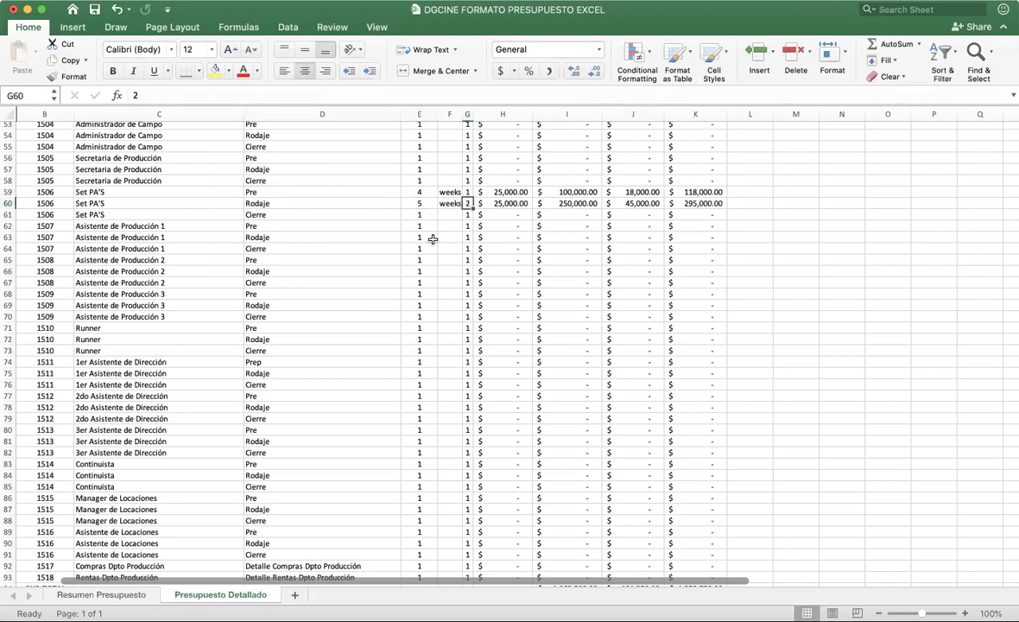
scroll(433, 239, down, 5)
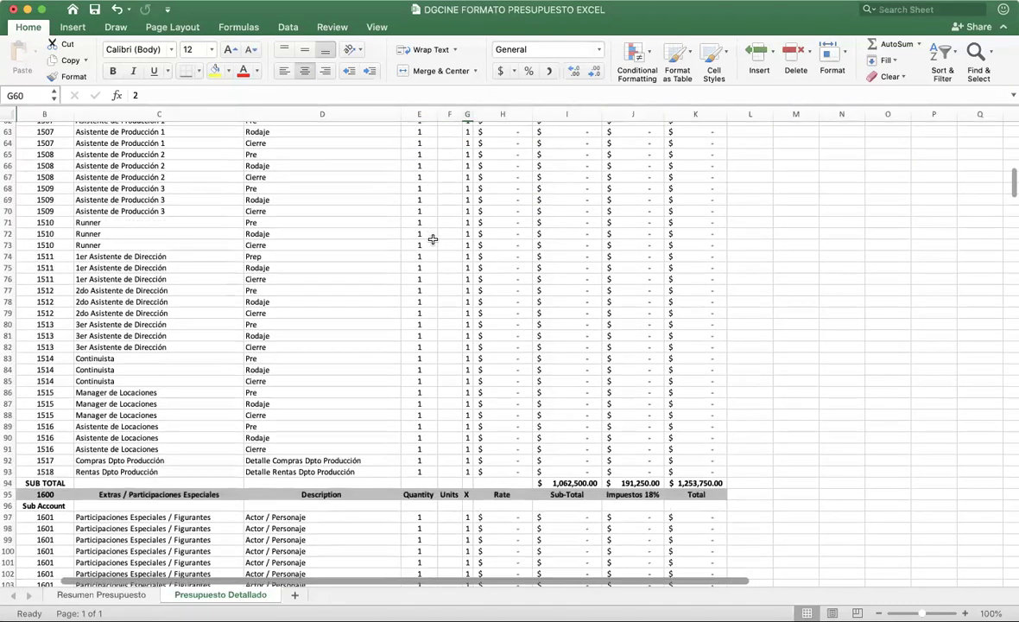
scroll(433, 239, up, 5)
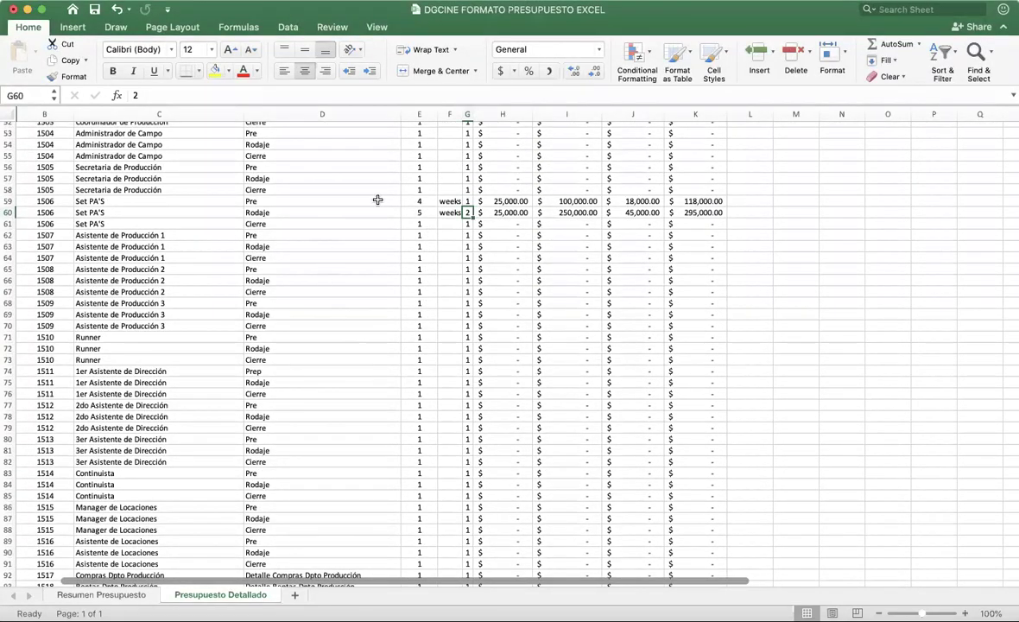
Step: Drag row 62's subtotal formula from I62 onto rate cell H62, accepting the replace alert
click(451, 234)
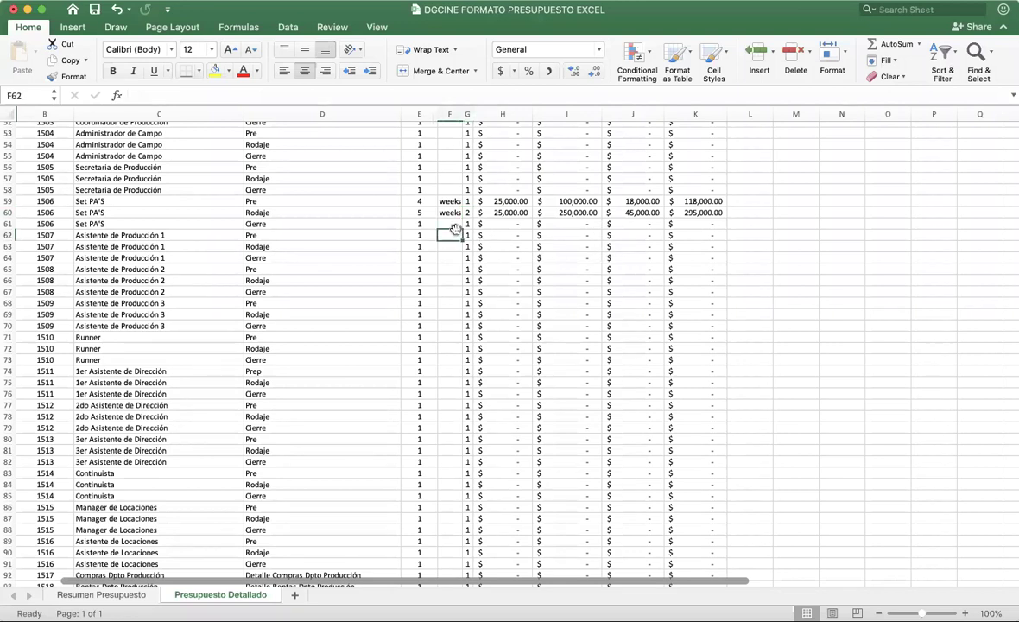
click(512, 234)
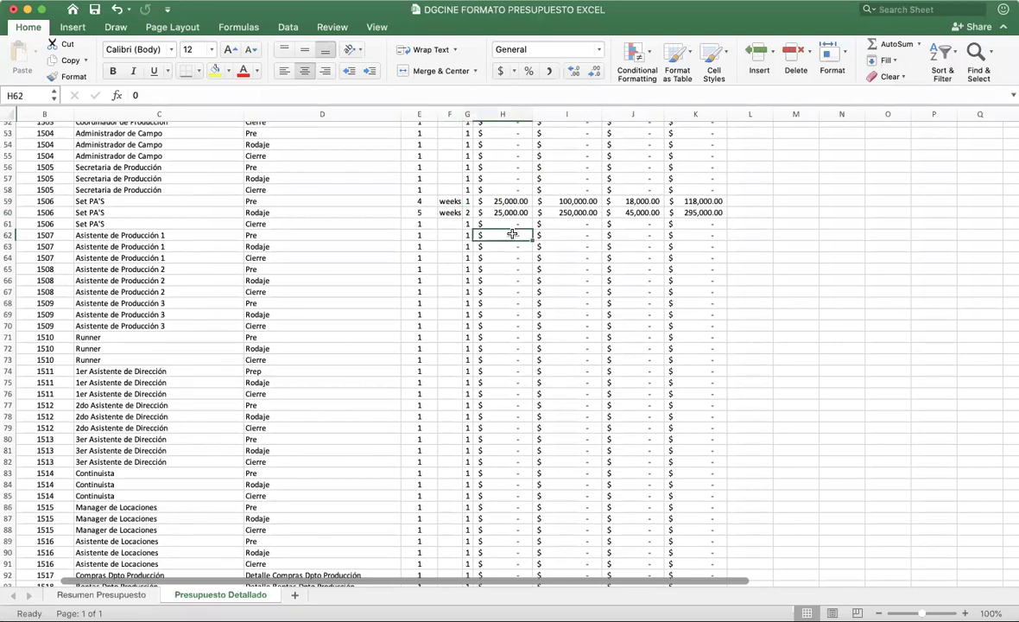
click(583, 235)
drag(583, 228, 523, 236)
click(616, 215)
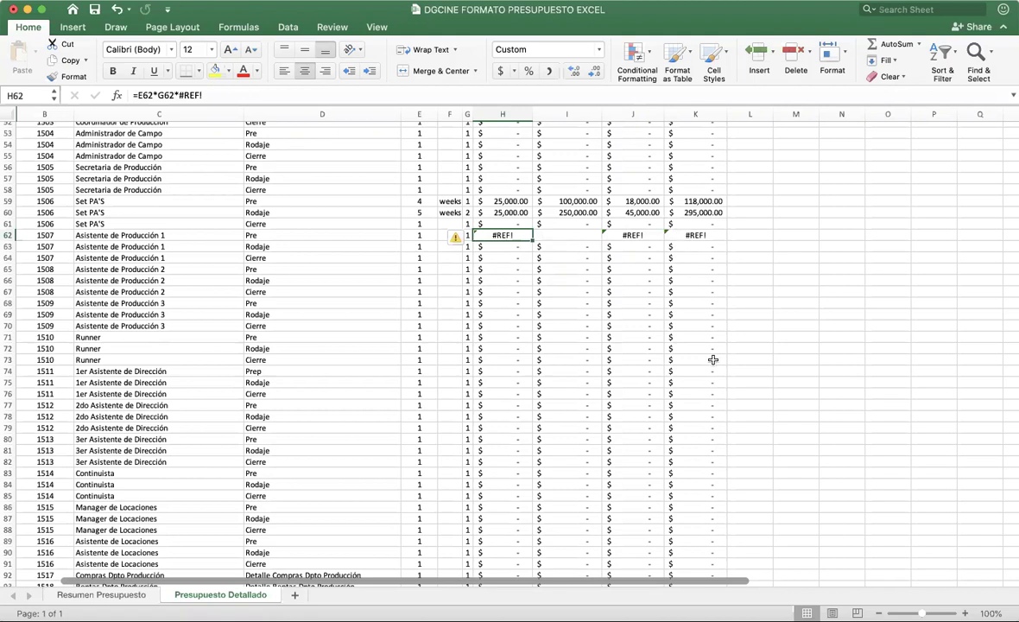
scroll(711, 357, down, 5)
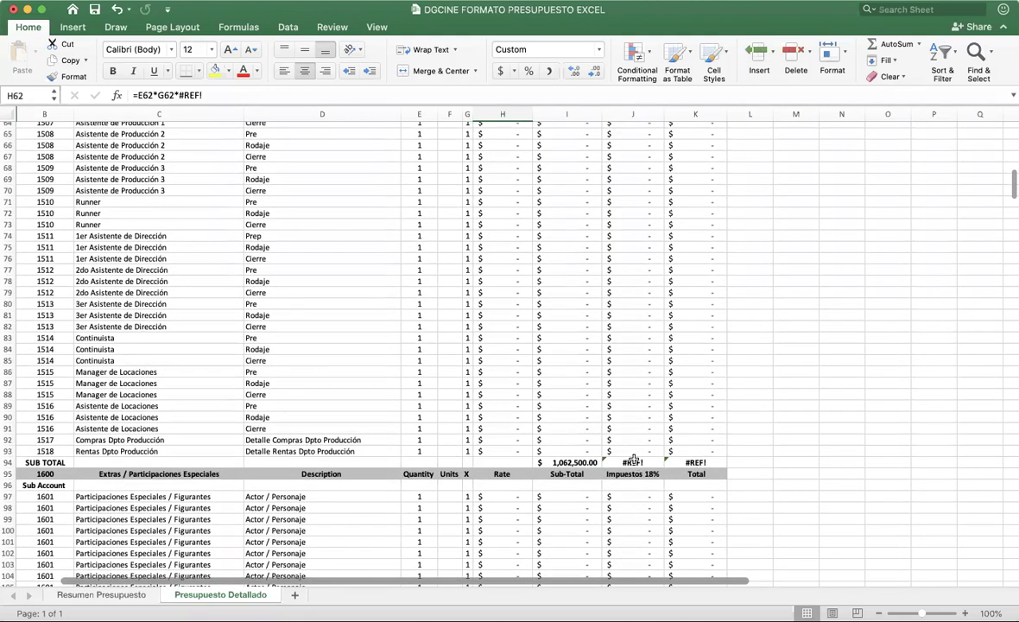
Step: Check the #REF! PRODUCCIÓN total on Resumen Presupuesto, then undo the move on Presupuesto Detallado
click(103, 595)
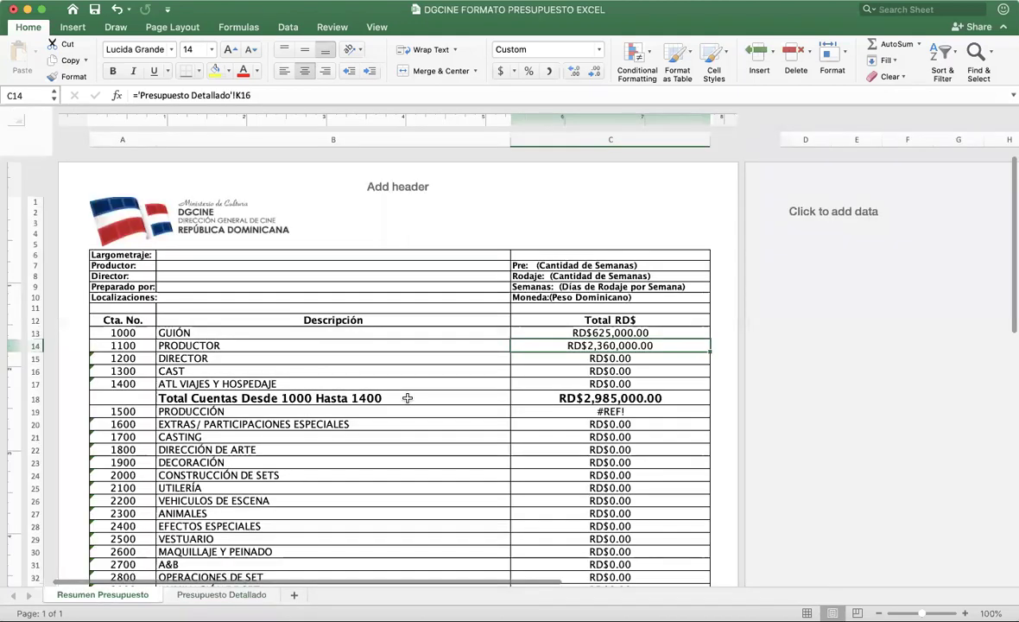
click(523, 412)
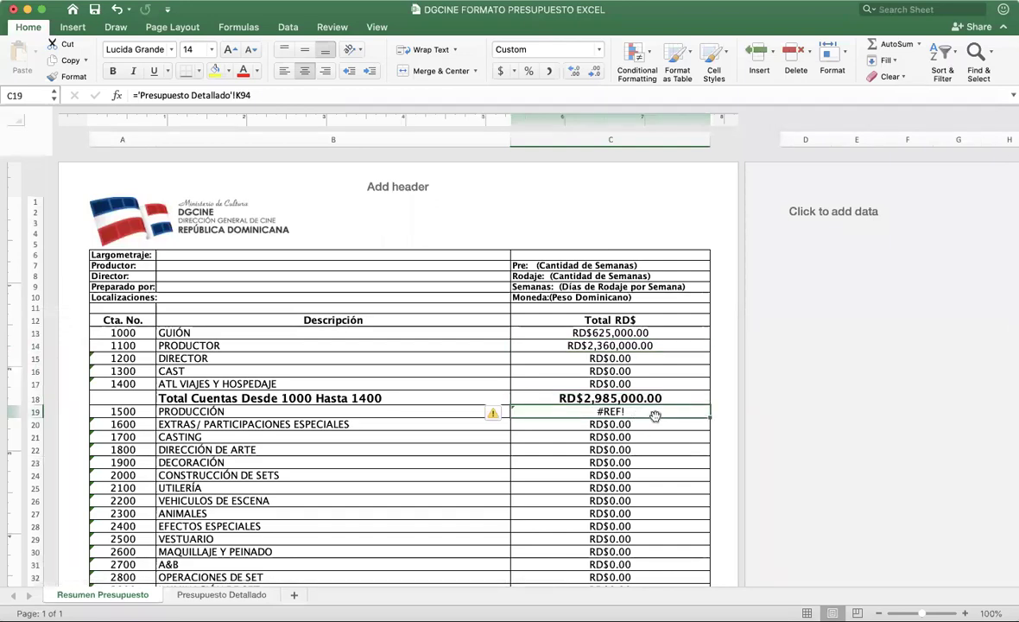
click(208, 595)
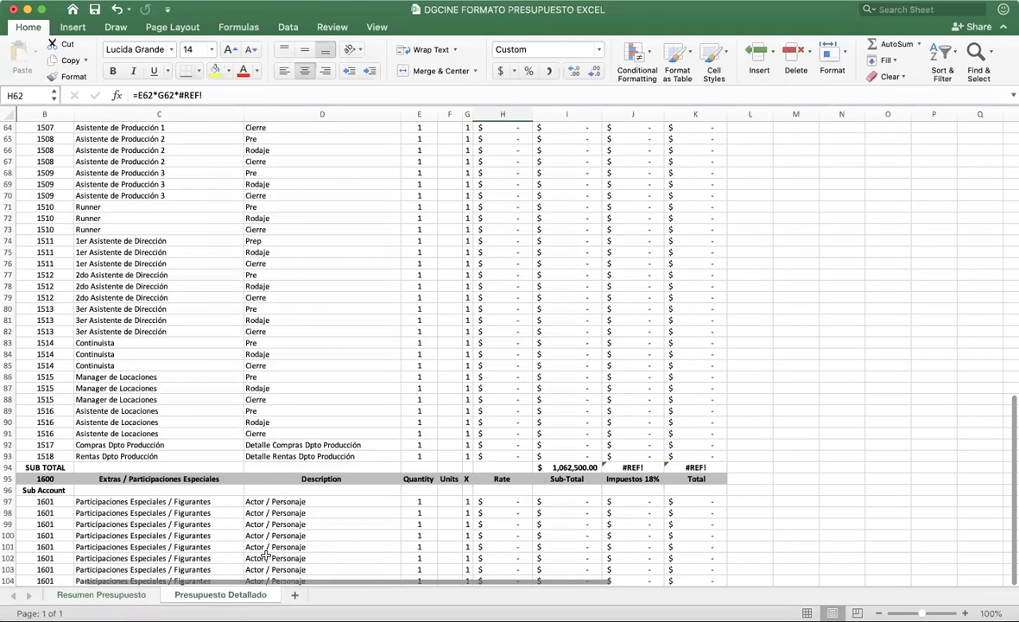
scroll(586, 230, up, 8)
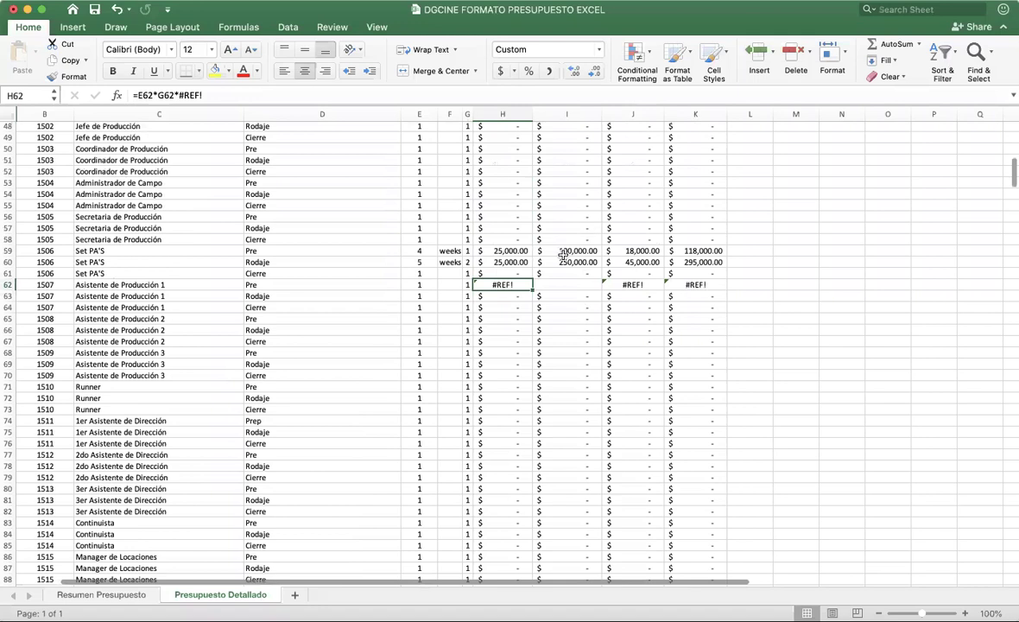
key(super+z)
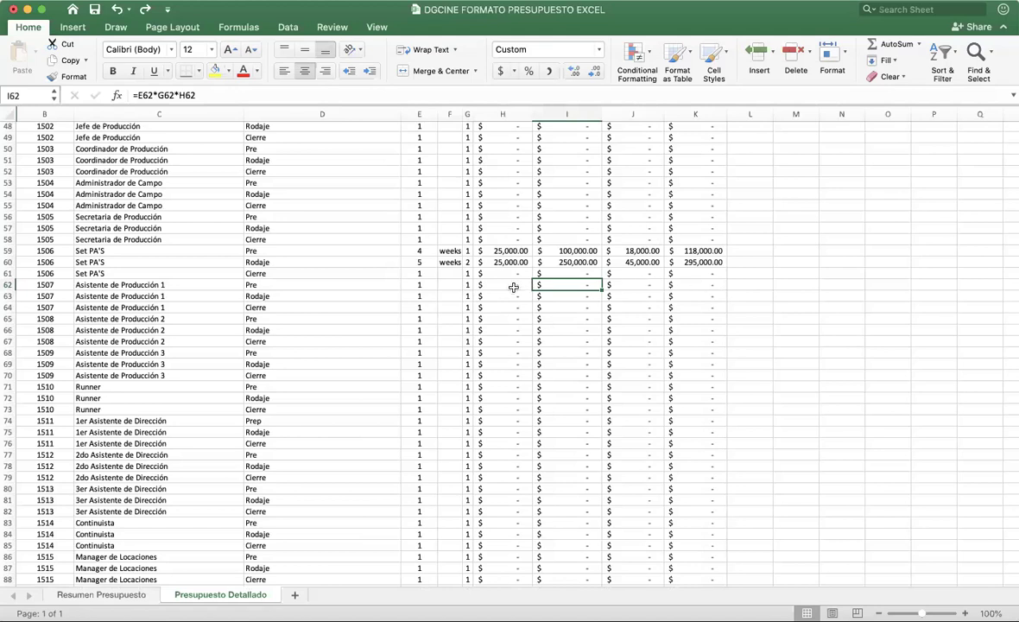
Step: Review the Cast section and select the three Reparto Secundario entries
scroll(512, 318, down, 3)
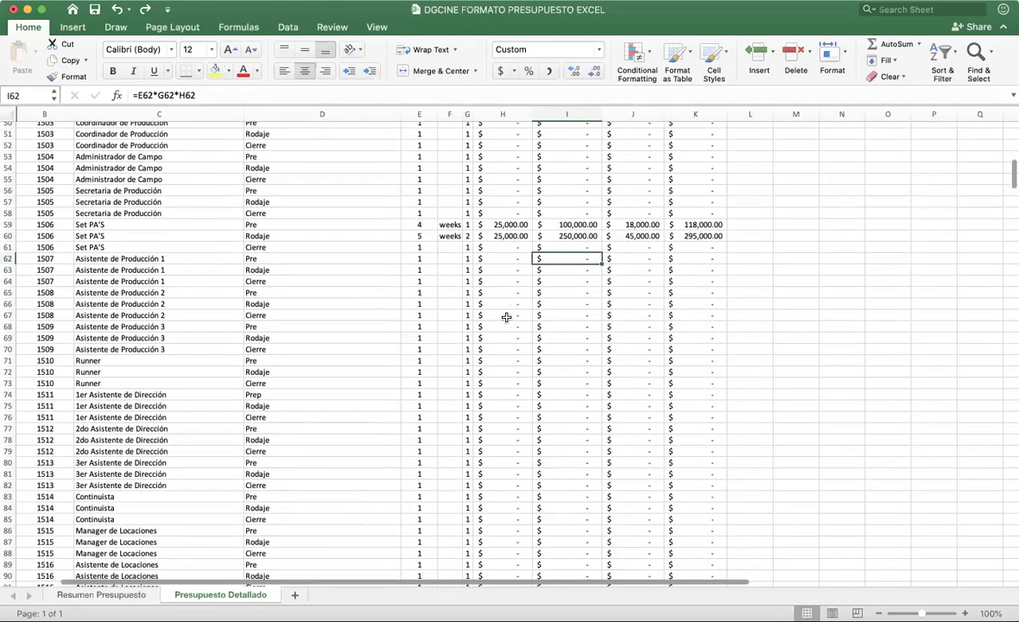
scroll(82, 332, down, 10)
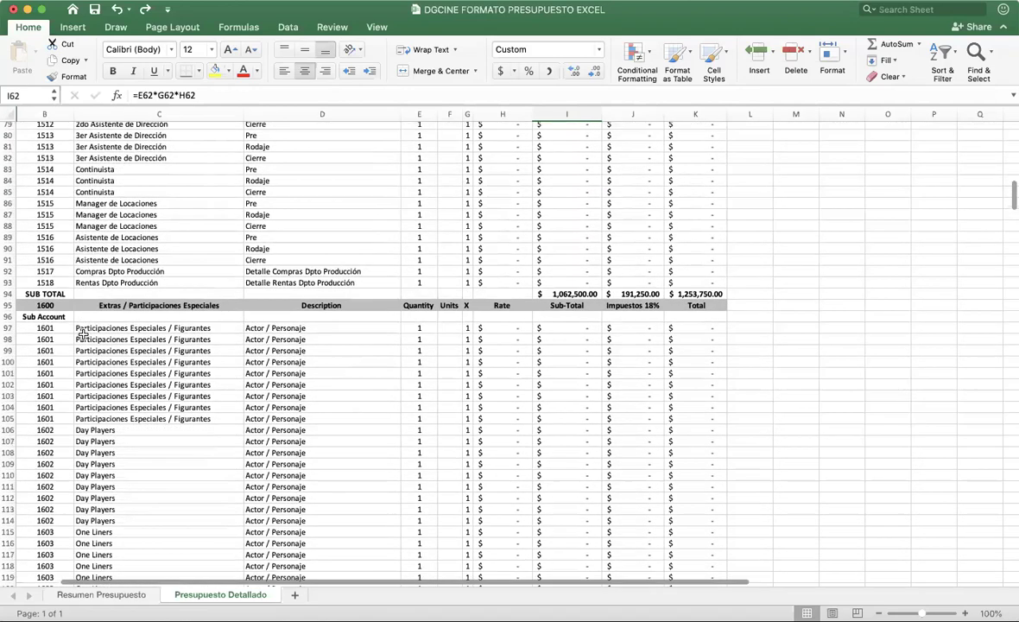
scroll(44, 403, up, 15)
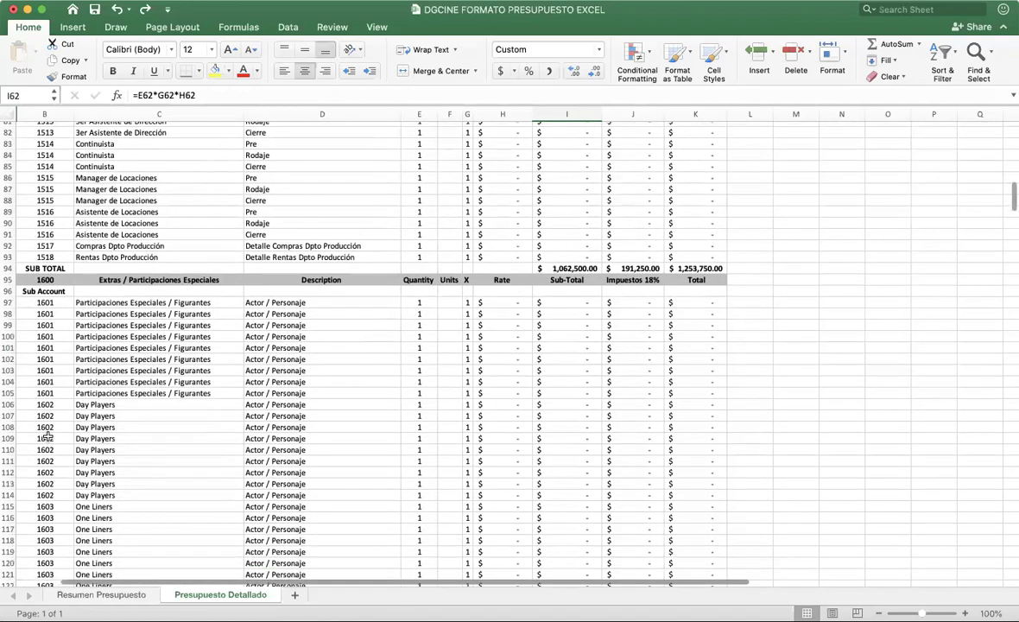
scroll(47, 436, up, 8)
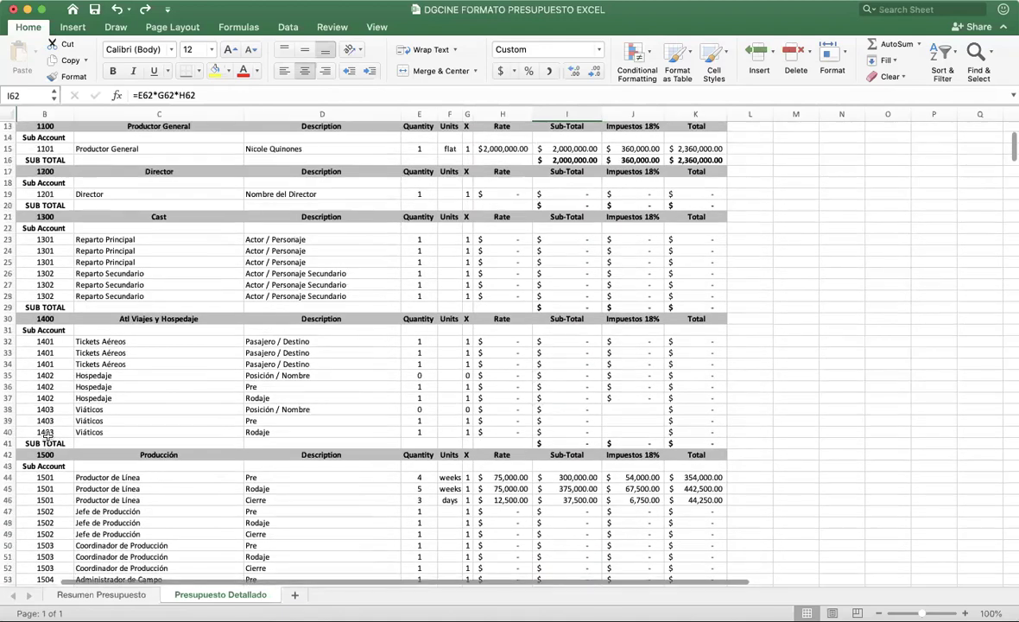
click(73, 298)
drag(136, 298, 138, 320)
Step: Enter the two lead actors' names in D23, adding the first actor's surname
click(289, 266)
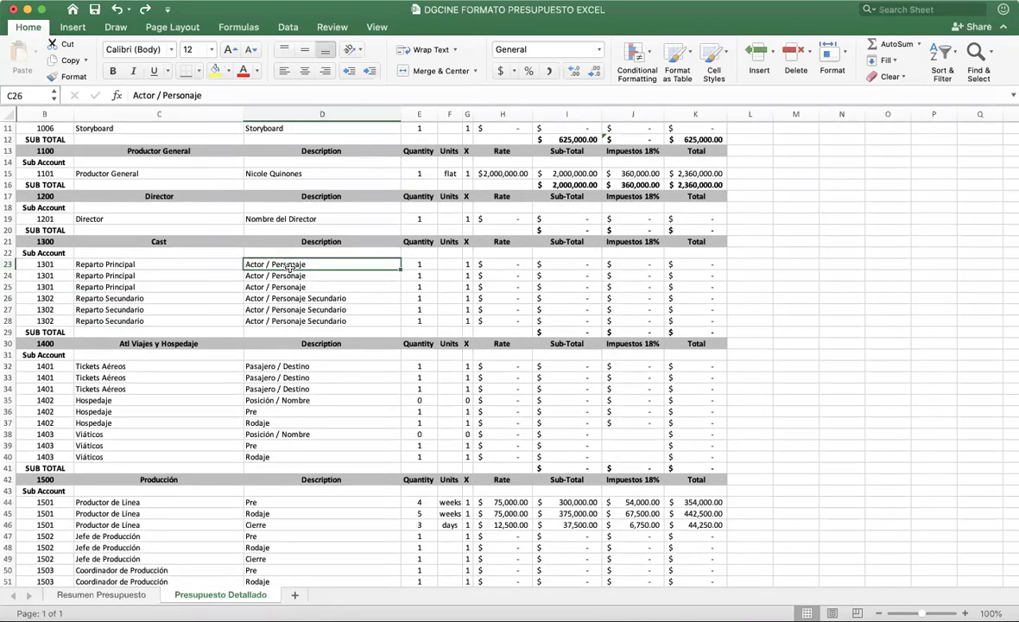
text(Jua)
key(BackSpace)
key(BackSpace)
key(BackSpace)
text(Pe)
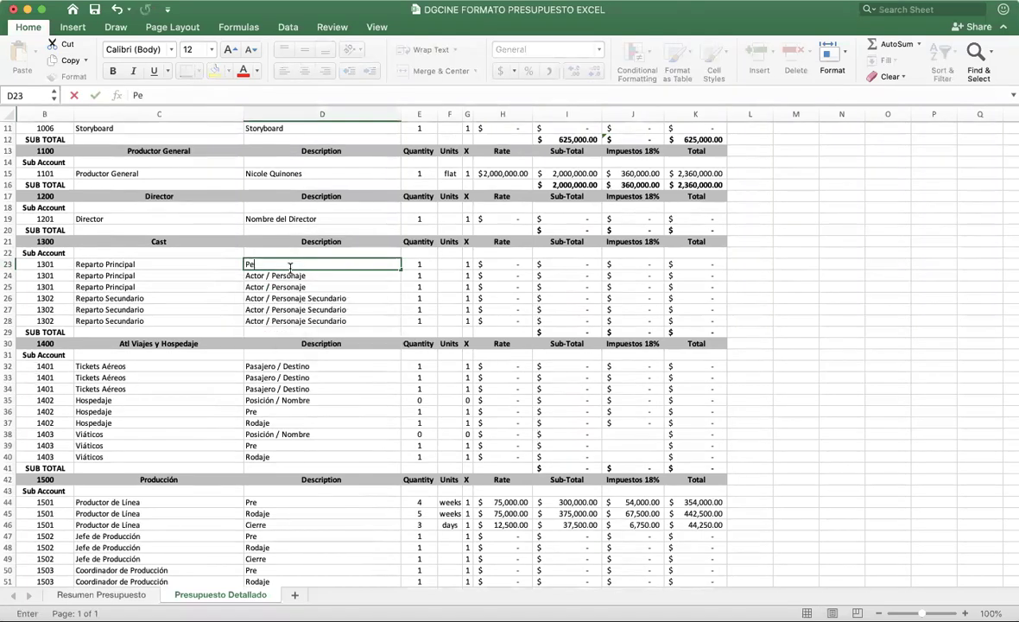
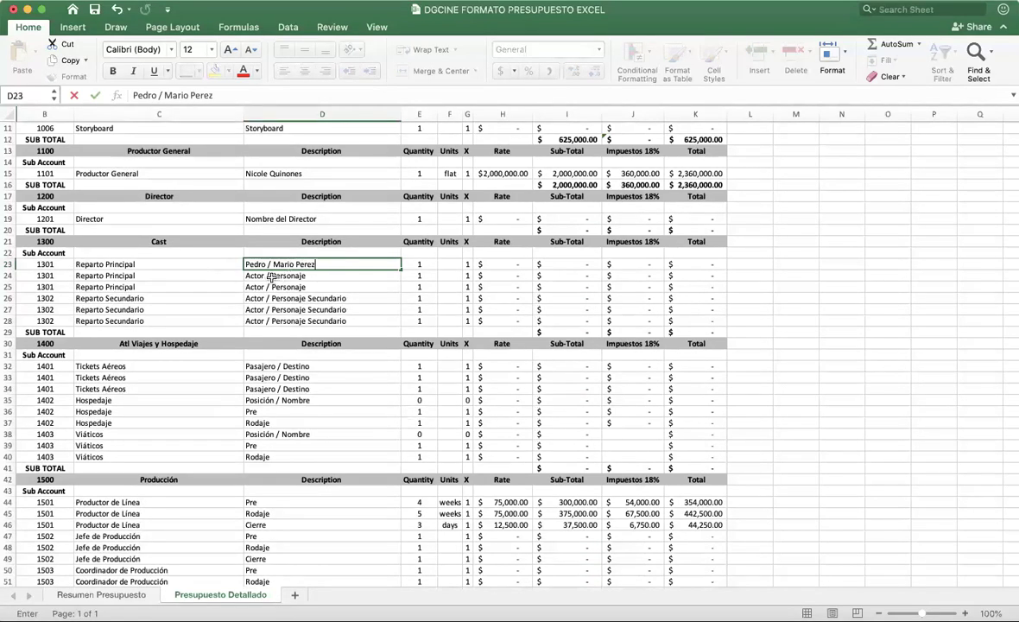
double_click(254, 274)
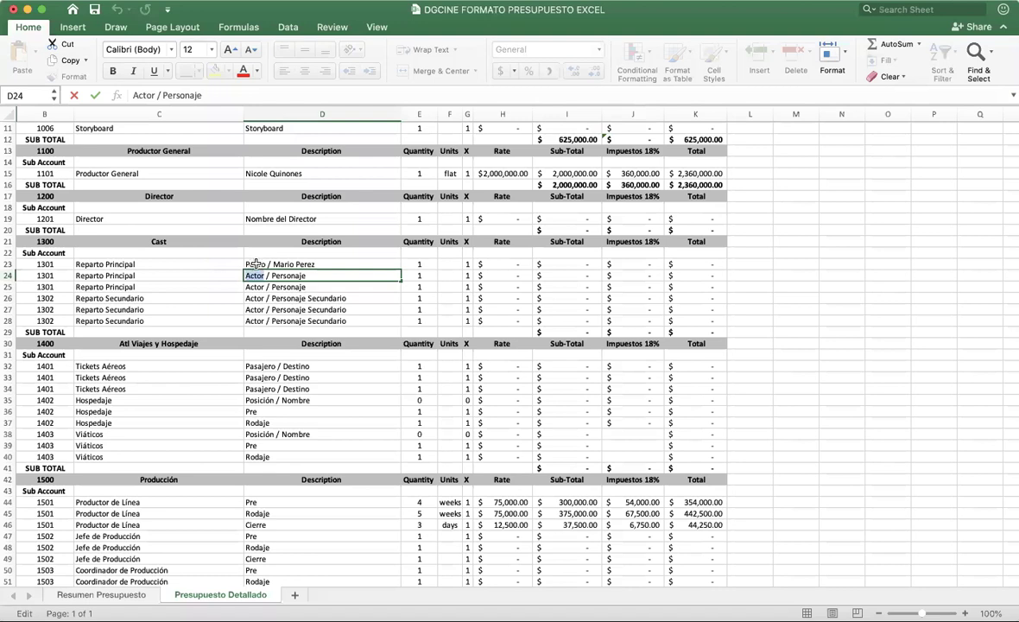
double_click(265, 263)
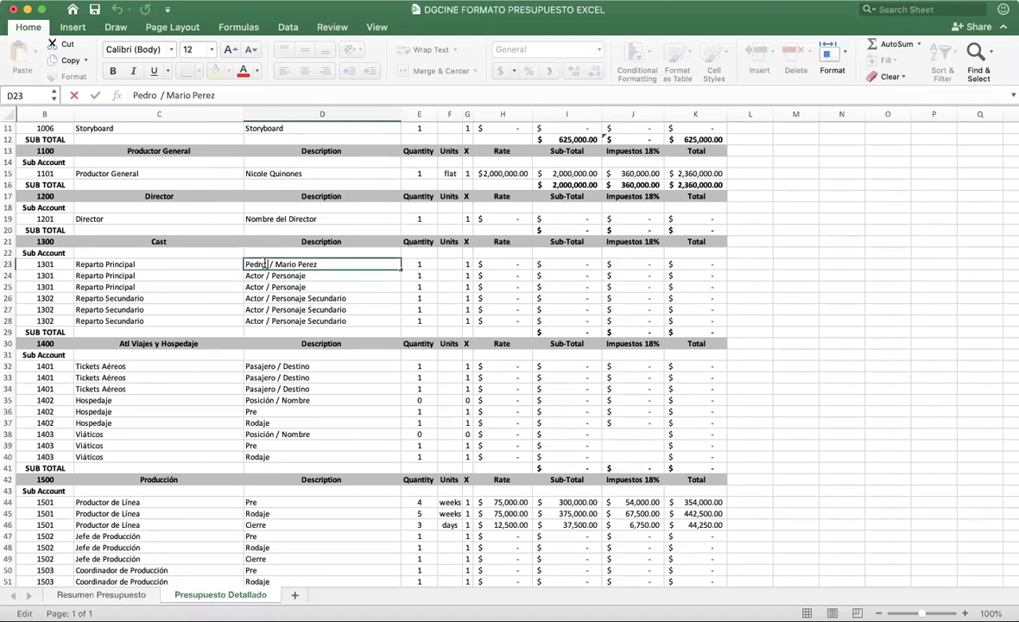
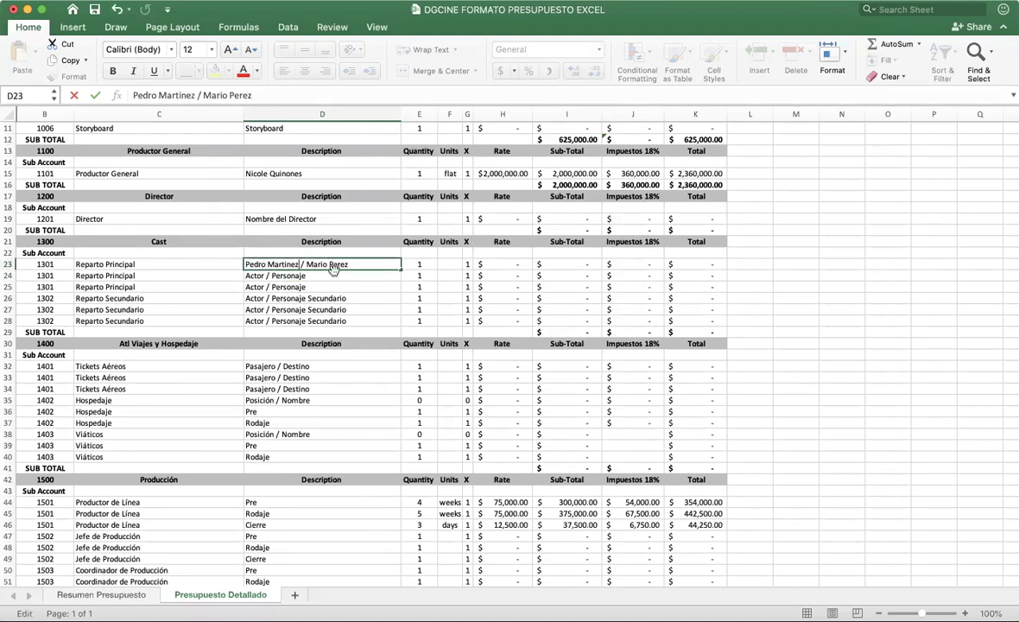
Step: Attempt to move D23 onto D24, cancel the replace, and select row 26
drag(334, 270, 248, 274)
click(547, 216)
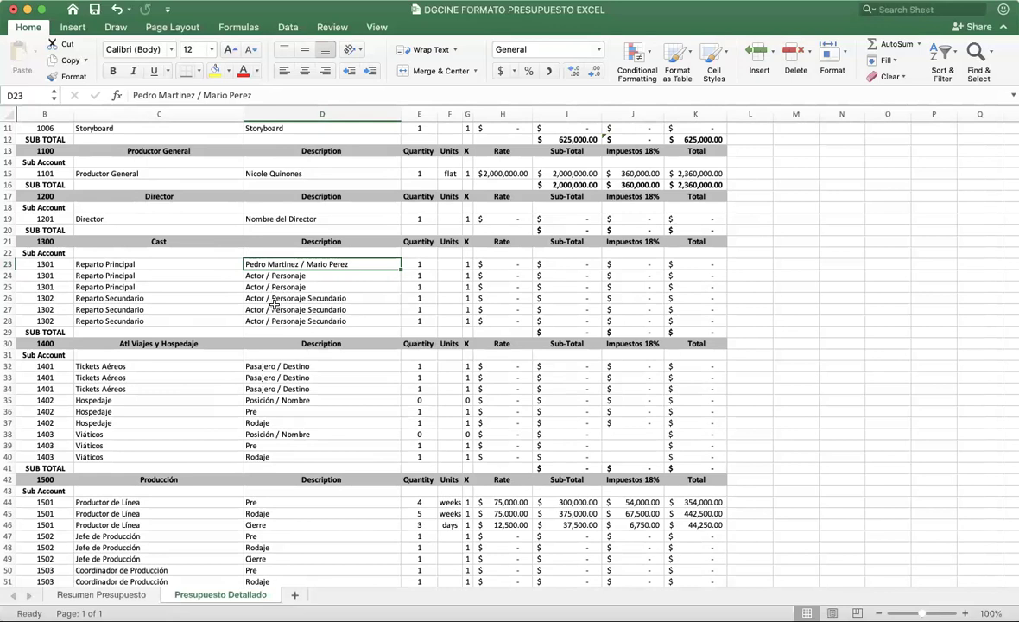
click(7, 298)
Step: Insert a blank row 26 and copy the row 25 Reparto Principal line into it
right_click(7, 300)
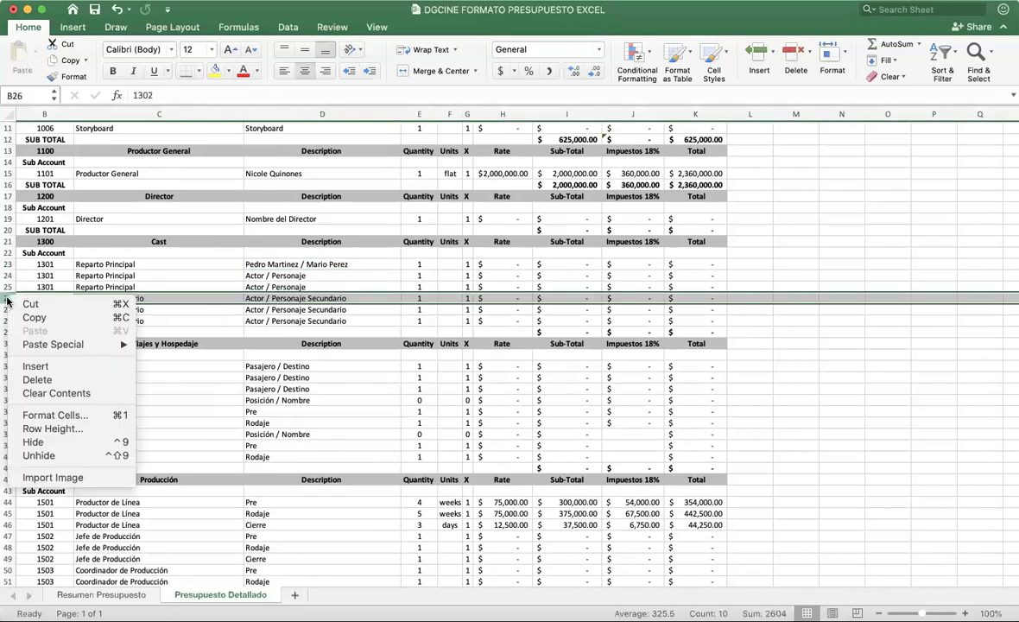
click(39, 366)
drag(47, 287, 694, 287)
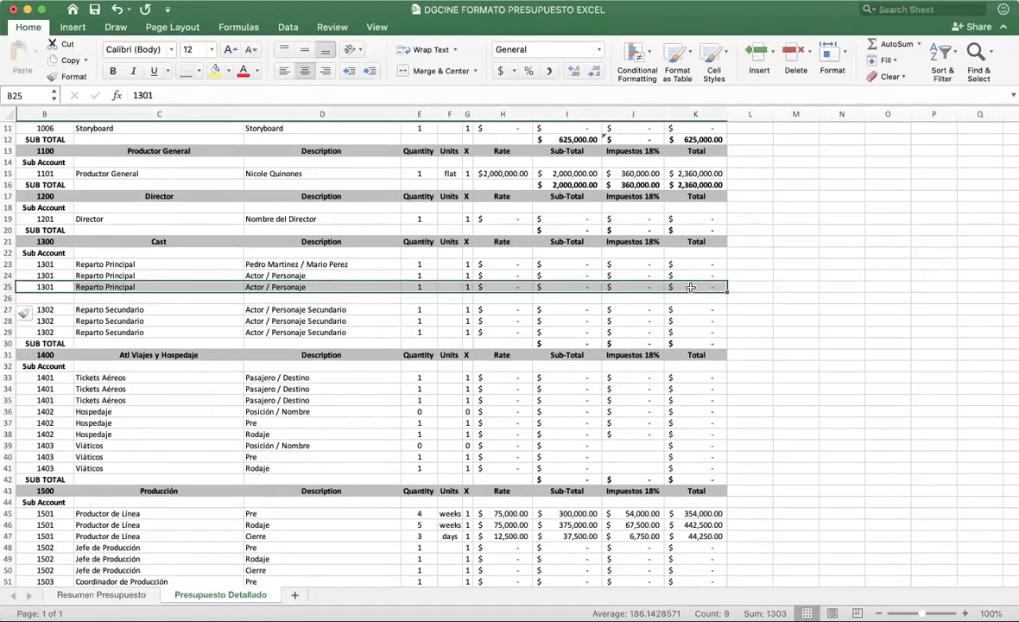
key(ctrl+c)
click(48, 298)
key(ctrl+v)
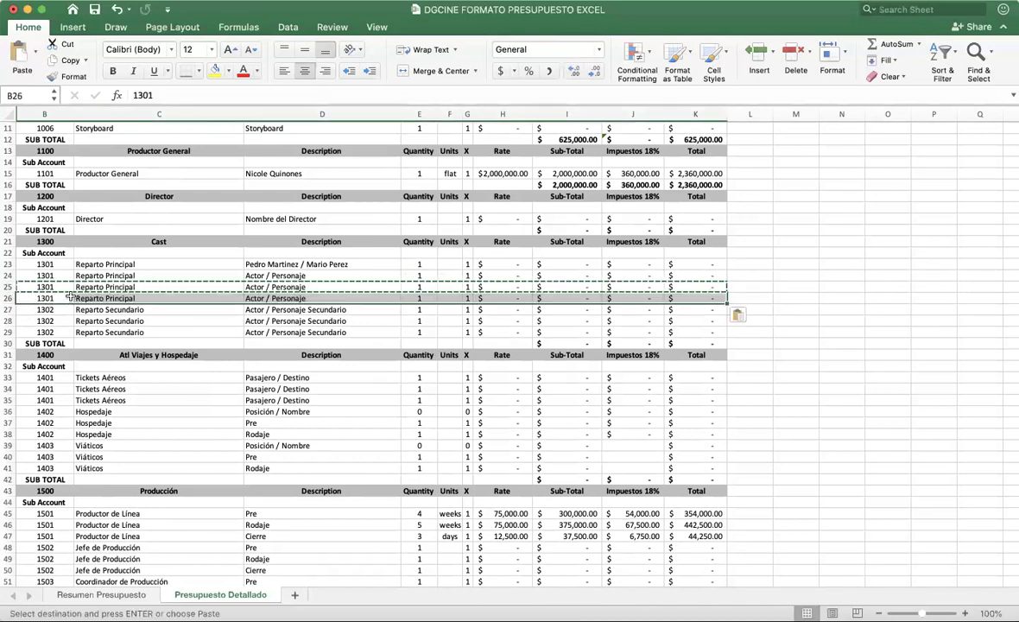
click(172, 298)
Step: Append ' 1' to the actor names in D23 and fill them down through D26
click(350, 287)
click(366, 266)
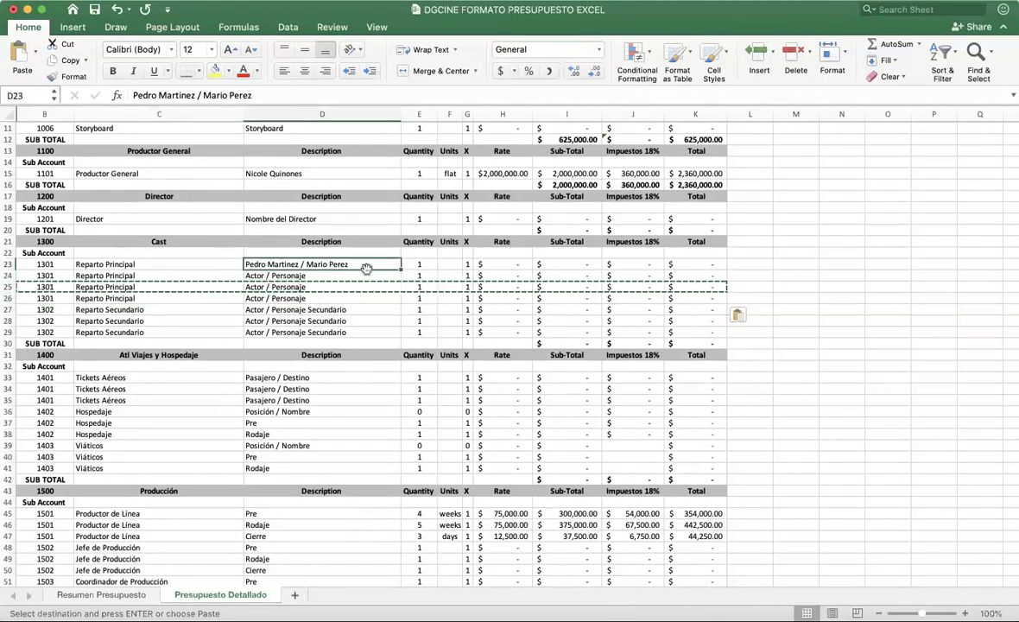
double_click(366, 266)
text(1)
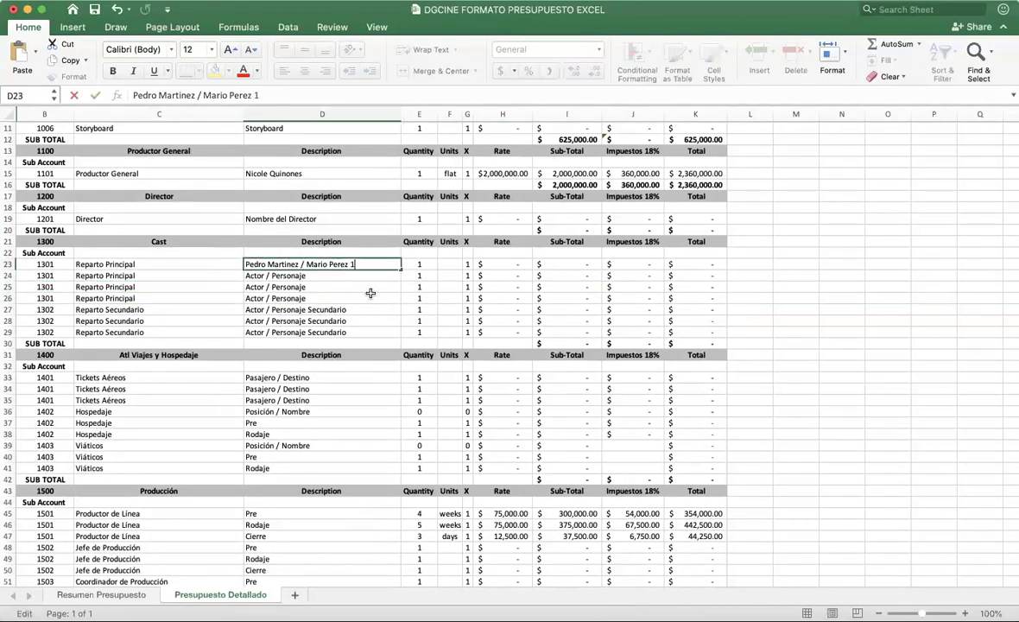
click(370, 294)
click(372, 264)
drag(401, 269, 400, 299)
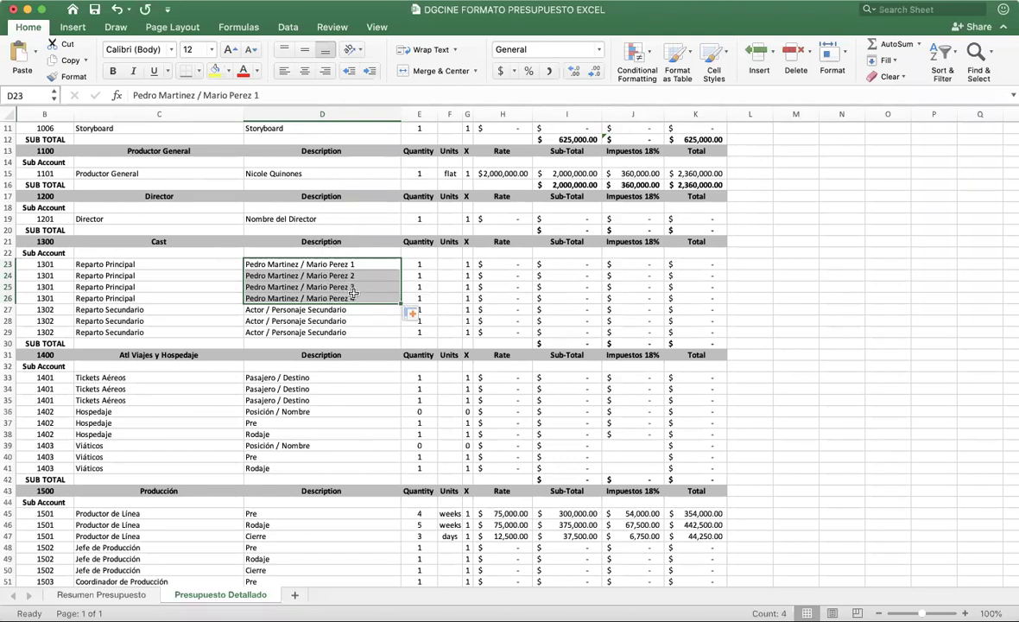
Step: Inspect the new line and select the four 1301 account codes in B23:B26
click(147, 298)
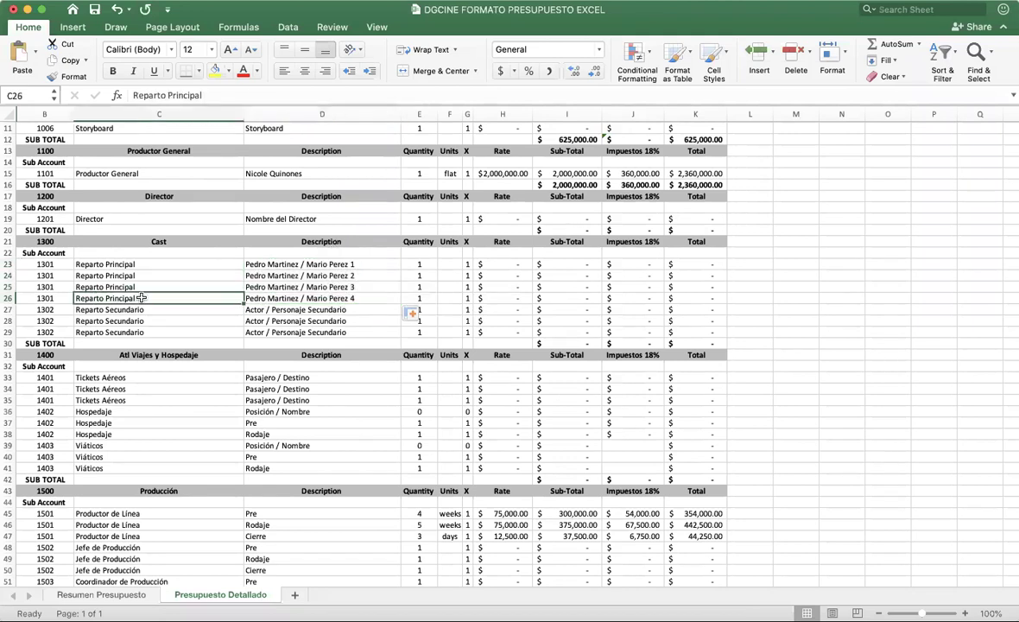
click(7, 274)
click(59, 298)
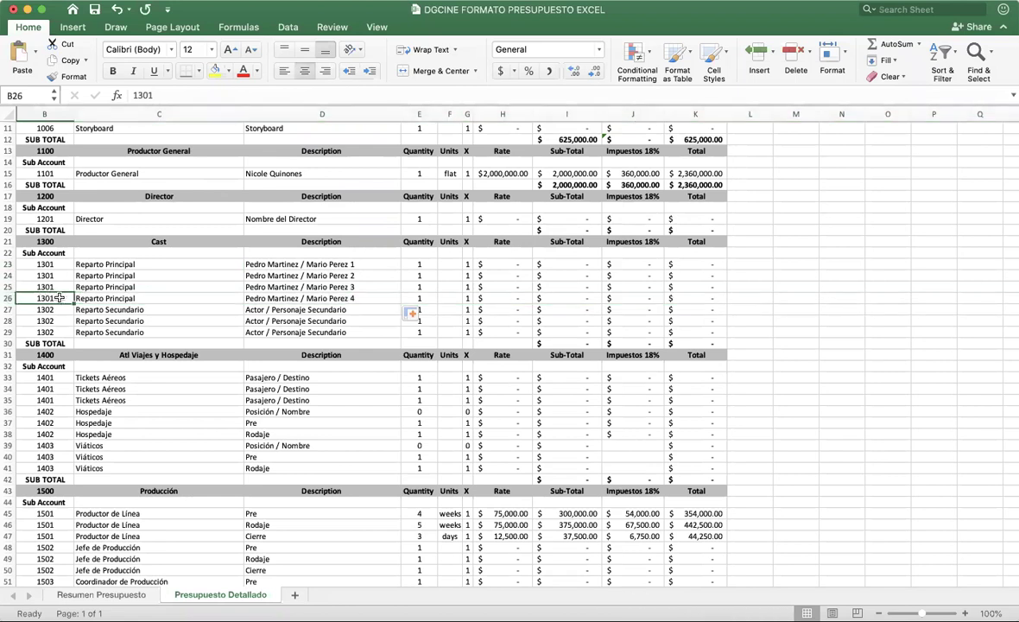
click(104, 298)
key(Left)
click(134, 297)
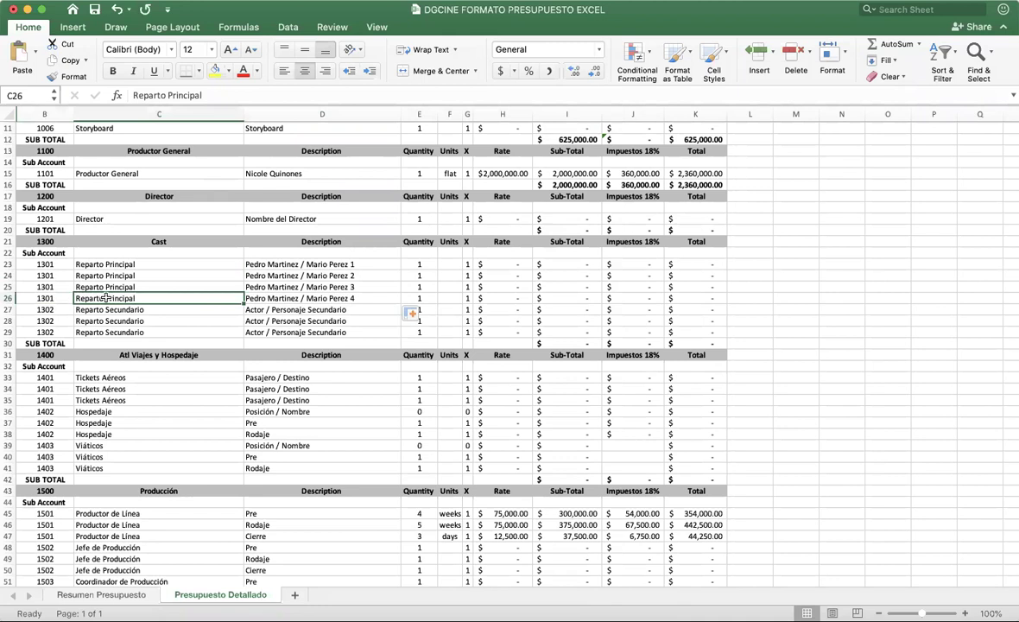
click(50, 265)
drag(54, 285, 55, 296)
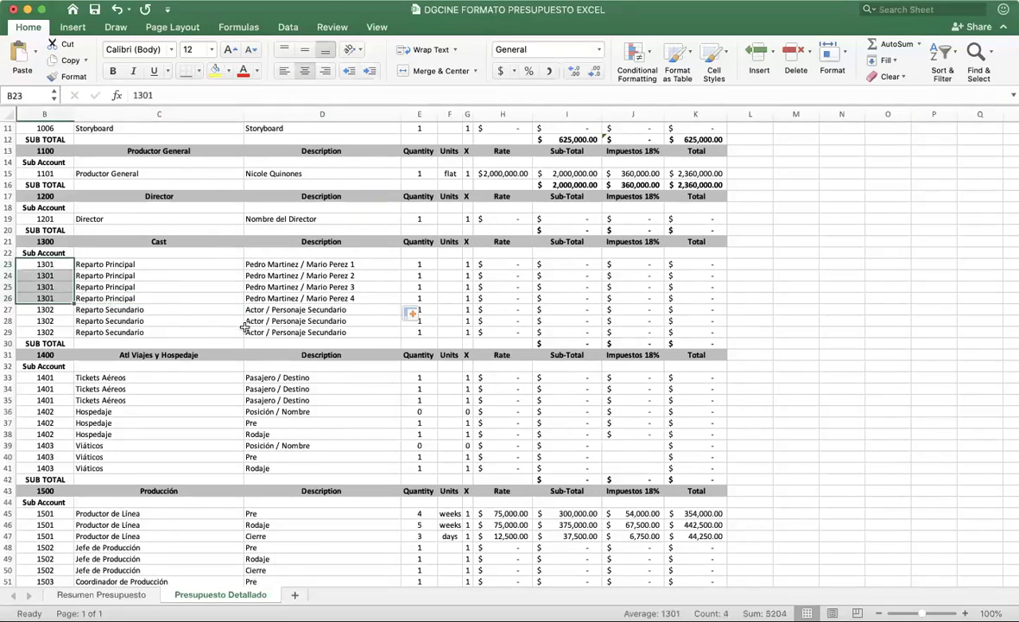
Step: Review the Gastos administrativos, Gastos Legales and Notarización lines
scroll(245, 327, down, 8)
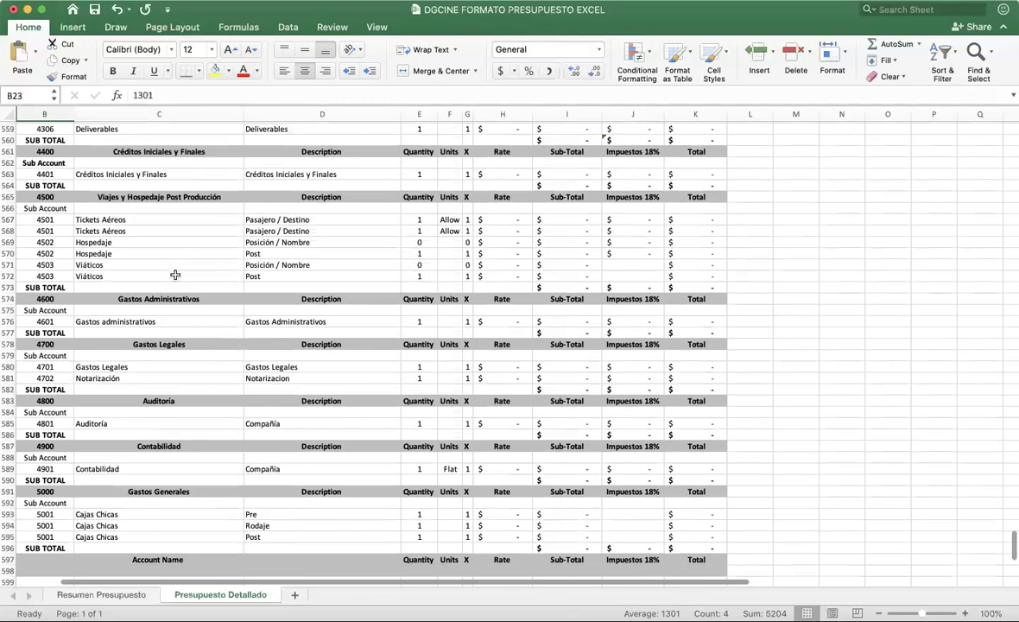
click(130, 322)
click(134, 366)
click(134, 377)
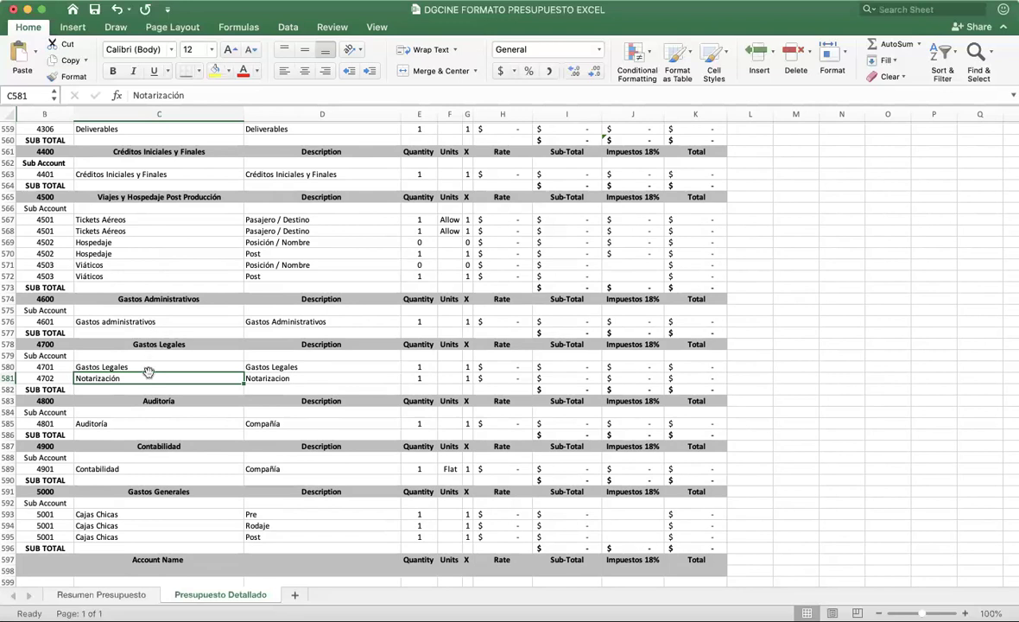
Step: Widen the Sub-Total, Impuestos 18% and Total columns so the I600 totals display
scroll(152, 444, down, 6)
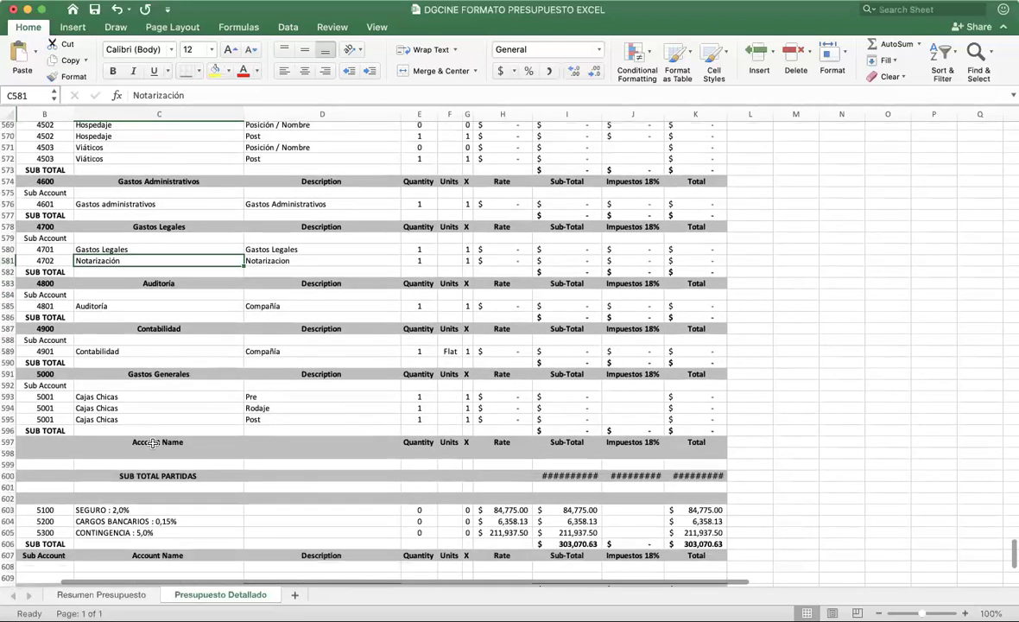
click(557, 429)
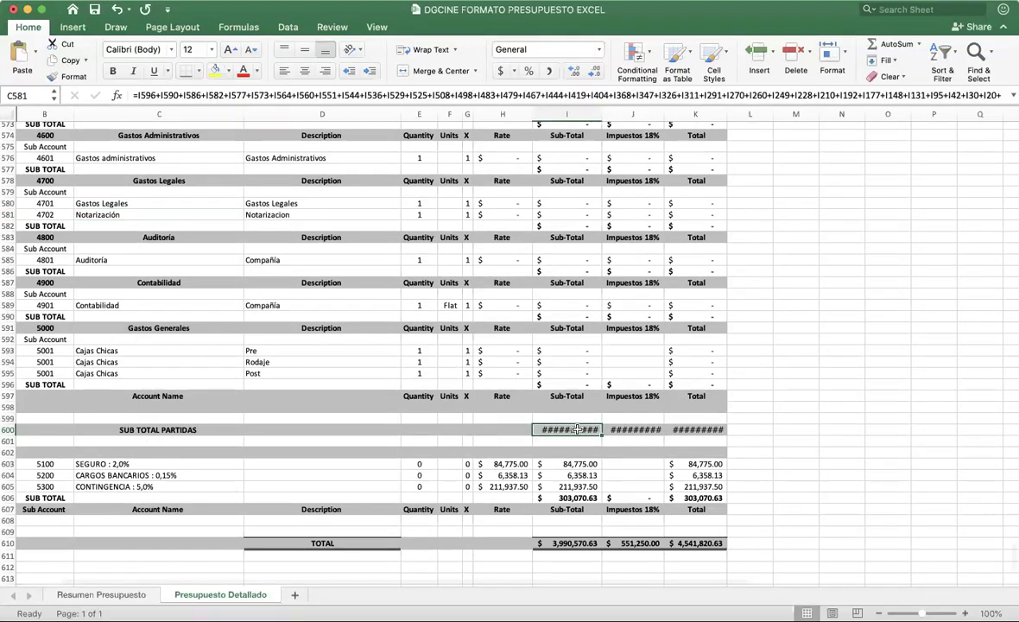
drag(602, 112, 685, 111)
drag(748, 113, 766, 111)
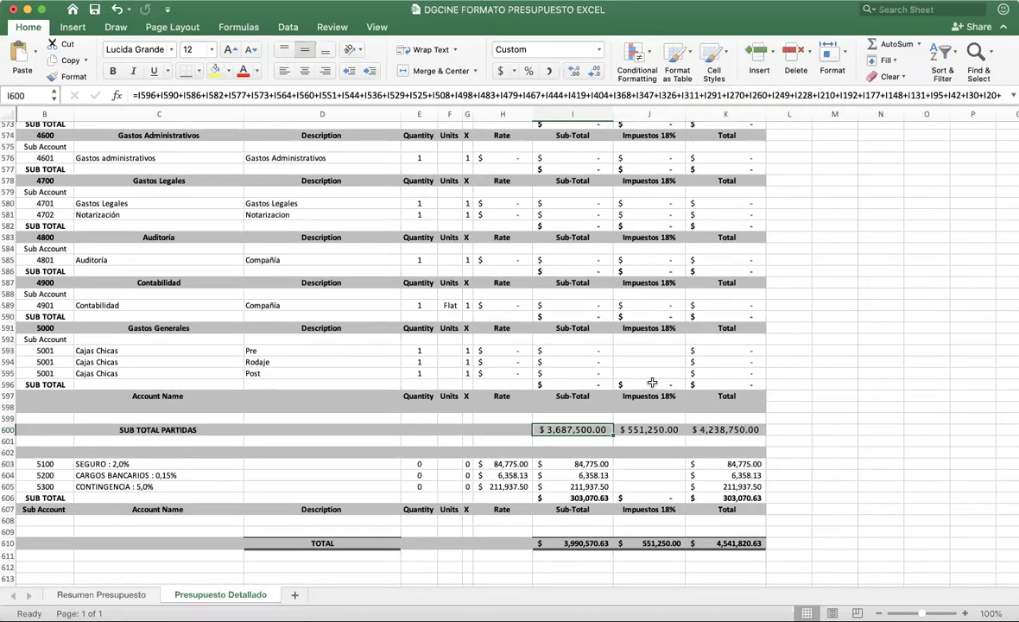
click(614, 113)
click(614, 112)
Step: Review the Seguro 2,0%, Cargos Bancarios 0,15% and Contingencia 5,0% lines and H605's formula
drag(515, 467, 510, 486)
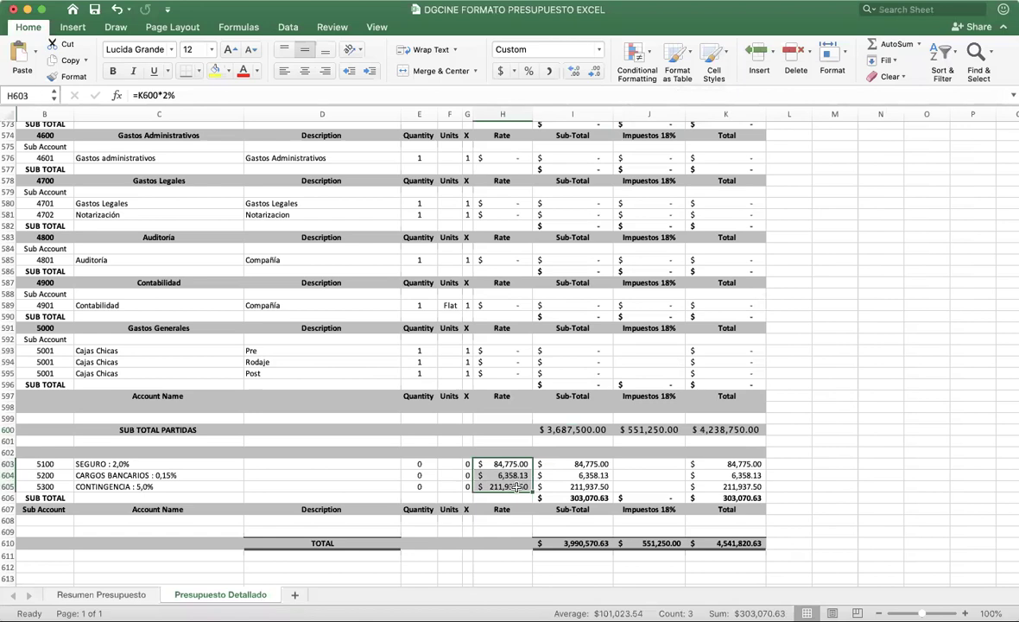
click(193, 465)
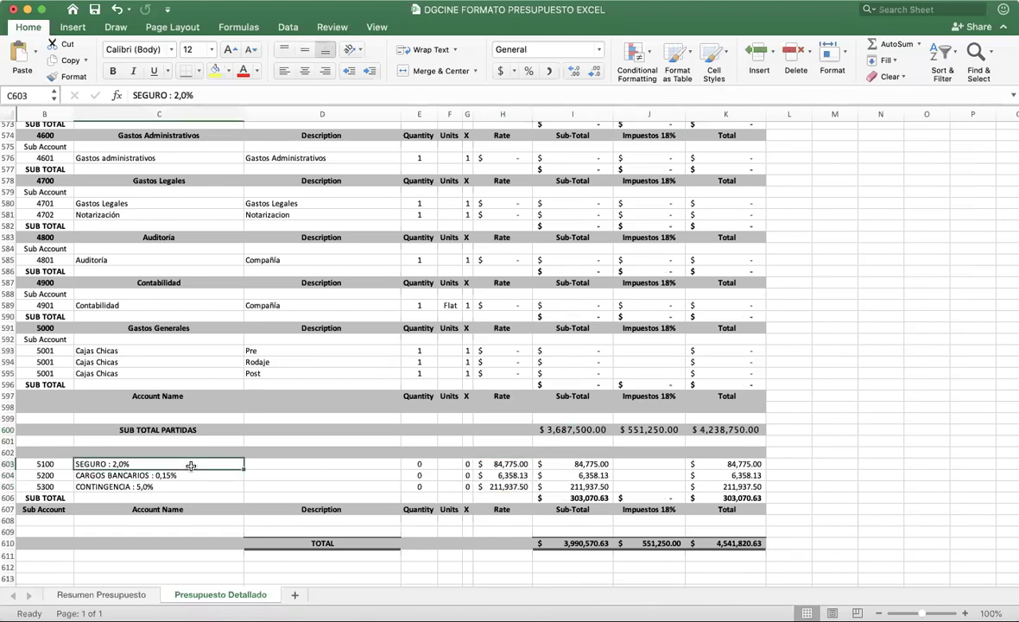
click(193, 475)
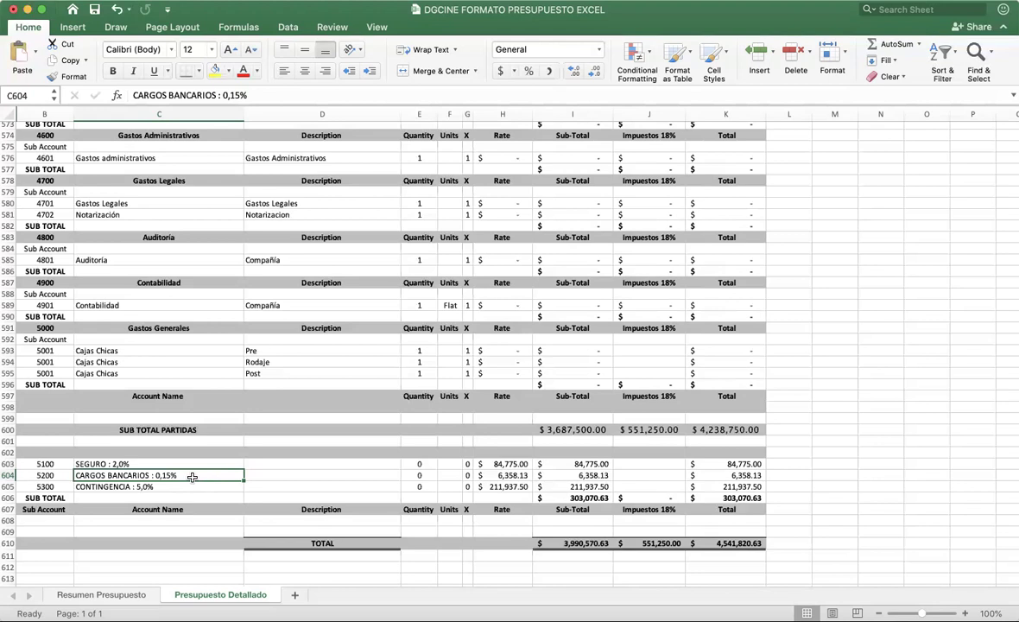
click(190, 487)
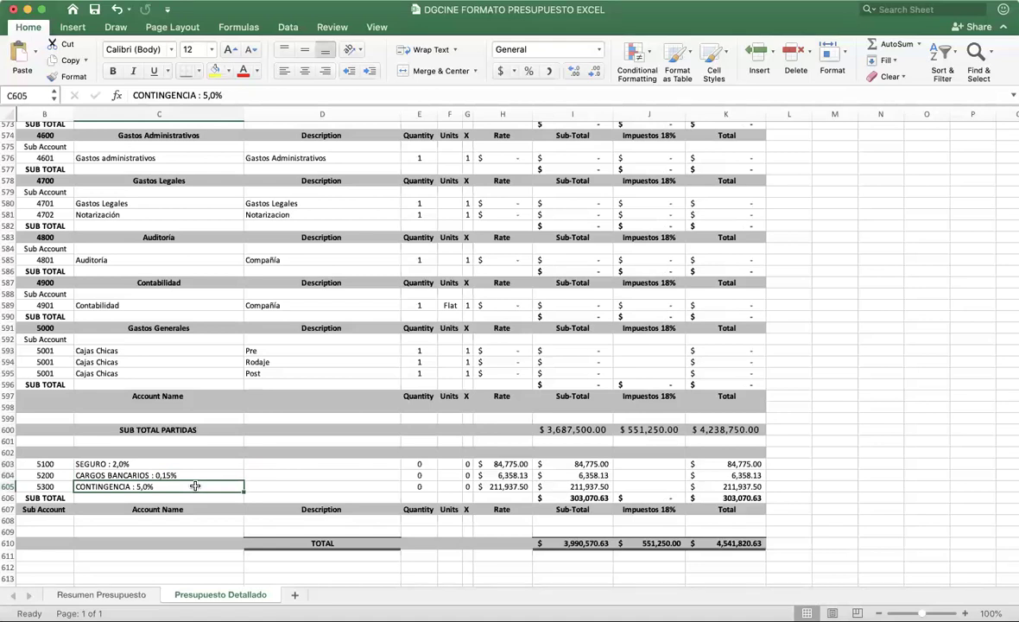
click(505, 488)
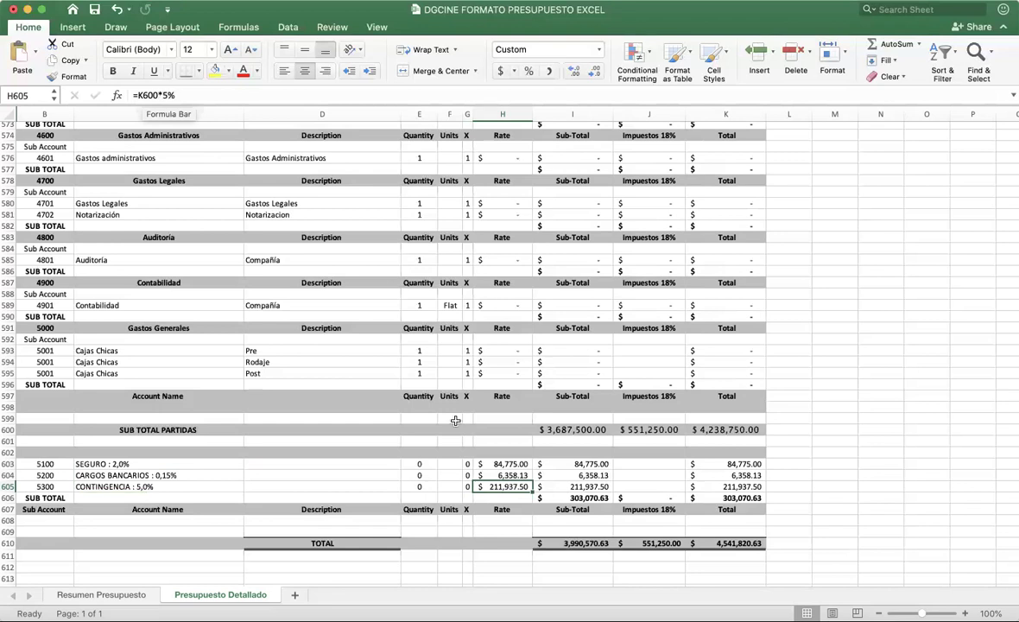
Step: Change the contingency to 3% in H605 and C605, then undo both back to 5,0%
double_click(508, 486)
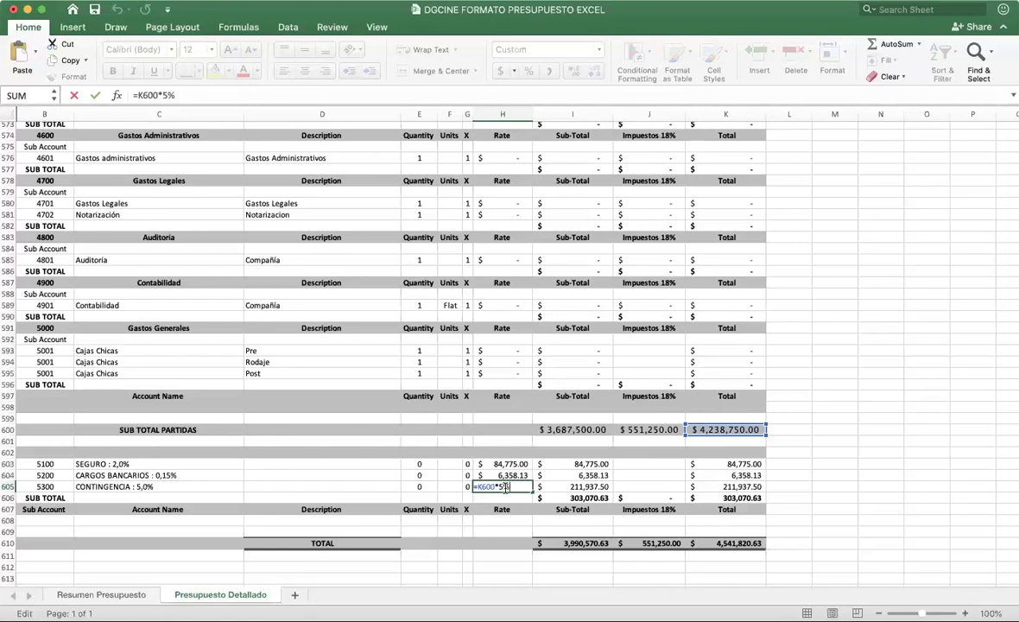
key(BackSpace)
text(3)
key(Return)
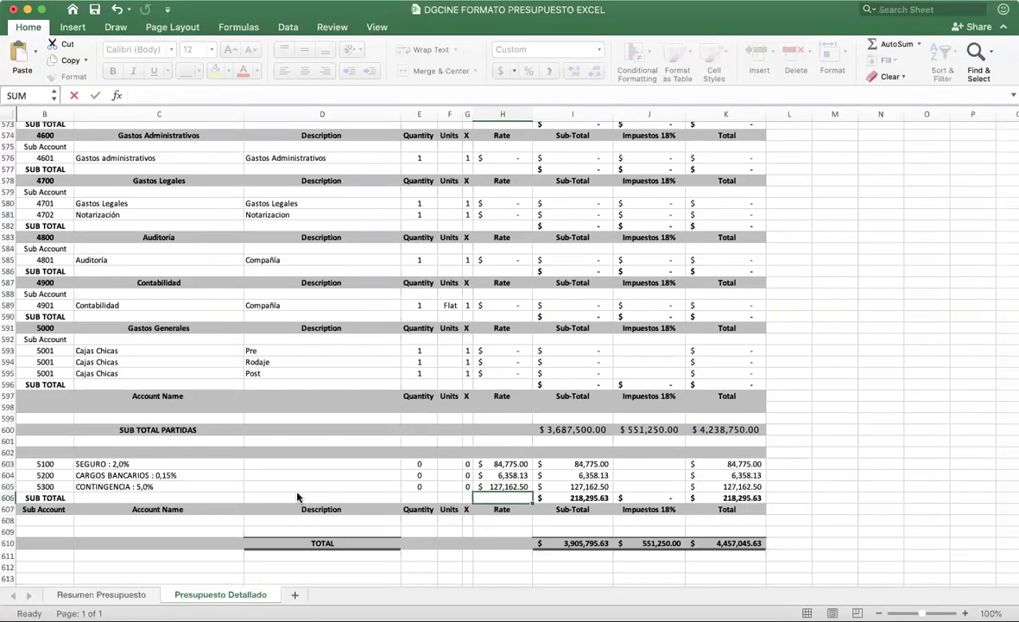
click(137, 487)
double_click(137, 487)
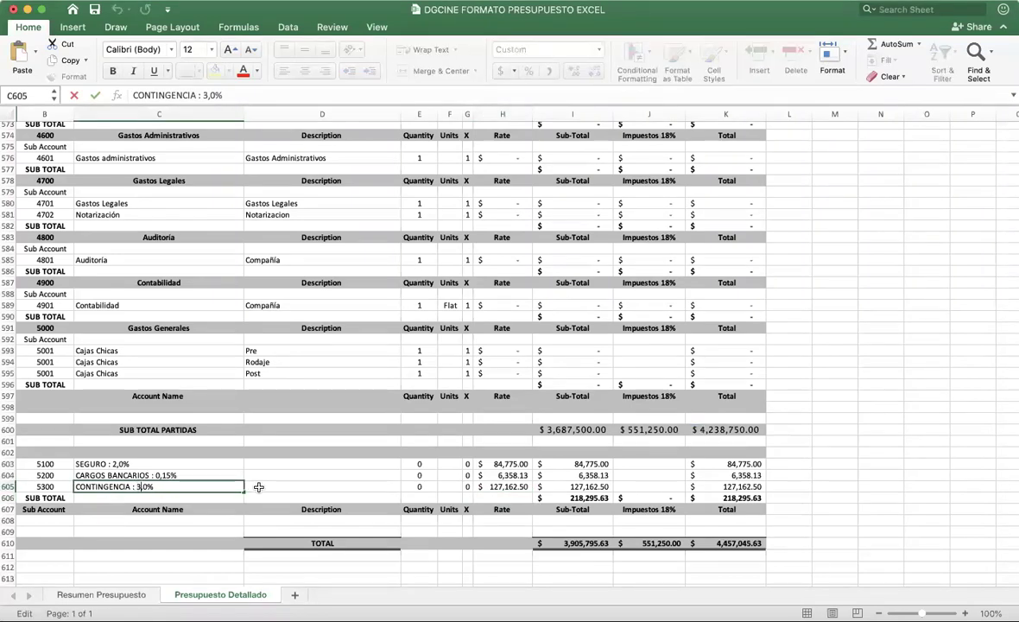
key(Delete)
text(3)
key(Return)
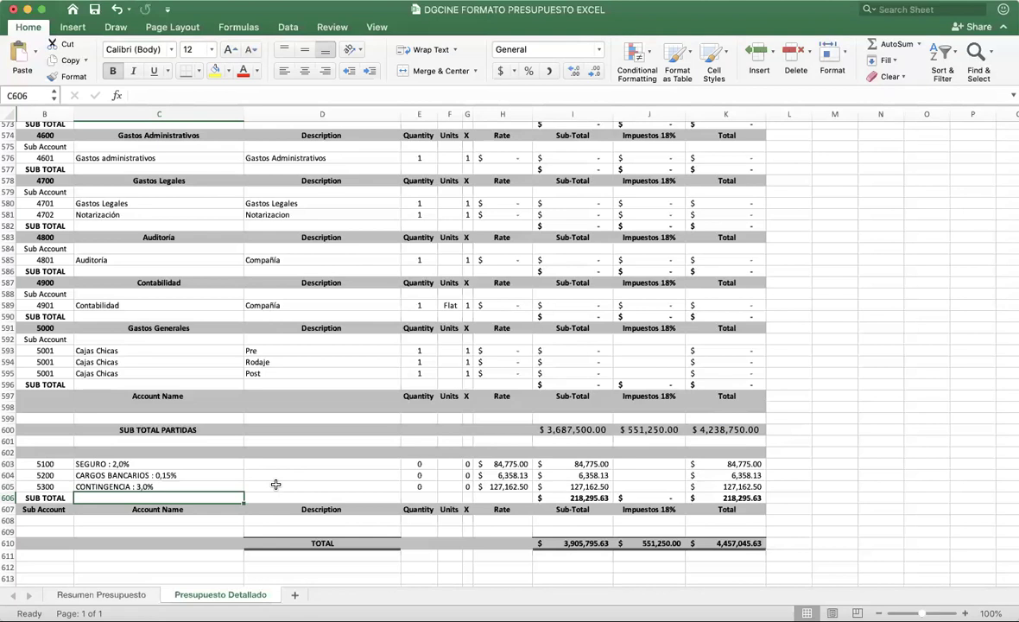
key(super+z)
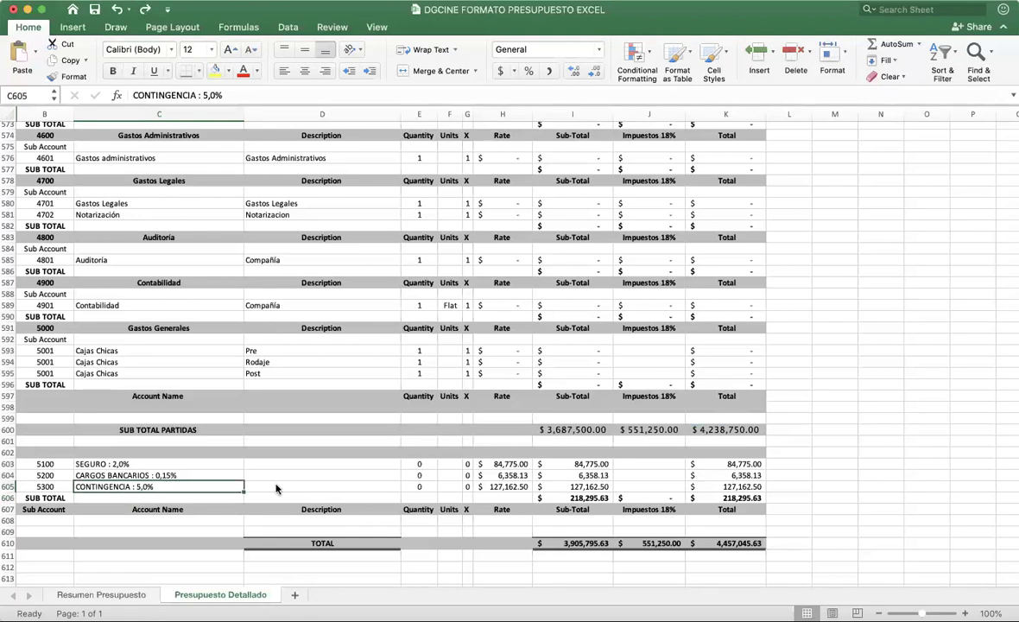
key(super+z)
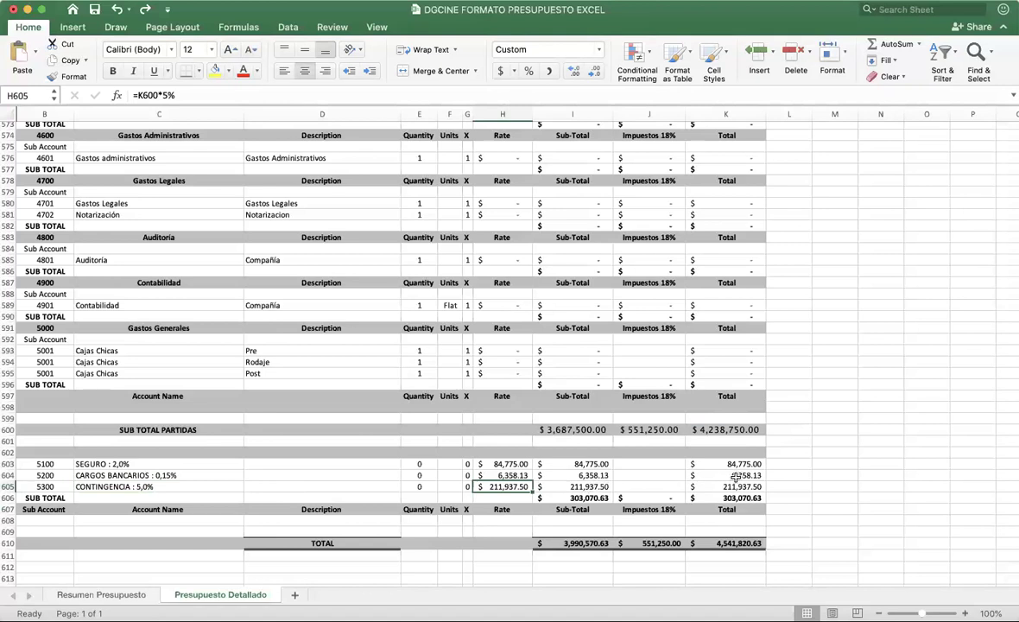
double_click(578, 542)
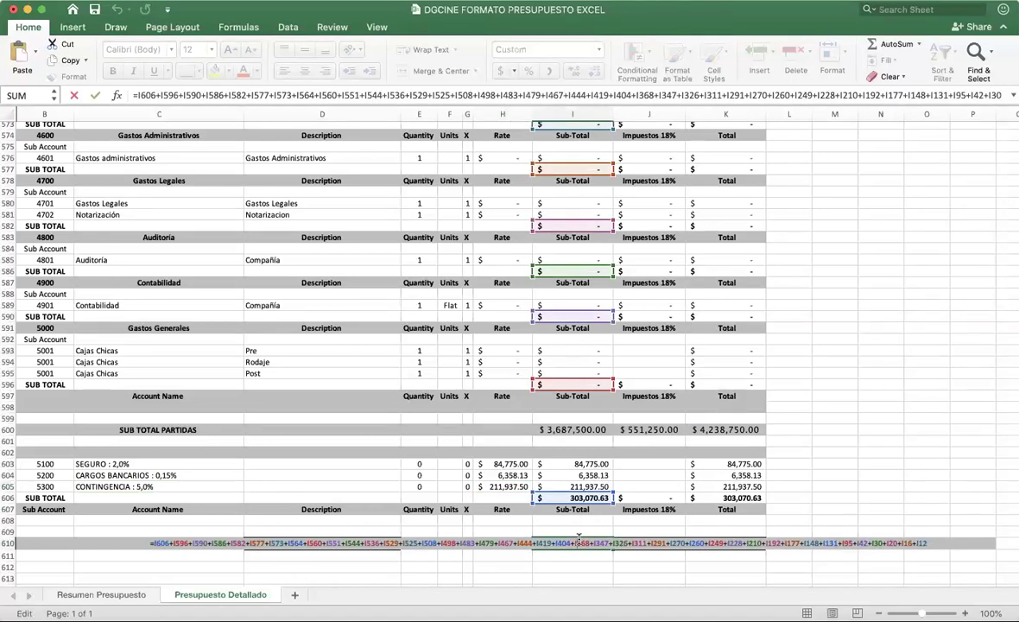
key(Return)
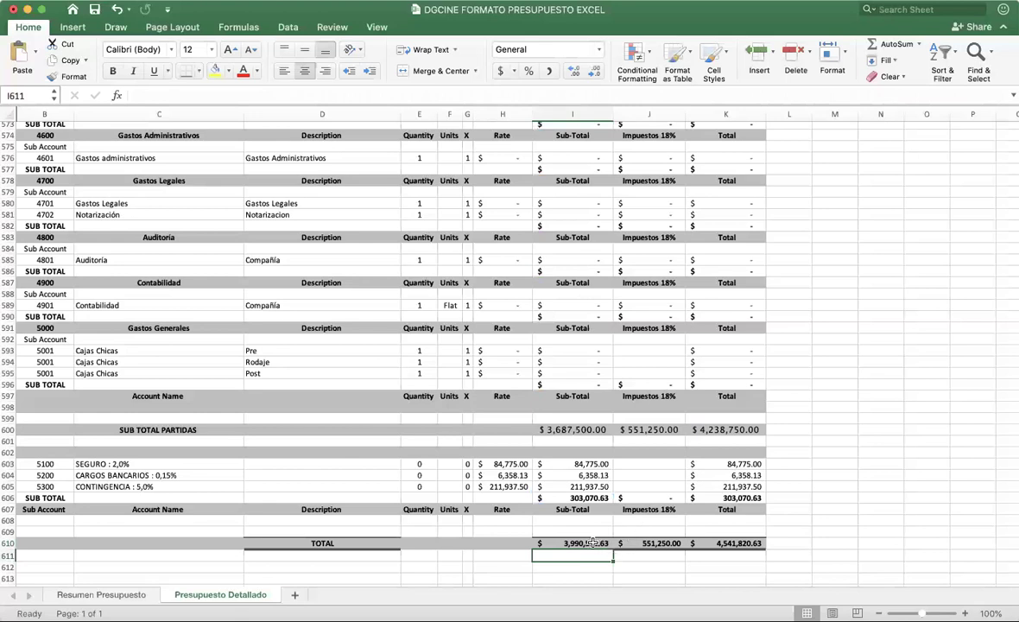
double_click(593, 543)
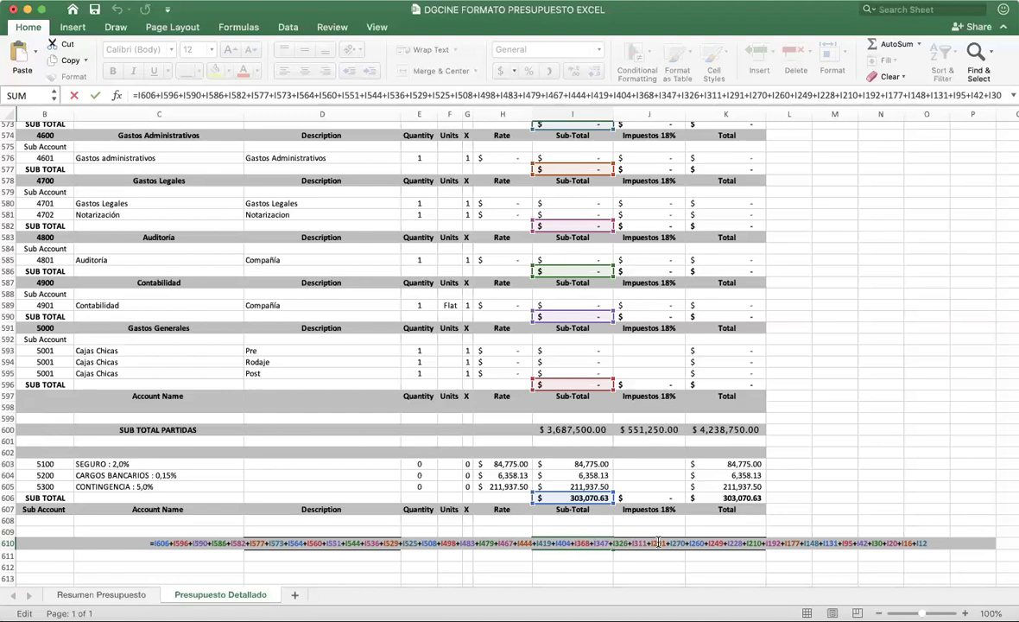
key(Return)
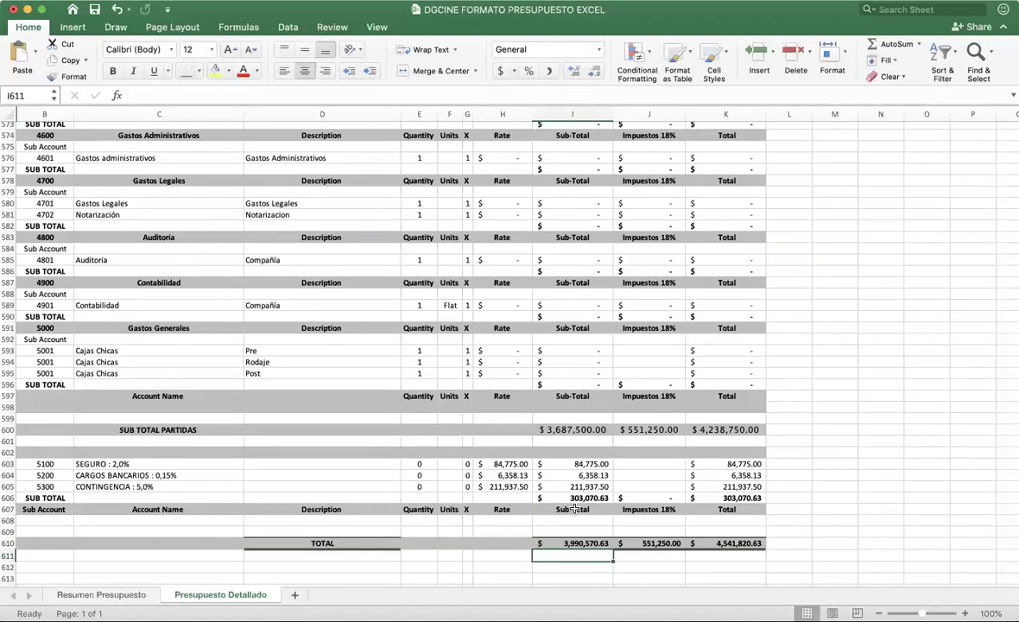
click(579, 545)
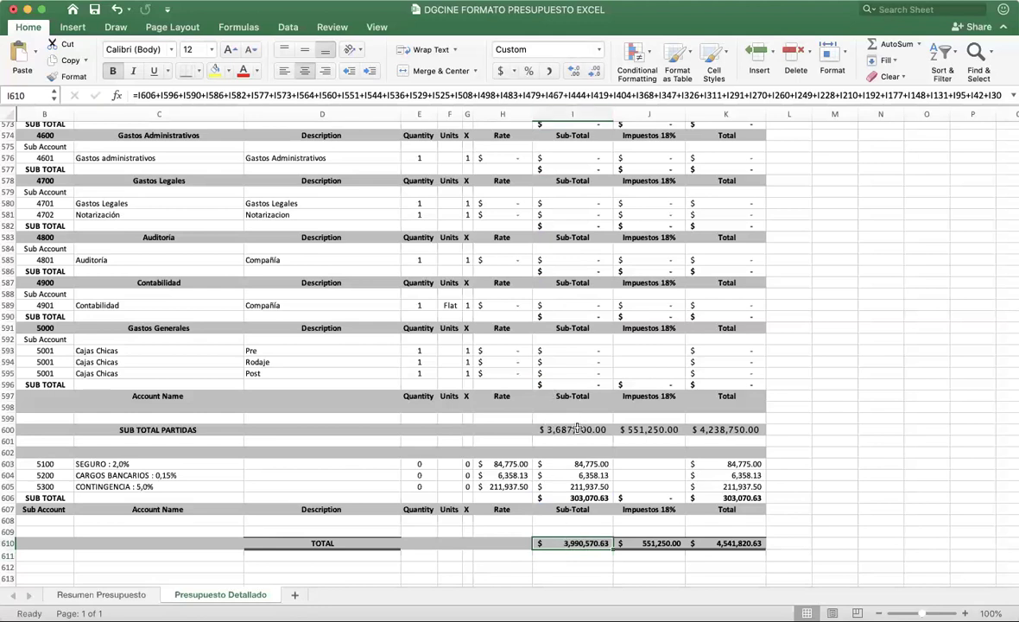
click(575, 381)
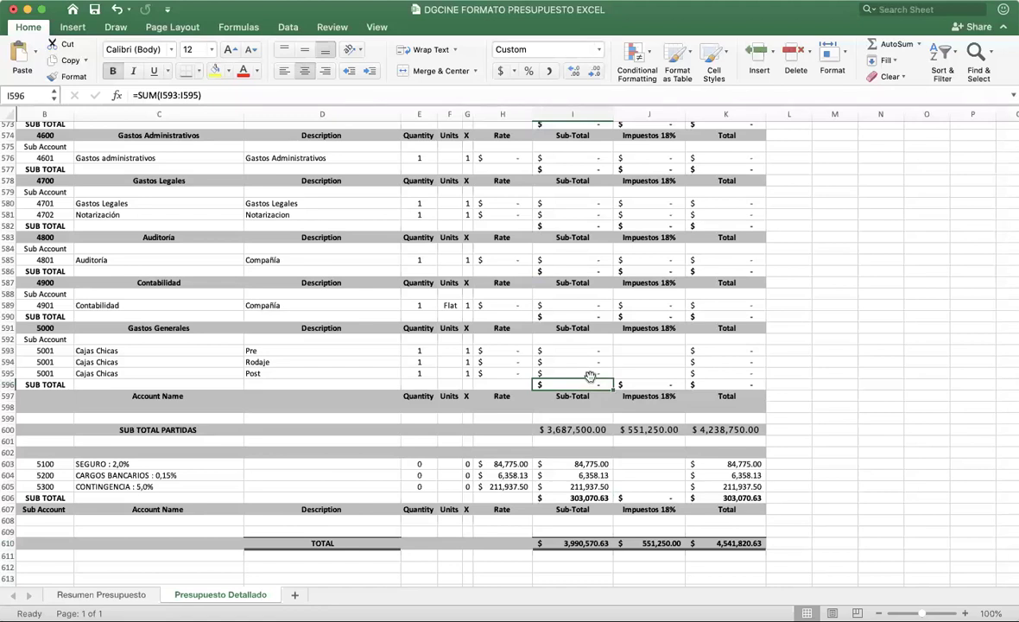
Step: Insert a blank row 536 above the Edición SUB TOTAL, undoing a misplaced insert first
scroll(590, 376, up, 9)
scroll(590, 377, up, 11)
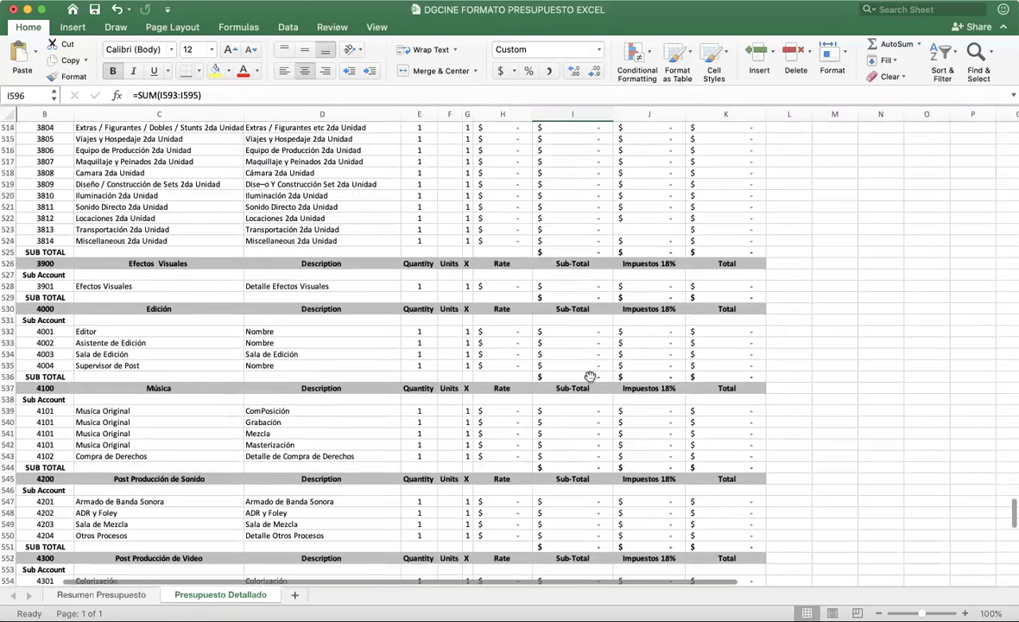
scroll(590, 377, up, 1)
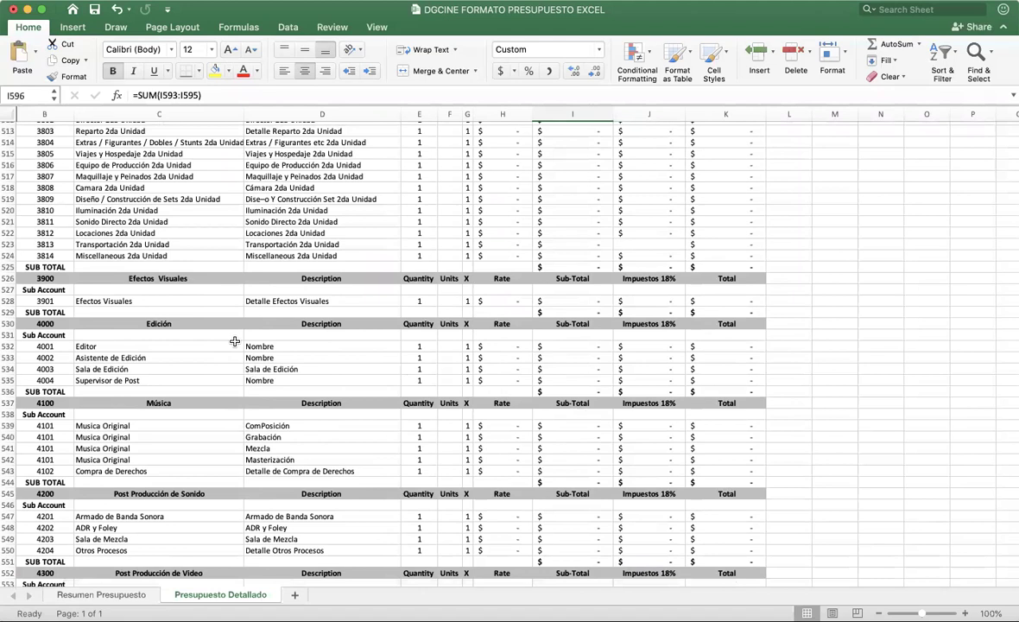
click(10, 380)
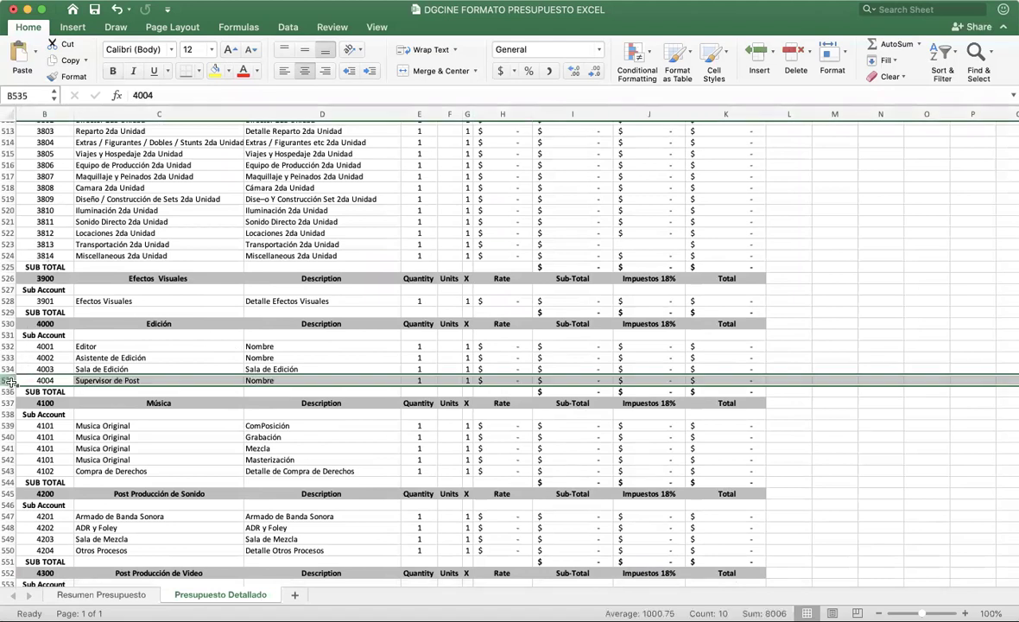
right_click(11, 380)
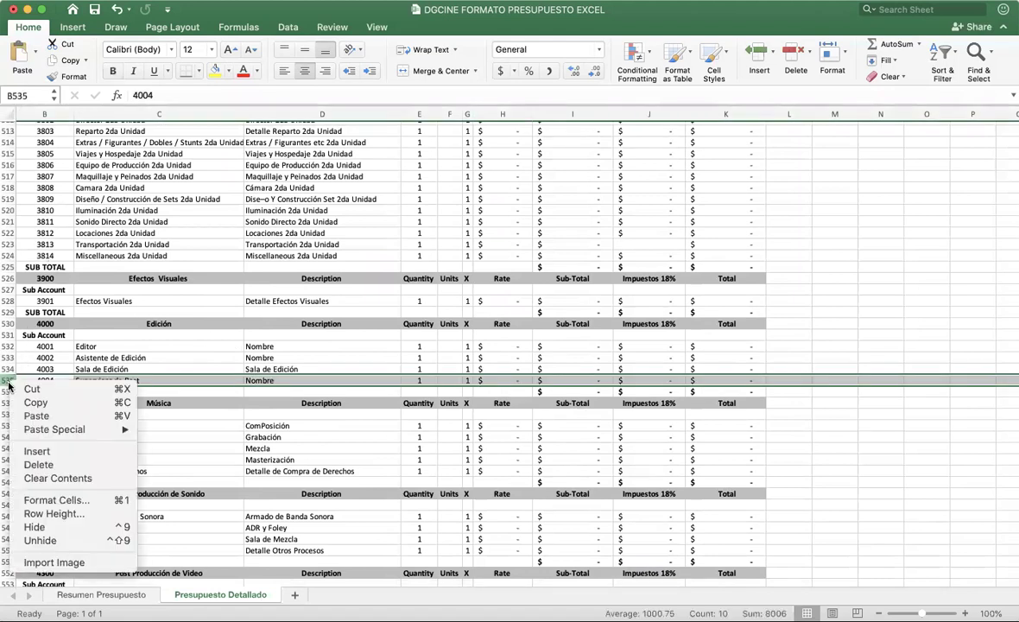
click(56, 451)
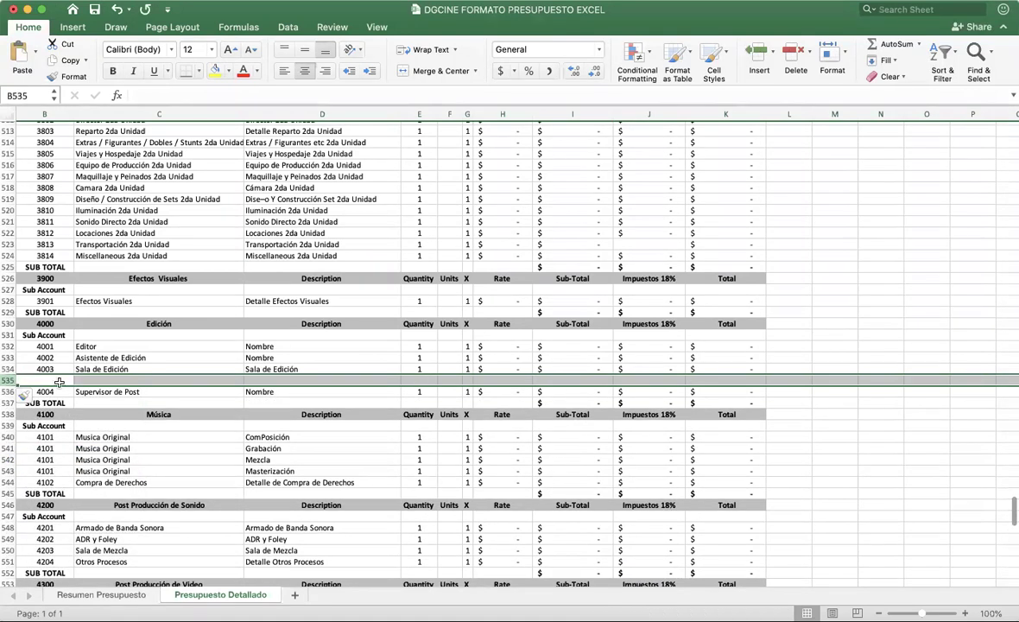
key(super+z)
right_click(10, 391)
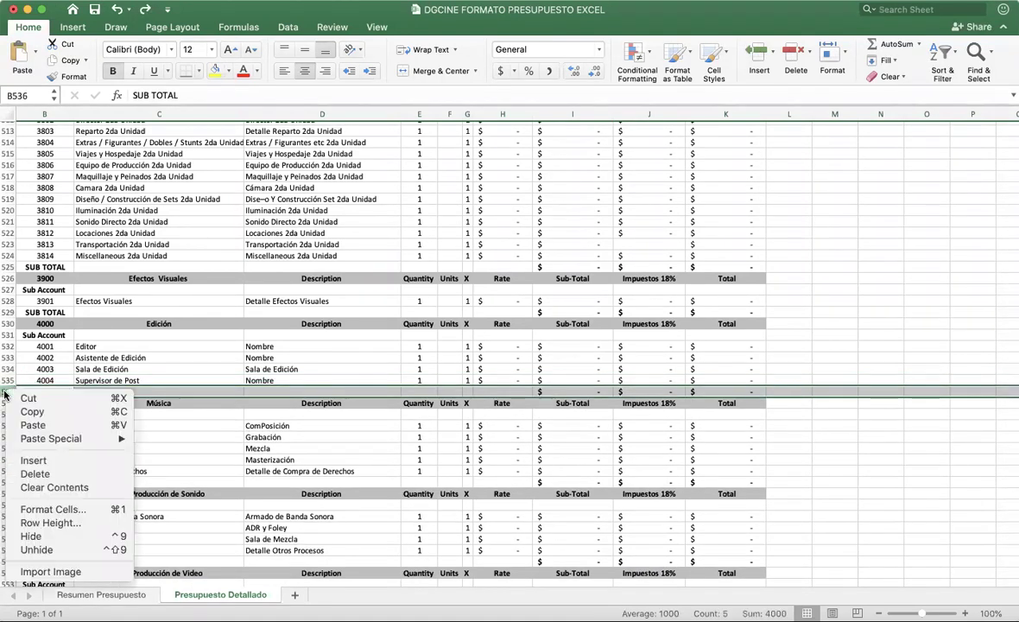
click(40, 462)
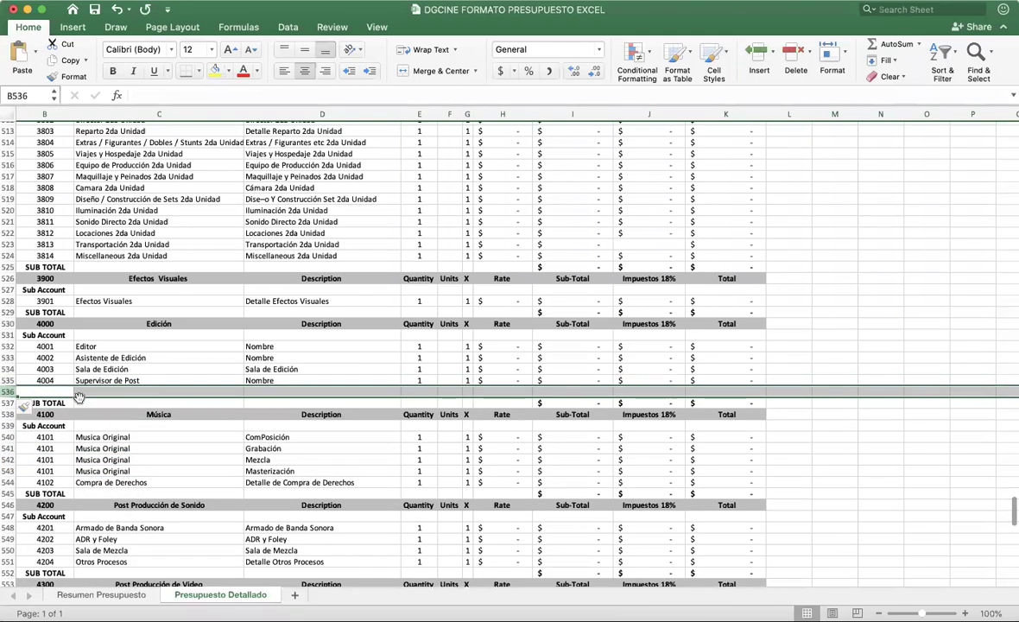
Step: Enter 4005, 'Proceso adicional' and 'Proceso adicional nombre' in B536:D536
text(4005)
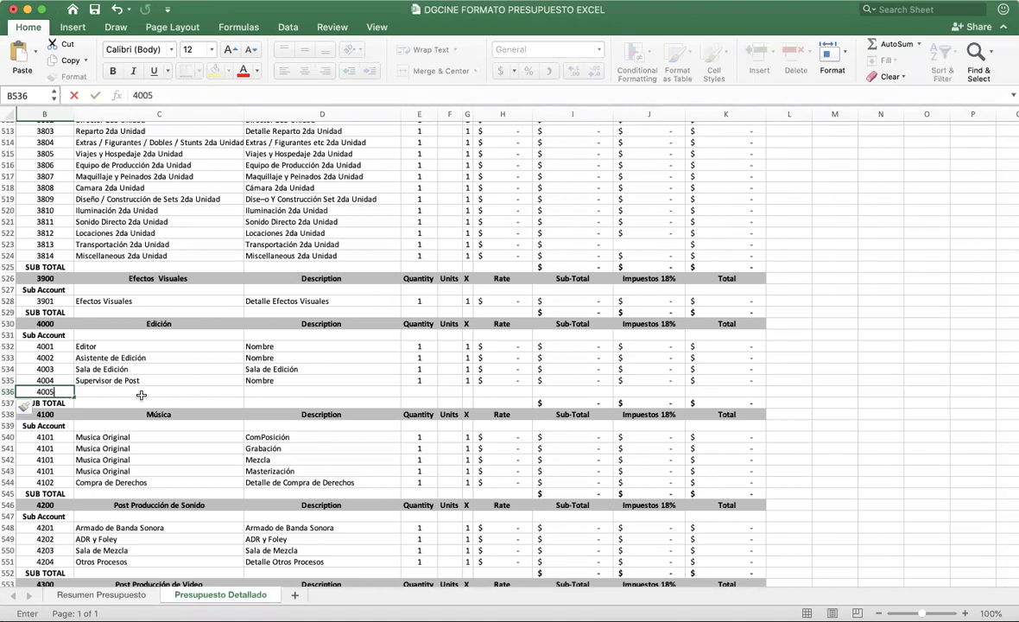
click(144, 391)
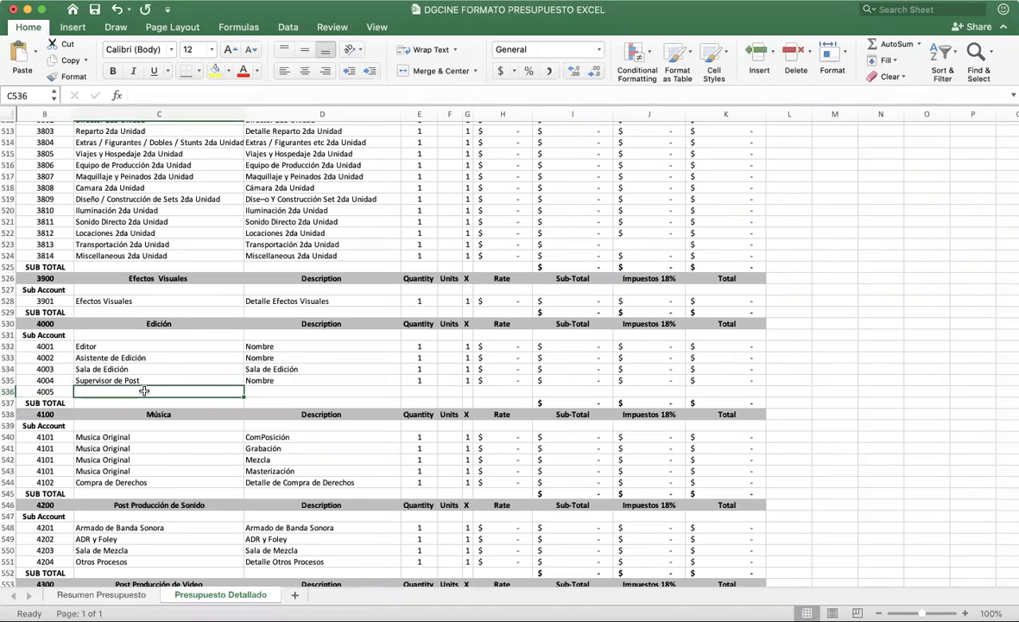
text(Proceso adicional)
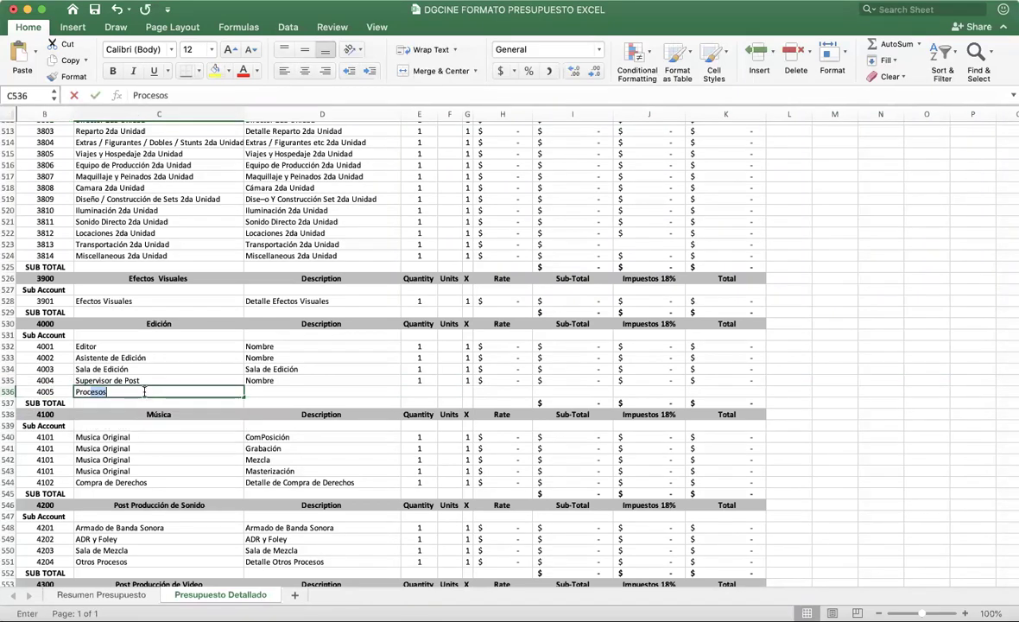
key(Tab)
text(Proceso adicional nombre)
key(Tab)
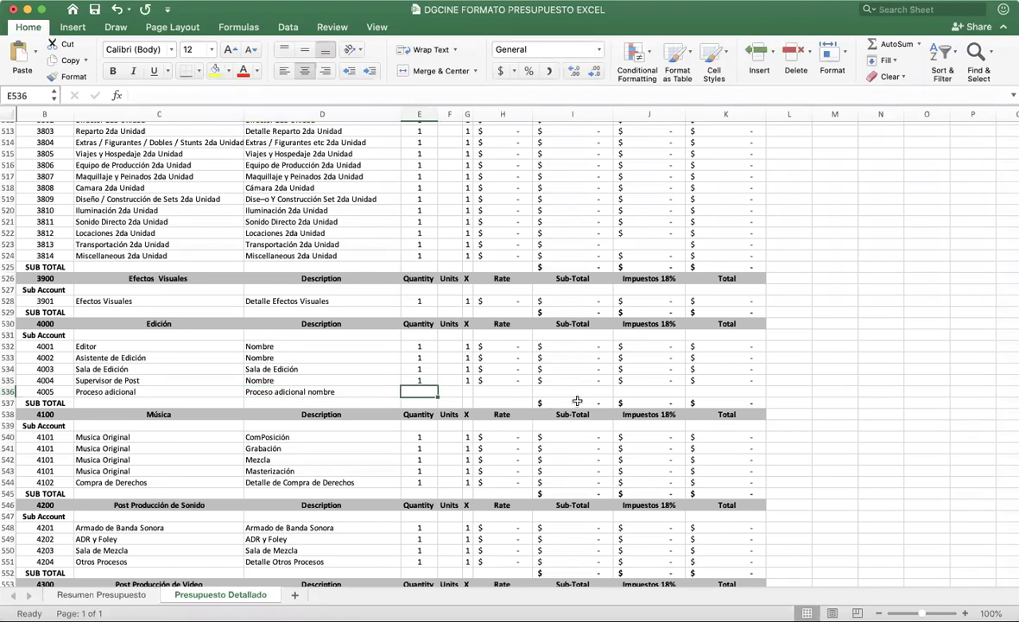
Step: Extend the SUM ranges in I537, J537 and K537 down to row 536
double_click(577, 402)
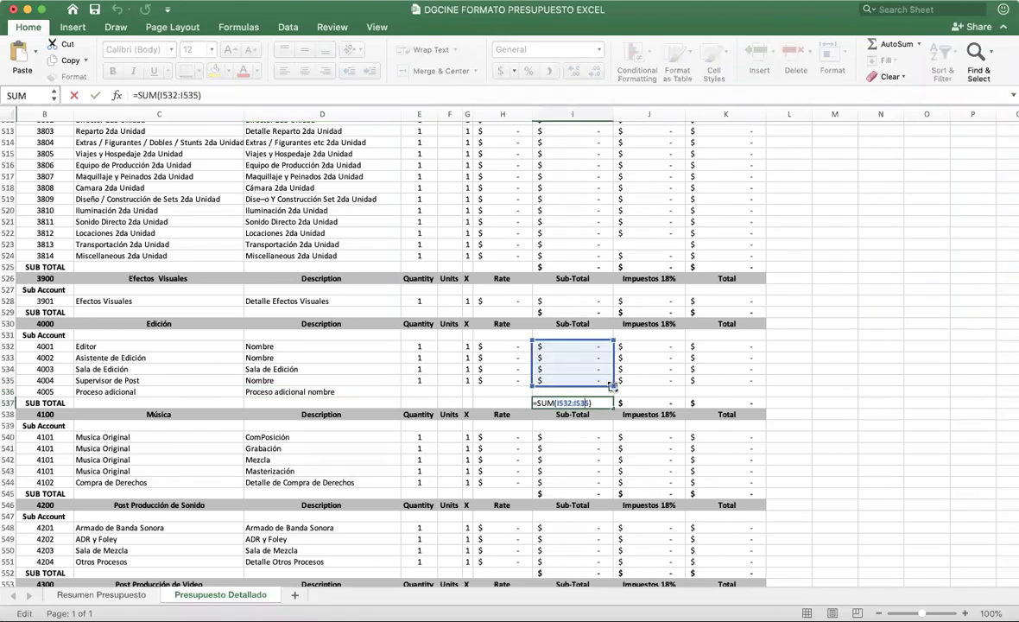
drag(612, 398, 613, 399)
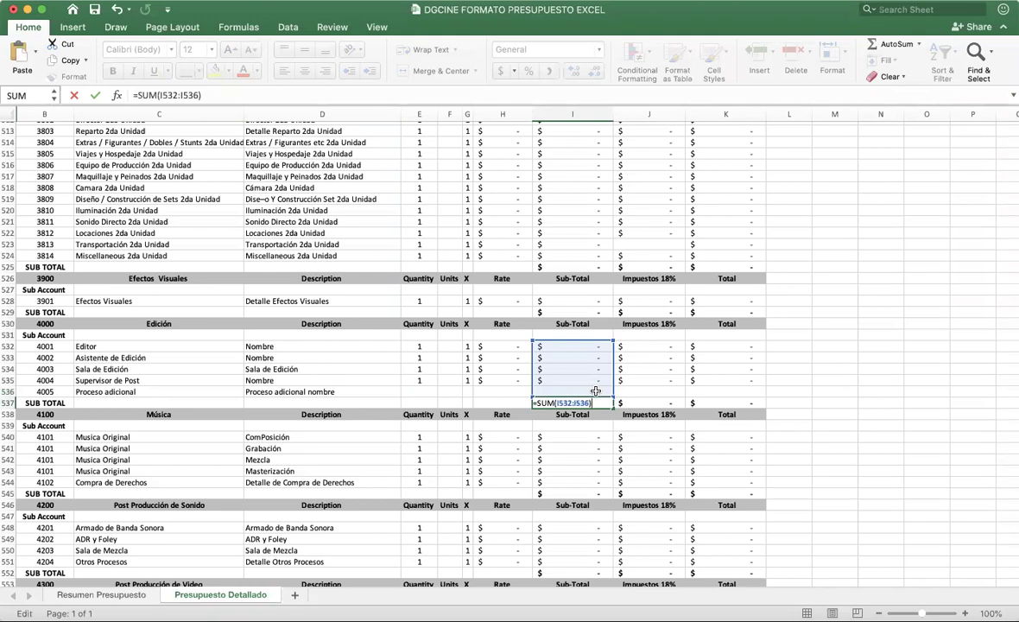
key(Return)
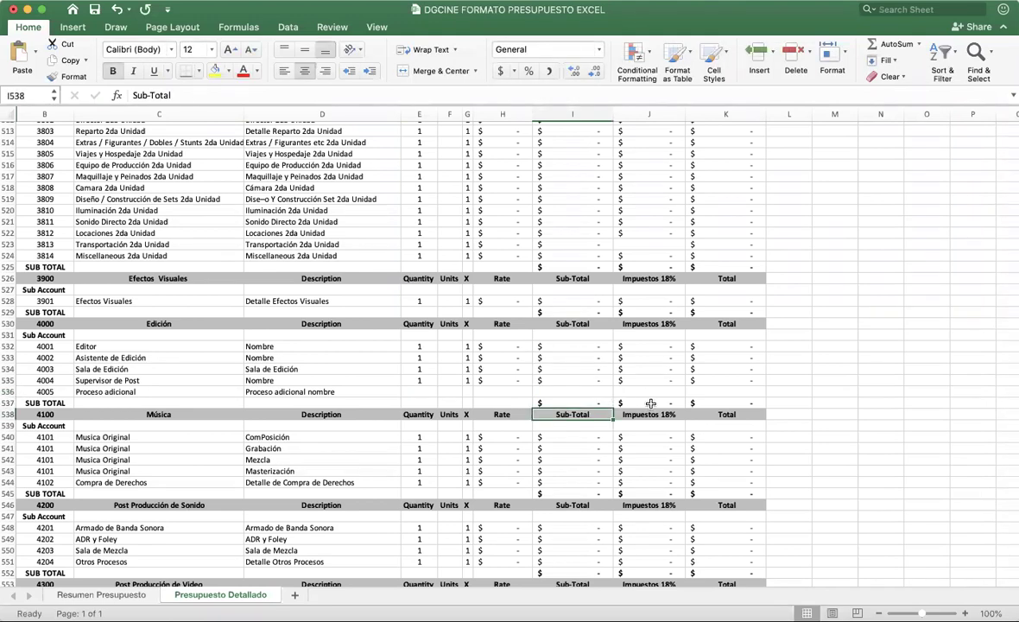
double_click(649, 402)
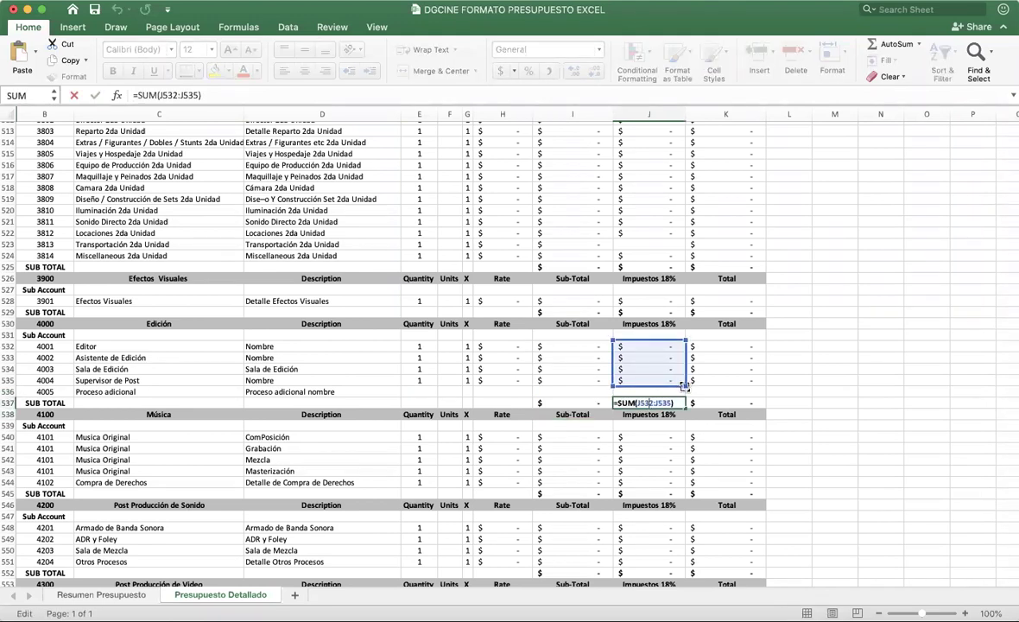
drag(684, 393, 683, 400)
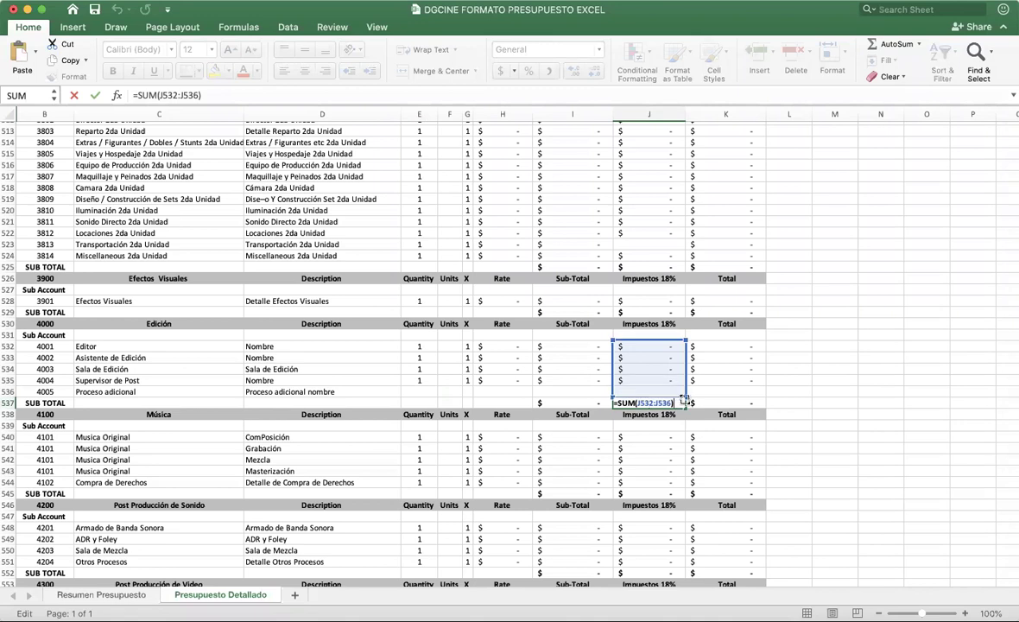
key(Return)
double_click(726, 402)
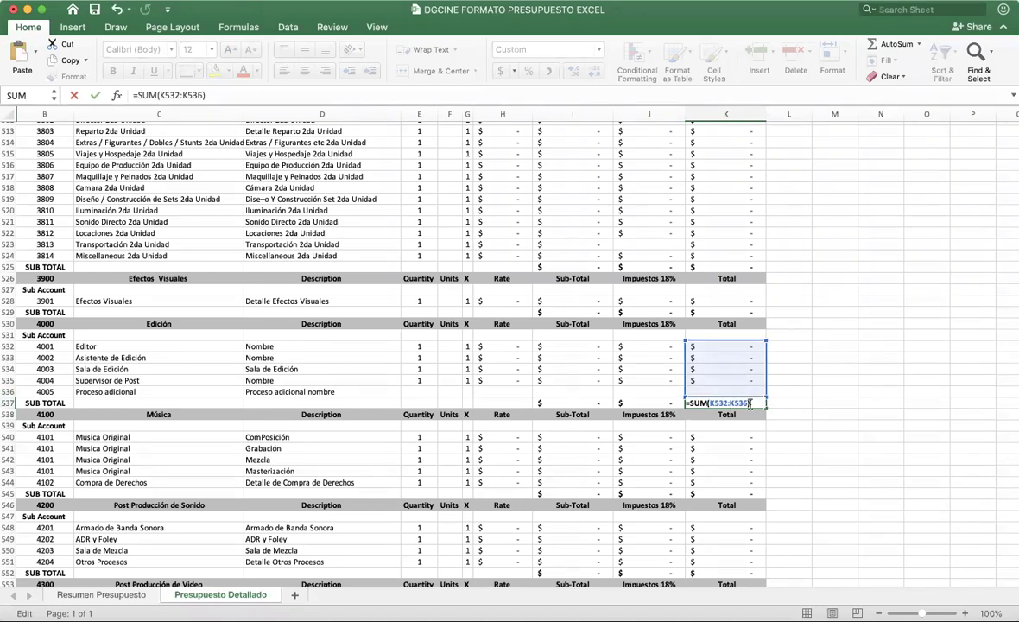
key(Return)
click(499, 392)
click(515, 349)
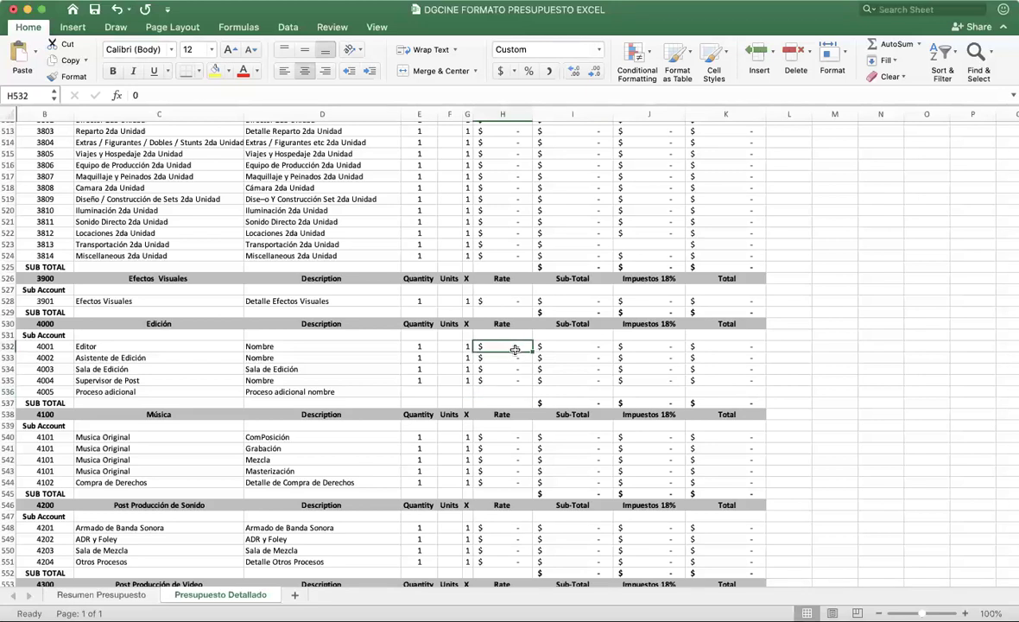
Step: Enter a test rate of 20 on four Edición lines starting with the Editor
text(20)
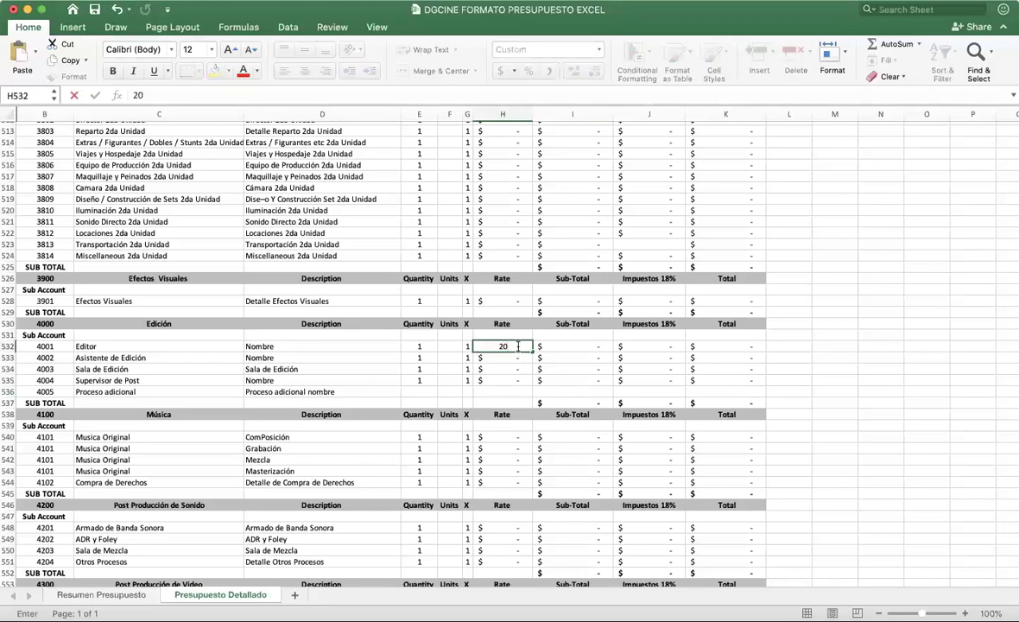
key(Return)
text(20)
key(Return)
text(20)
key(Return)
text(20)
key(Return)
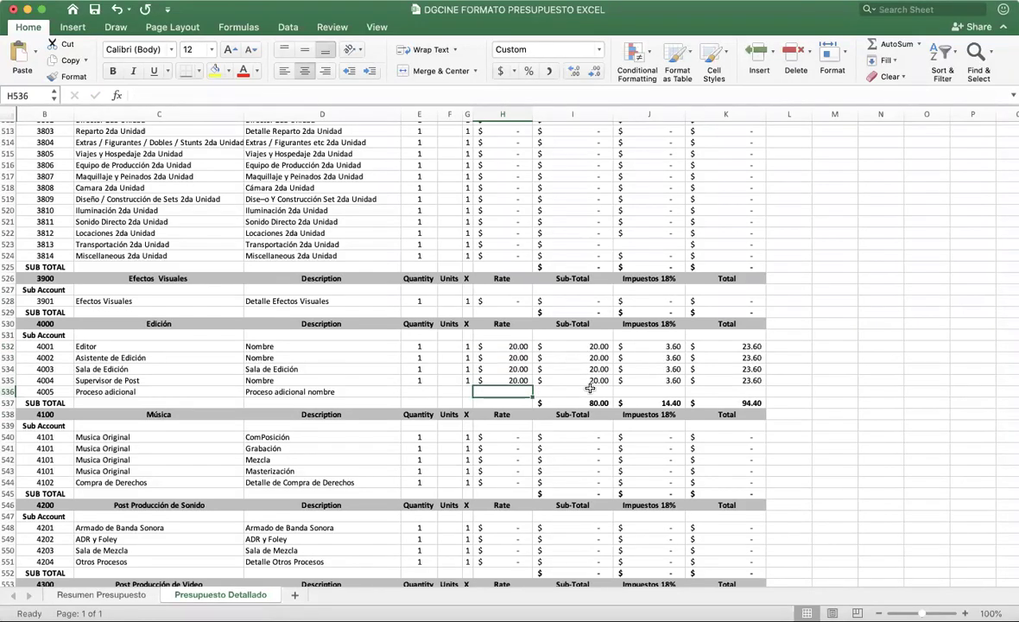
Step: Copy the Supervisor de Post line's quantity-to-total values into the new 4005 line
drag(411, 380, 743, 380)
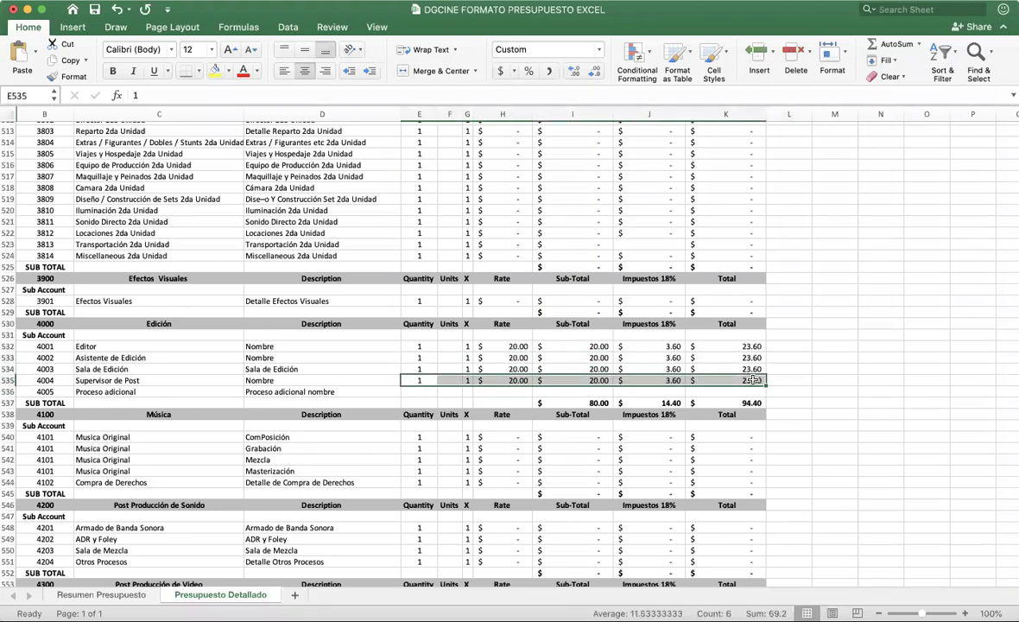
key(super+c)
click(420, 393)
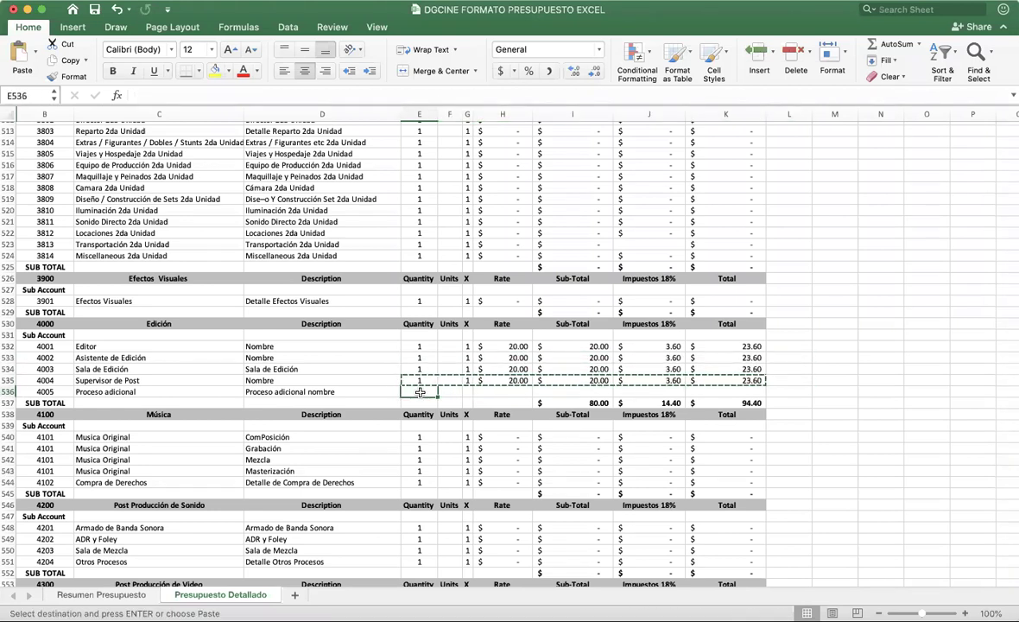
key(super+v)
Step: Open the I537 formula to verify it reads =SUM(I532:I536)
click(525, 392)
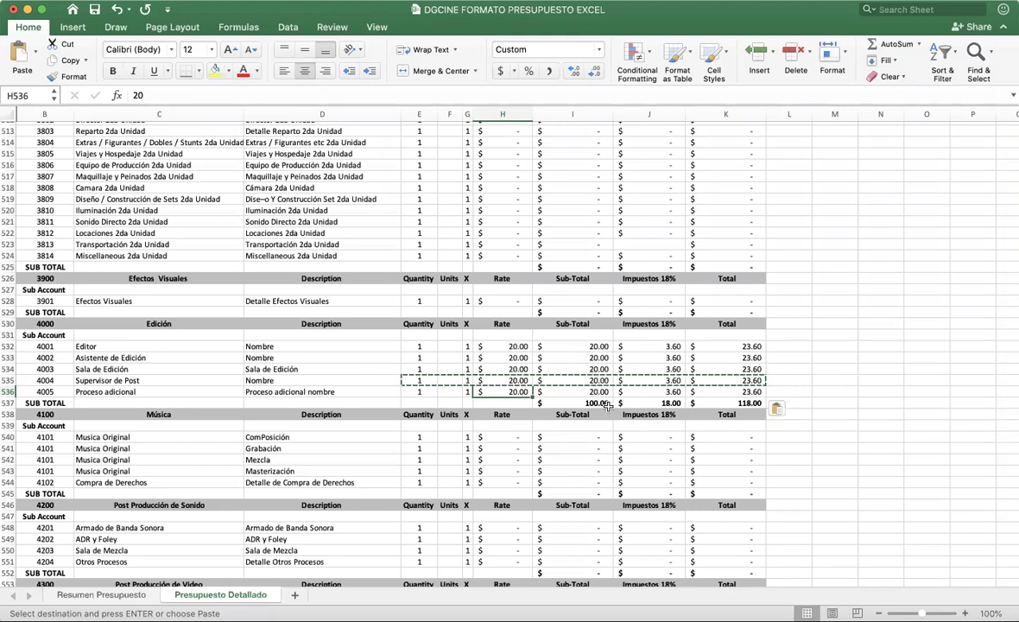
click(537, 402)
click(538, 392)
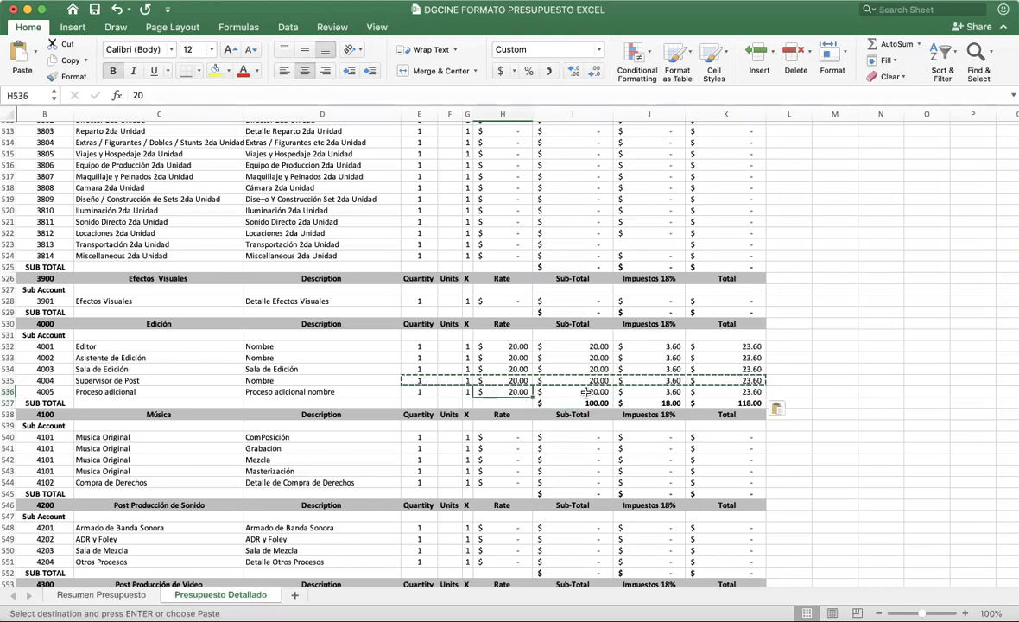
double_click(590, 404)
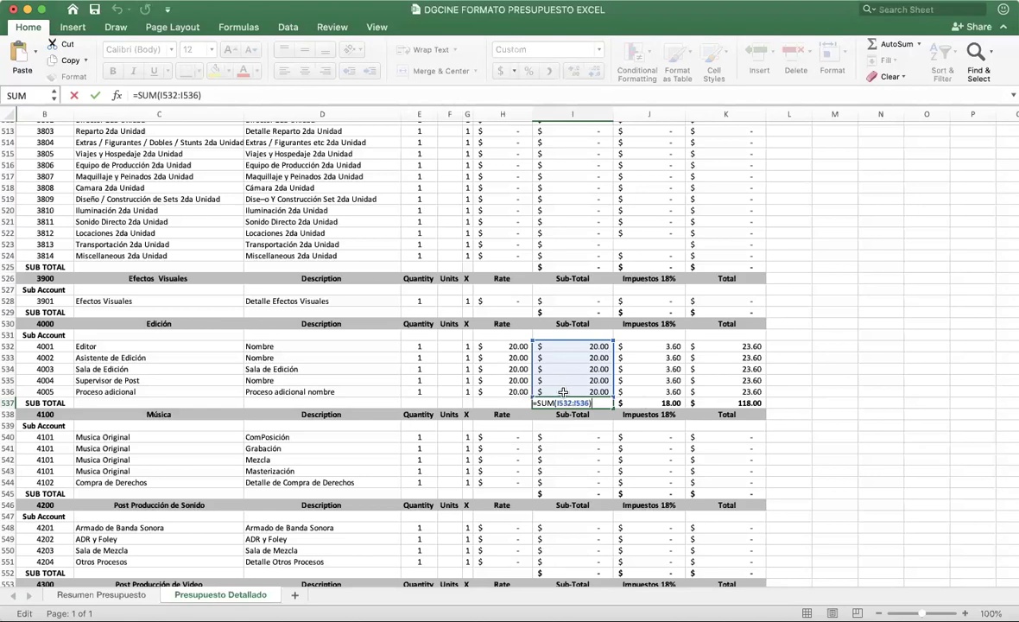
Step: Scroll back to the top of Presupuesto Detallado and leave the Edición formula edit
scroll(556, 328, up, 20)
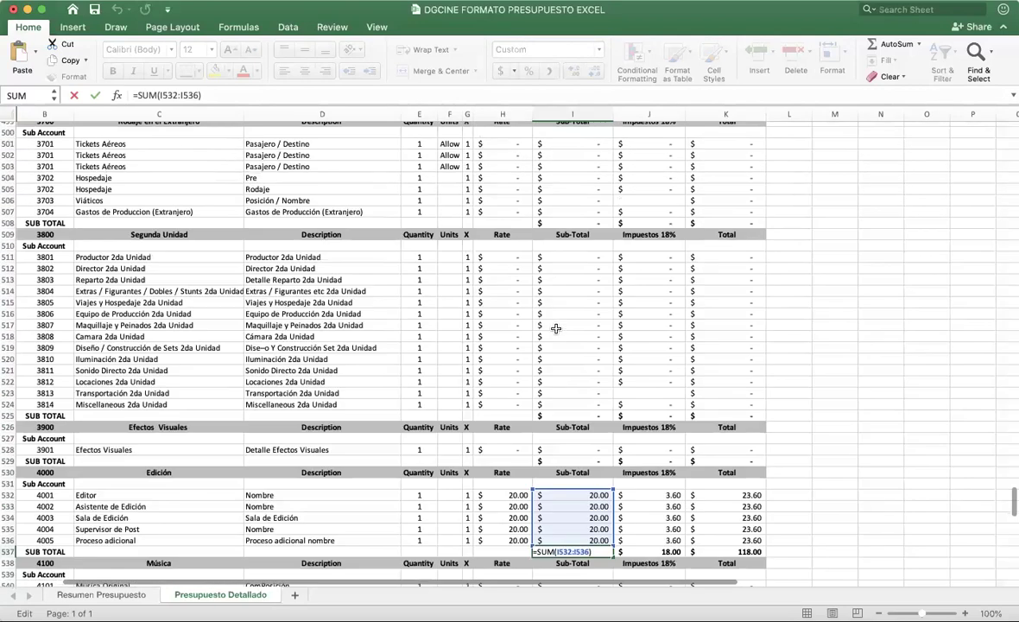
scroll(556, 329, up, 20)
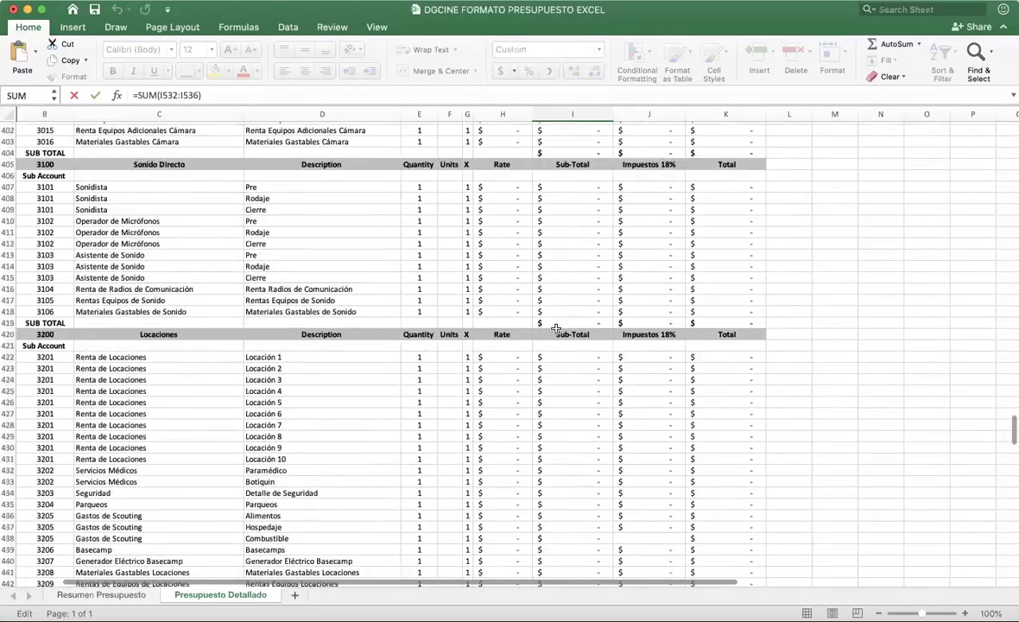
scroll(556, 328, up, 20)
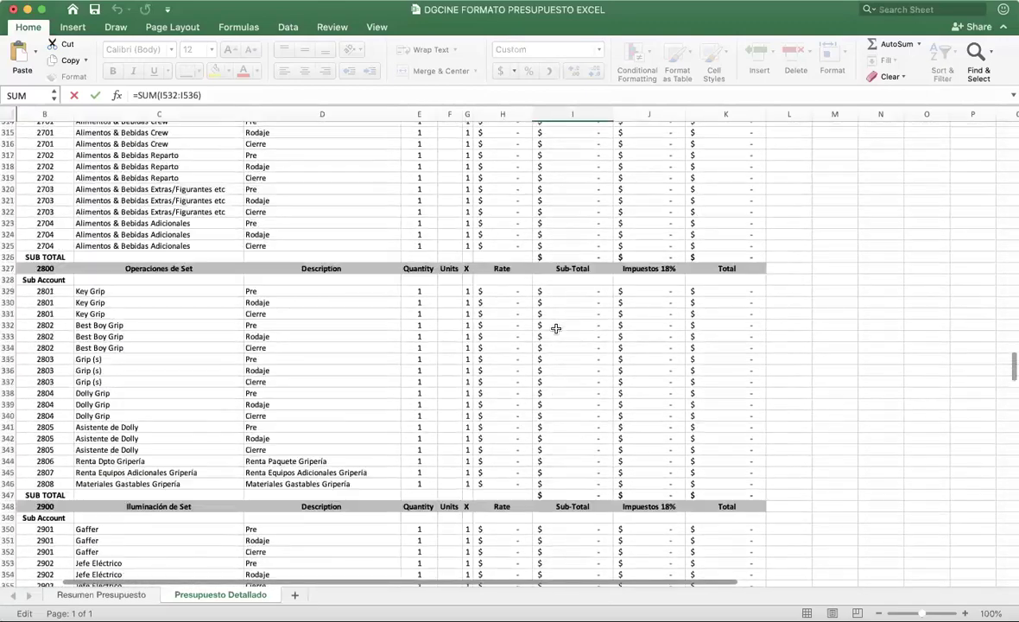
scroll(557, 328, up, 15)
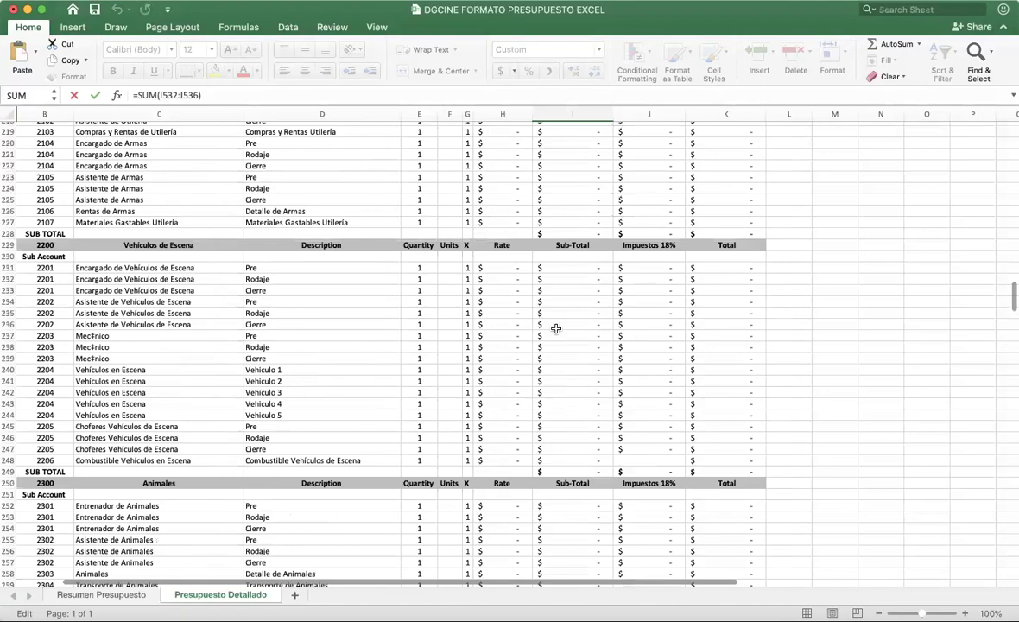
scroll(556, 329, up, 18)
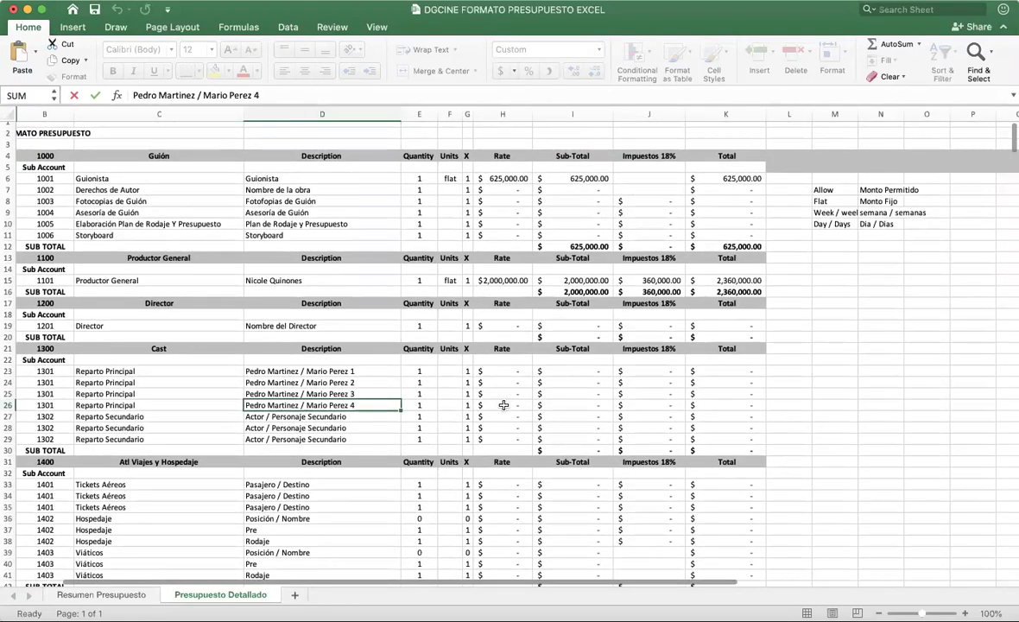
click(504, 405)
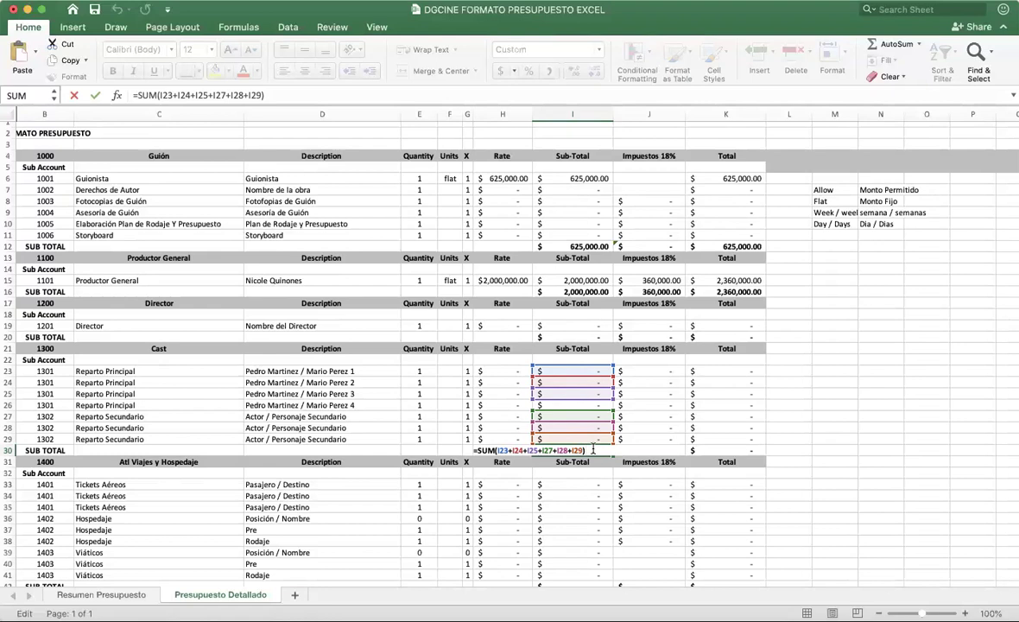
Step: Replace the Cast Sub-Total addition formula in I30 with =SUM(I23:I29) and confirm its range
key(Return)
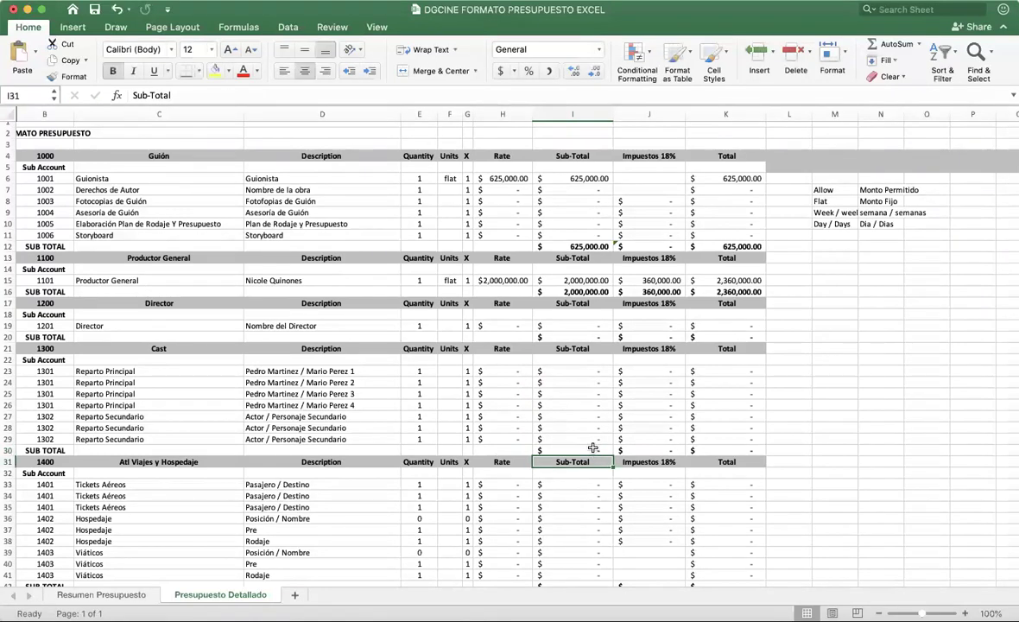
double_click(596, 450)
drag(595, 450, 480, 454)
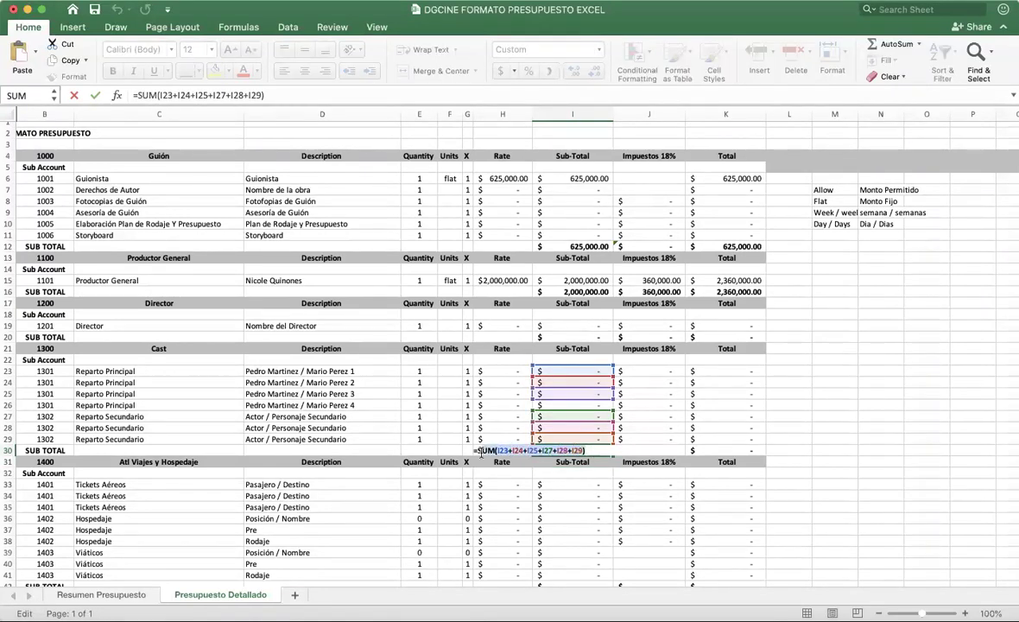
key(BackSpace)
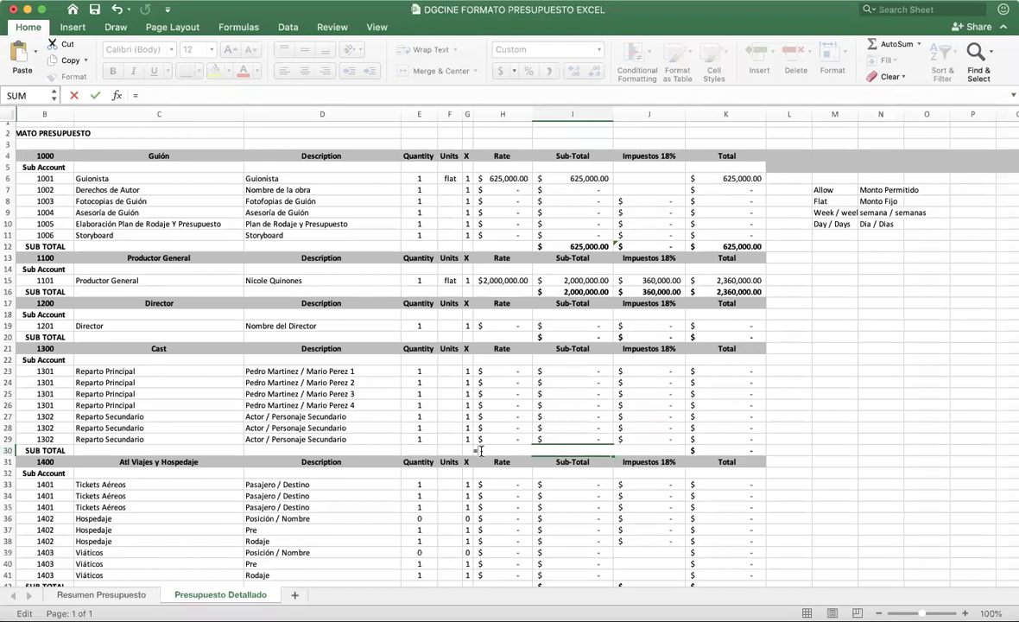
text(sum)
drag(564, 371, 566, 443)
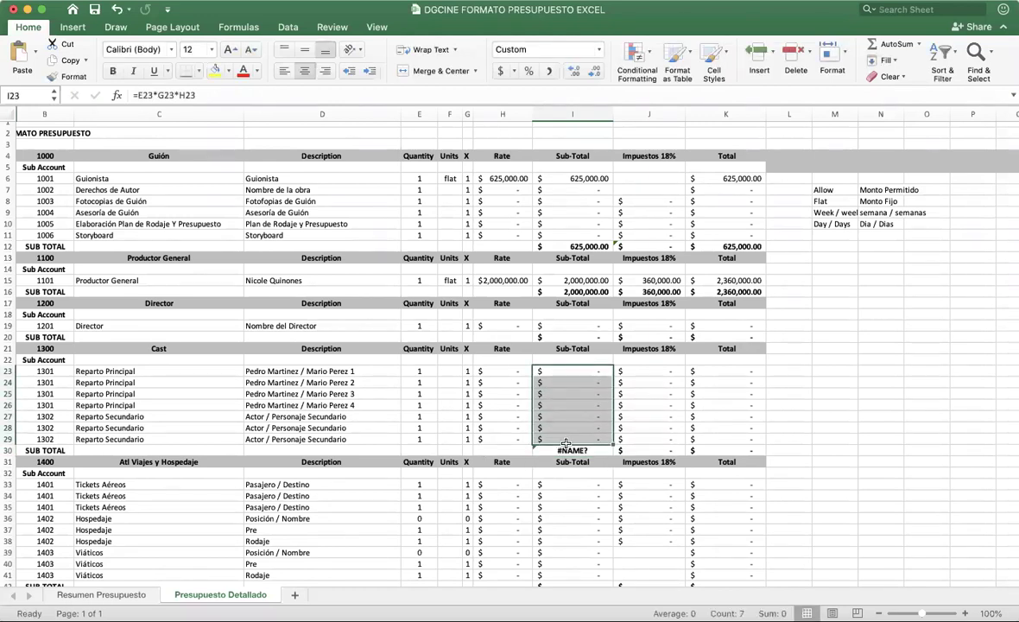
double_click(563, 451)
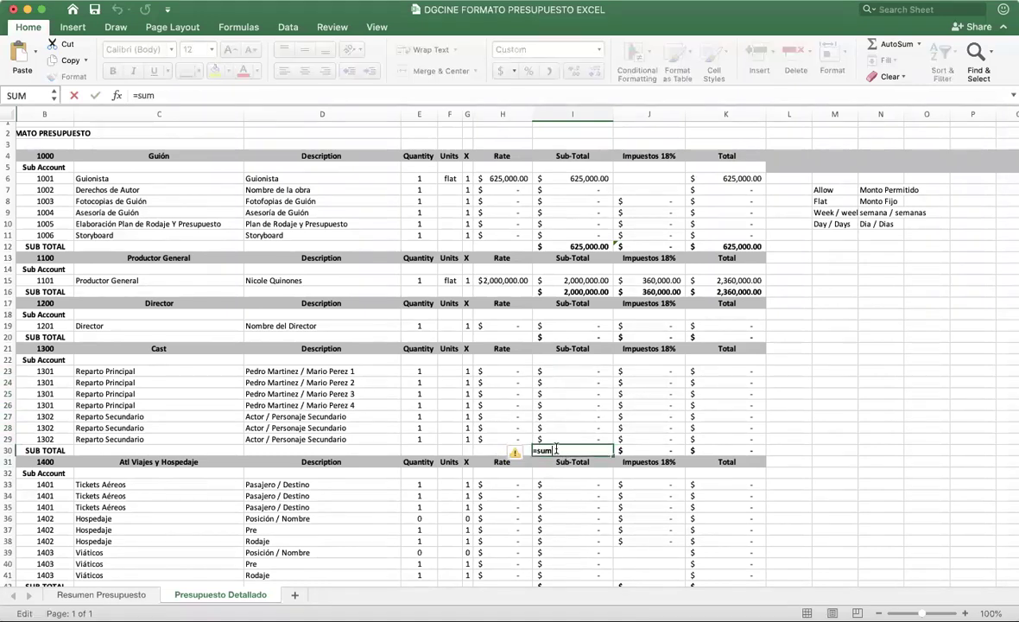
text(()
drag(571, 371, 571, 441)
text())
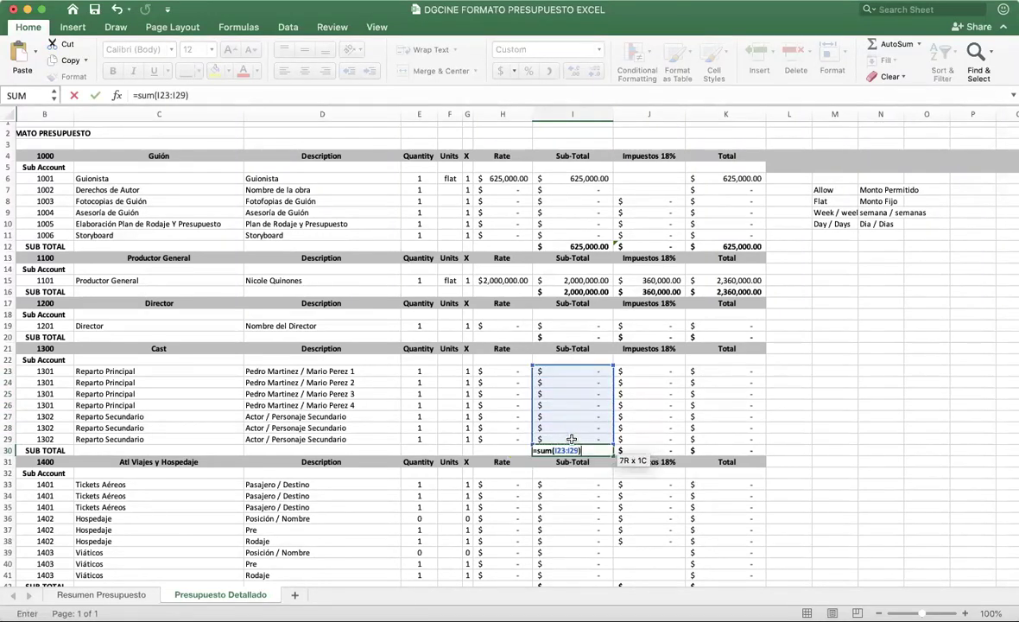
key(Return)
double_click(577, 450)
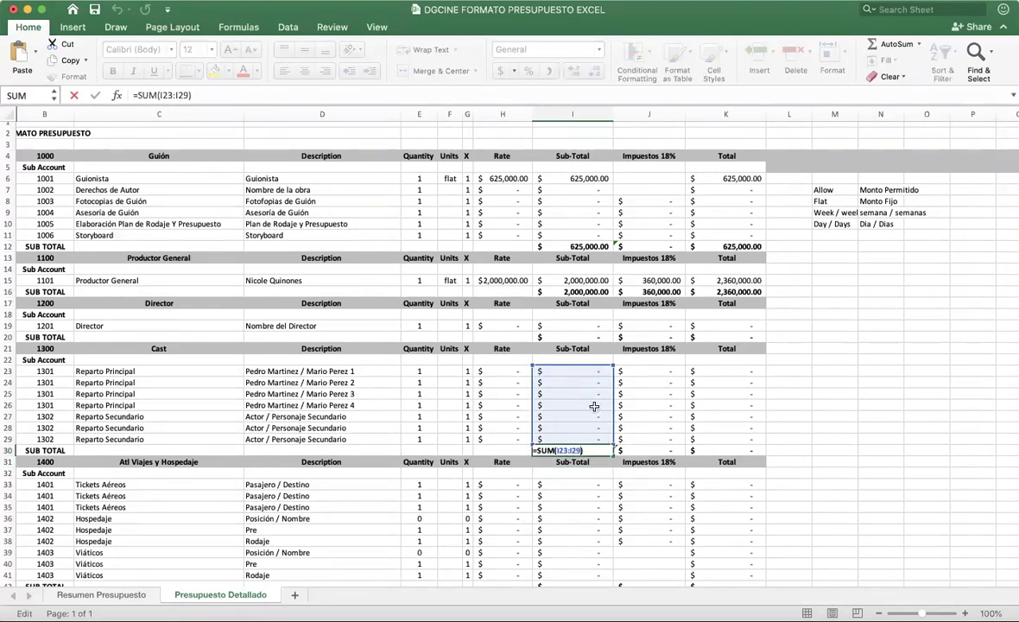
key(Return)
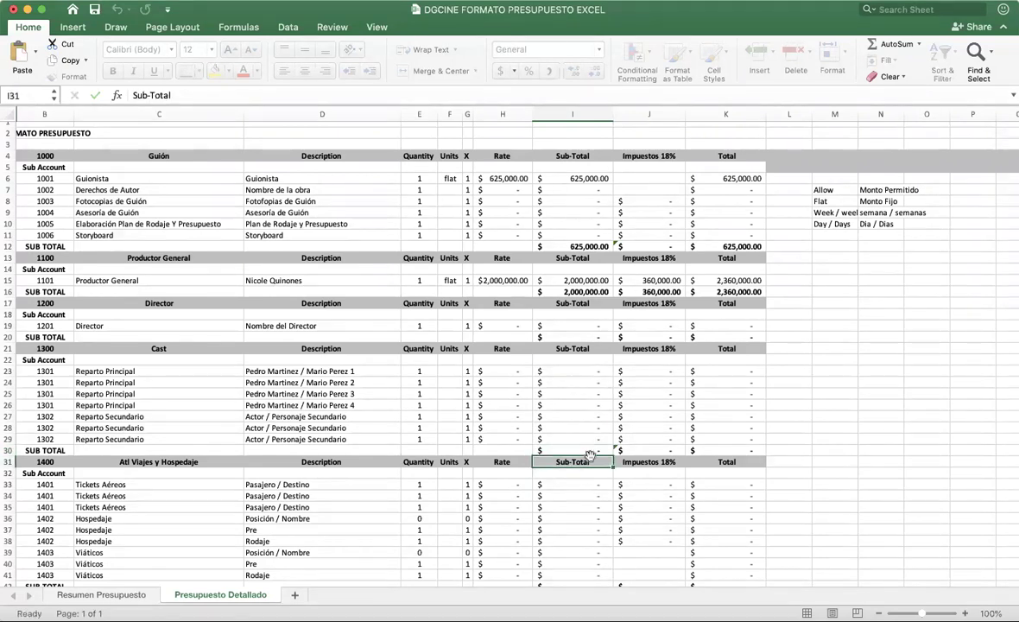
Step: Copy the SUM formula across to the Cast tax and Total subtotals (J30:K30) and check their ranges
click(593, 450)
drag(613, 455, 743, 451)
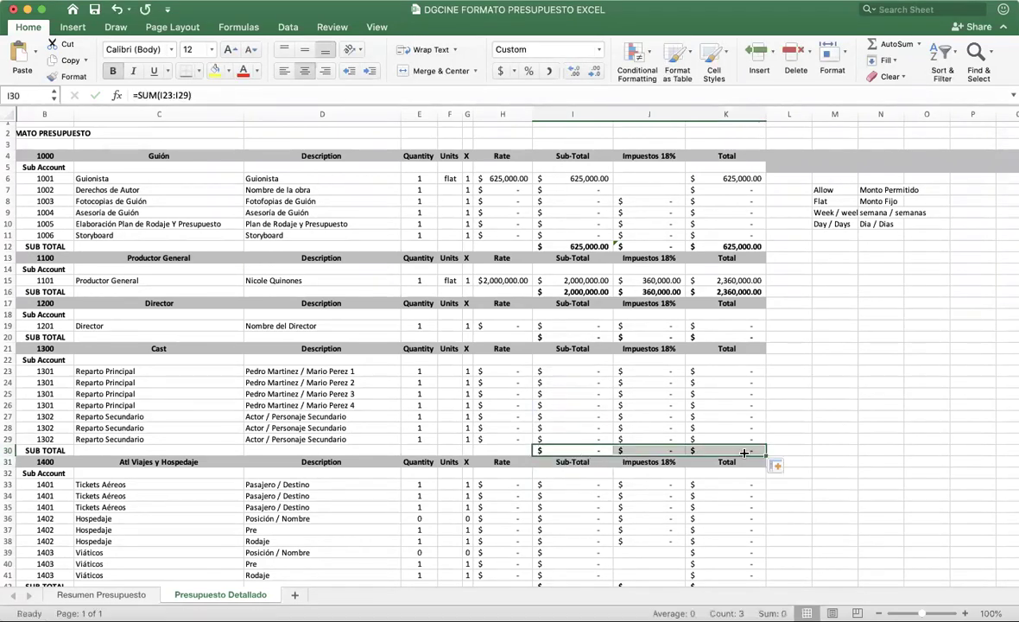
double_click(644, 450)
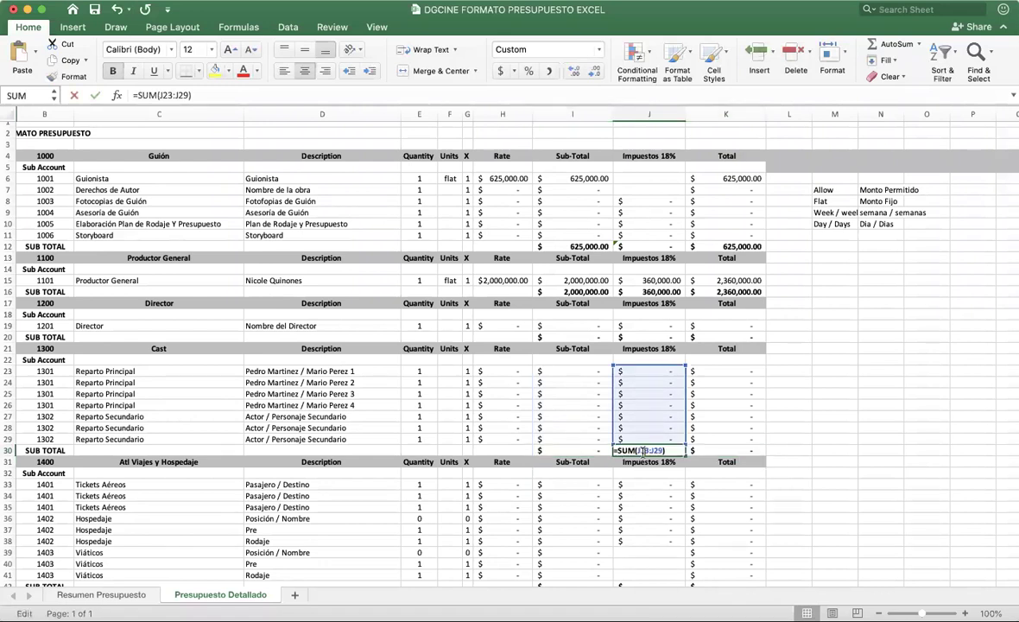
double_click(747, 449)
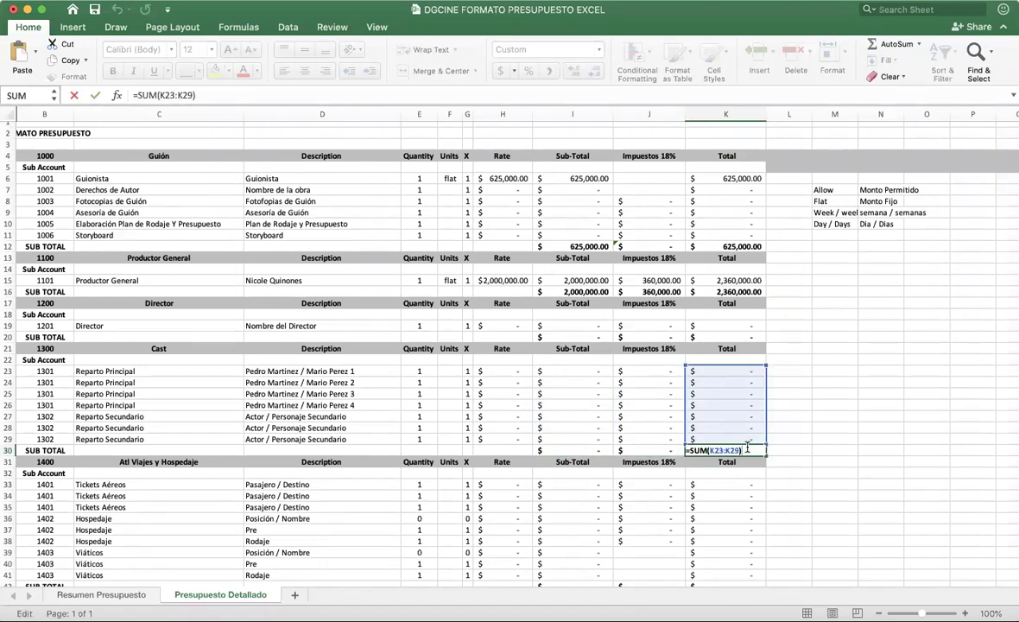
key(Return)
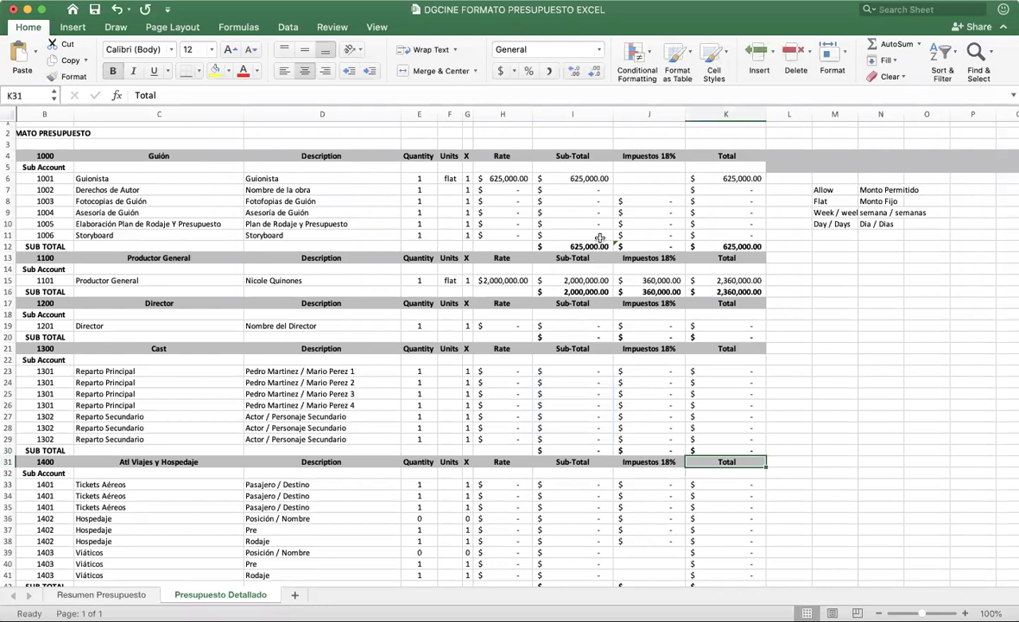
double_click(596, 246)
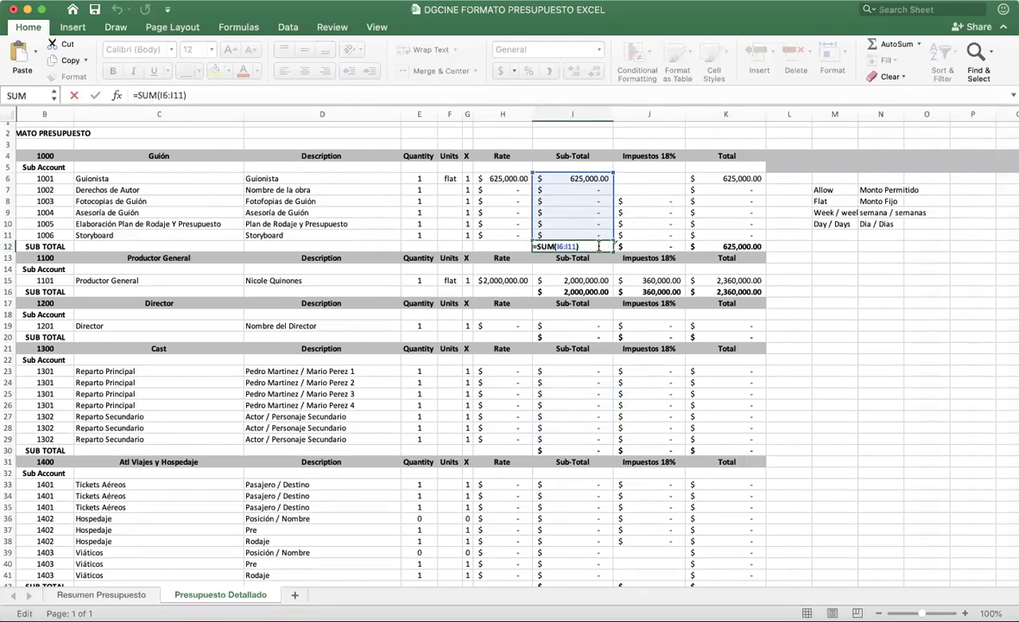
key(Return)
double_click(644, 247)
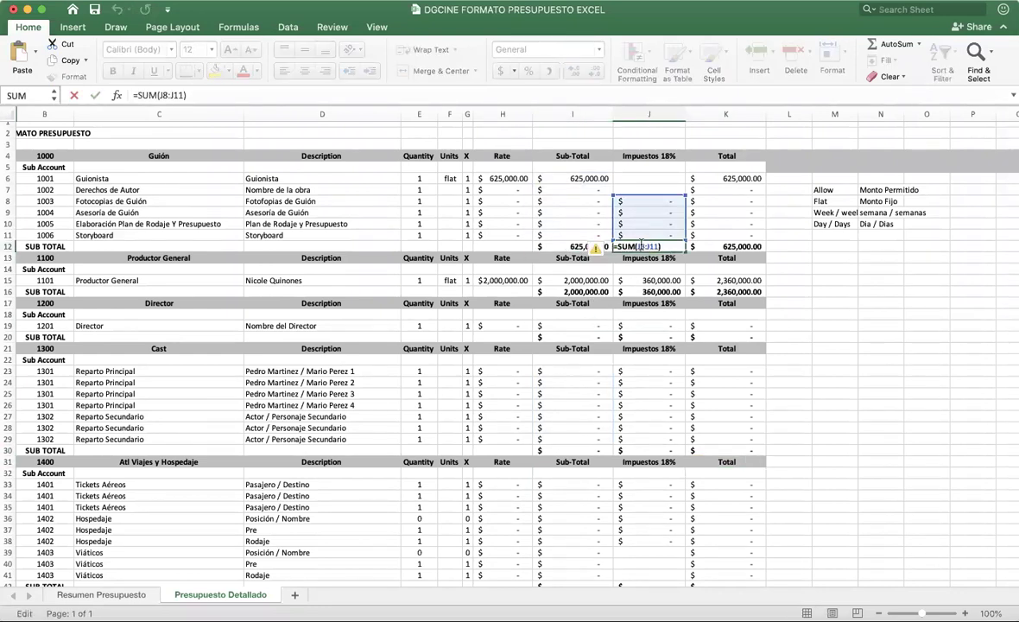
key(Return)
click(641, 248)
double_click(730, 247)
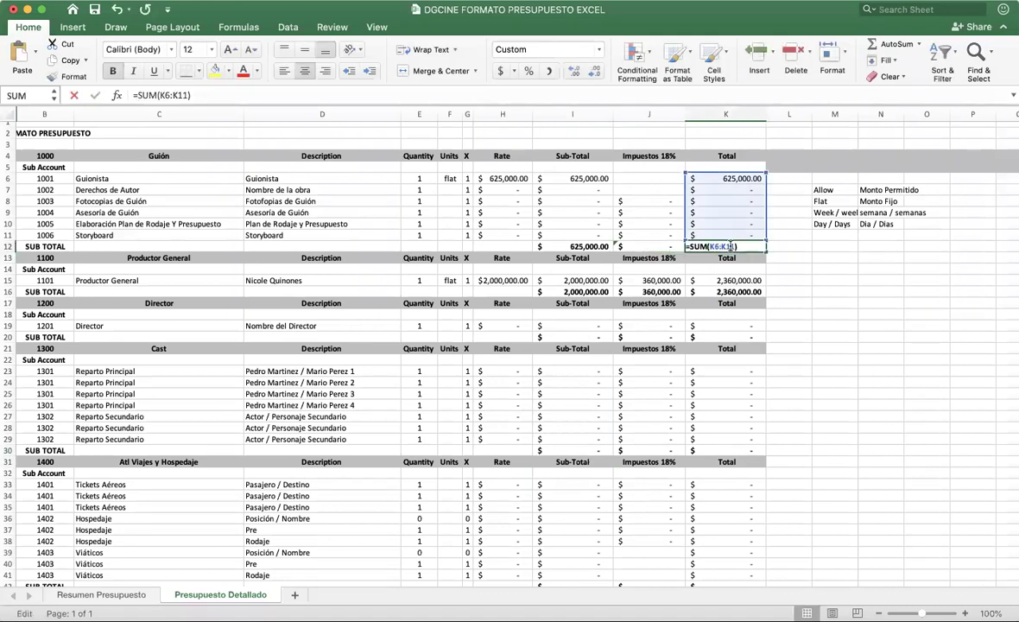
key(Return)
click(848, 261)
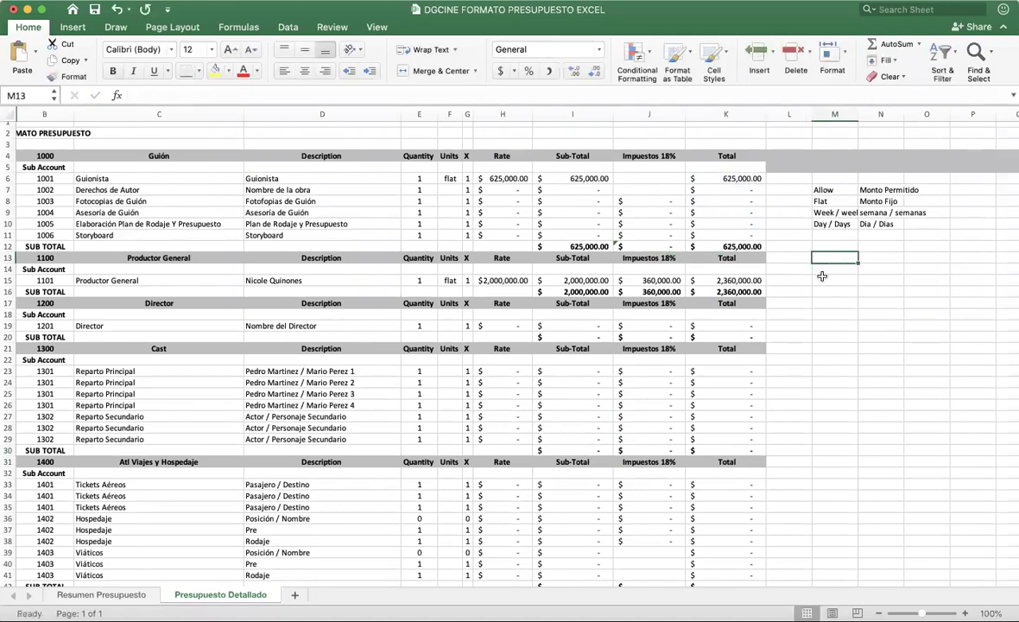